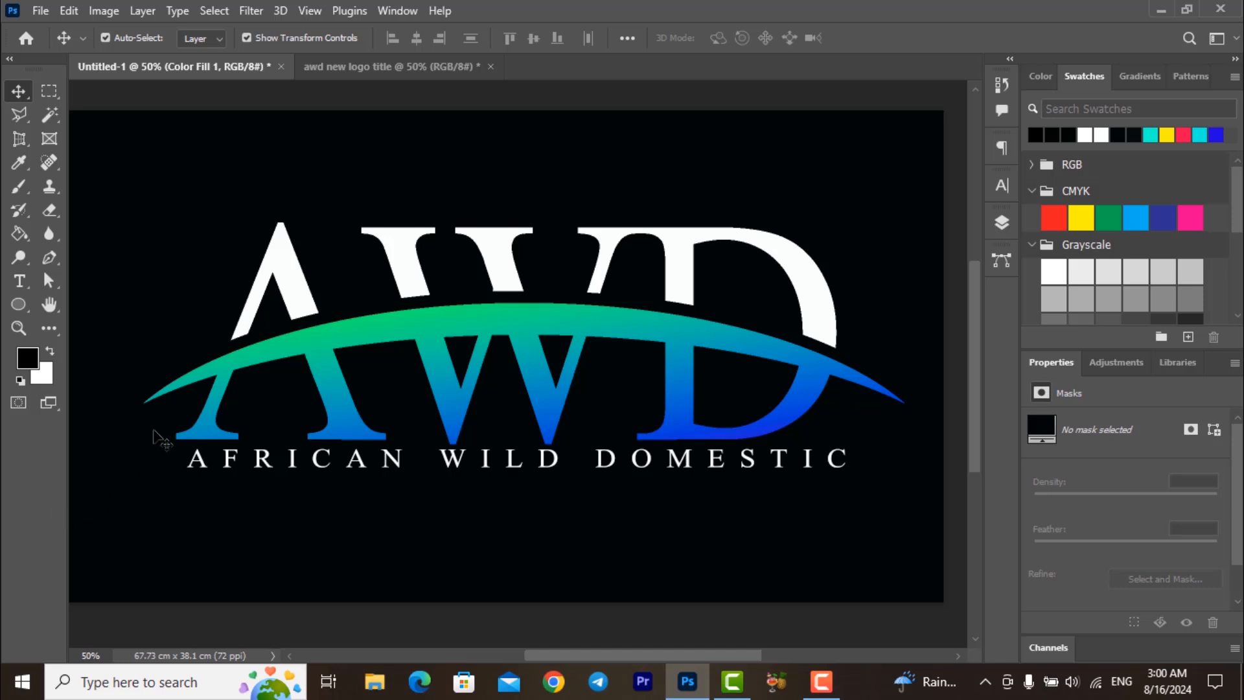
- Close the "awd new logo title" document and create a 1920 x 1080 pixel, 300 ppi RGB document named GGGG with a white background
click(491, 67)
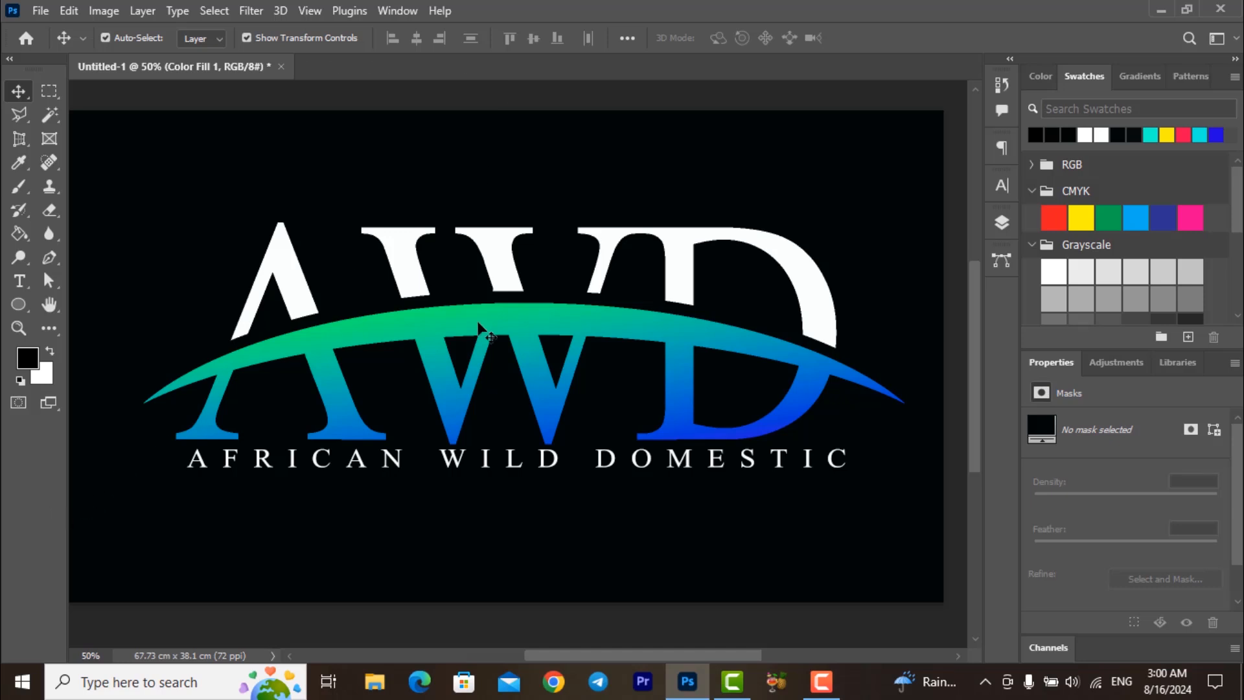
click(43, 11)
click(55, 30)
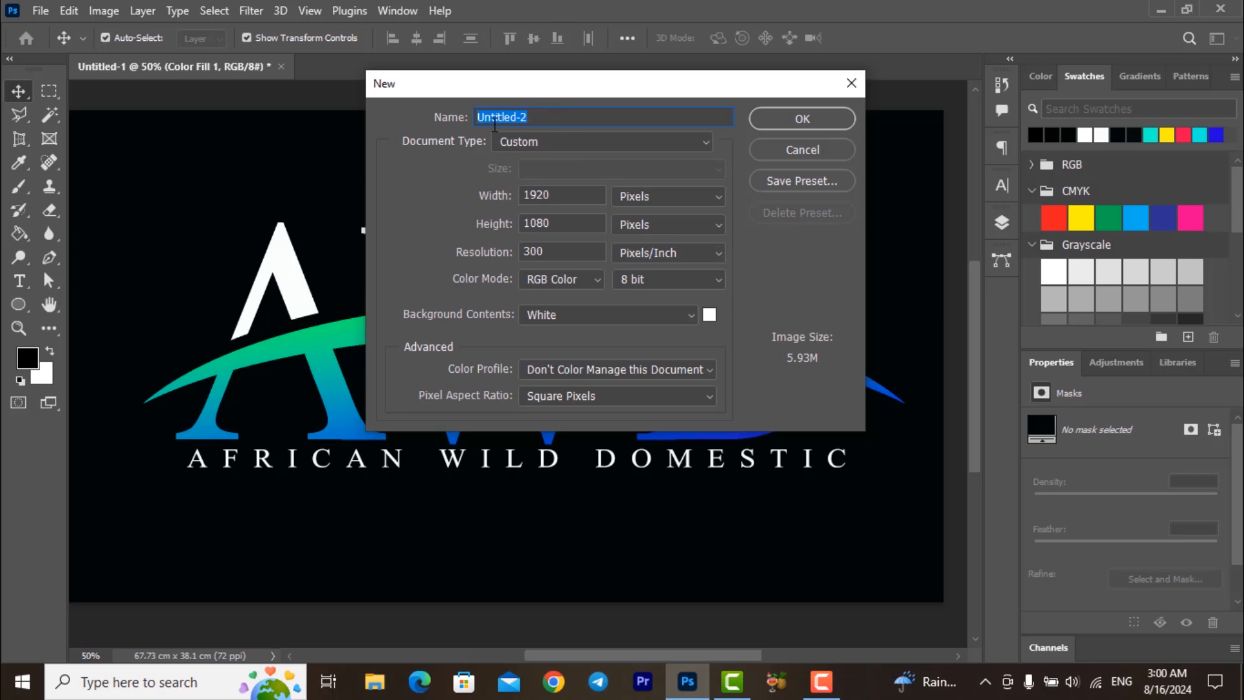
text(GGGG)
click(561, 252)
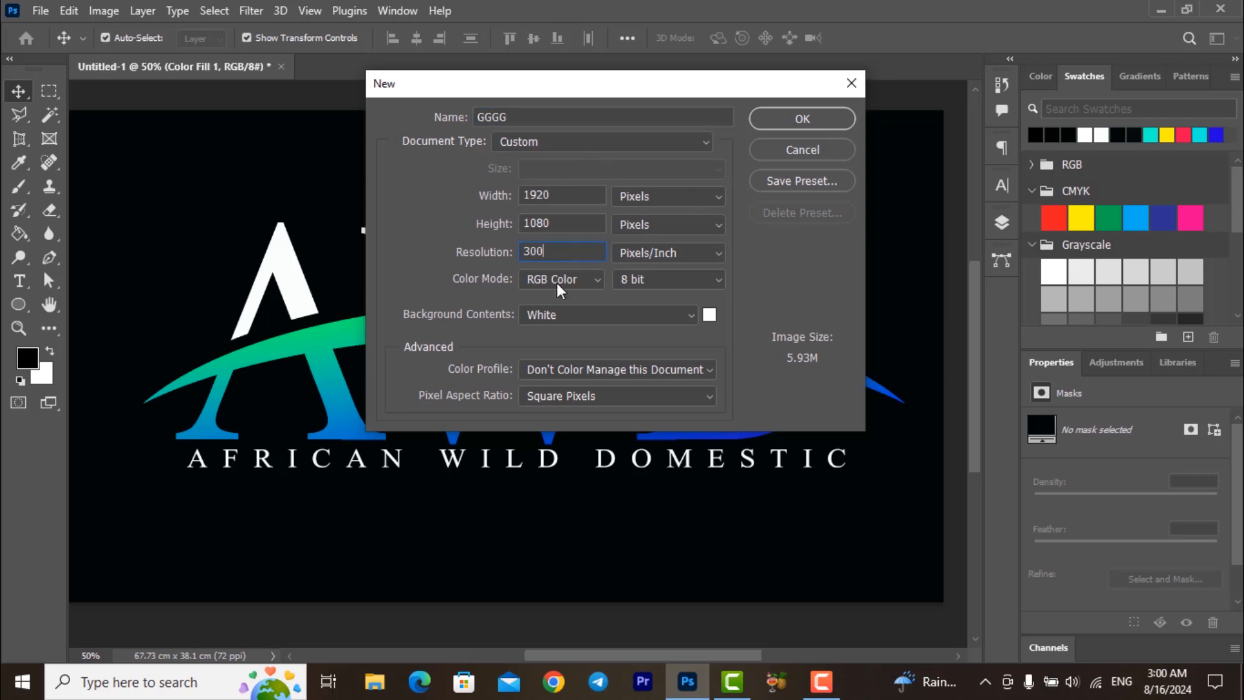
click(793, 121)
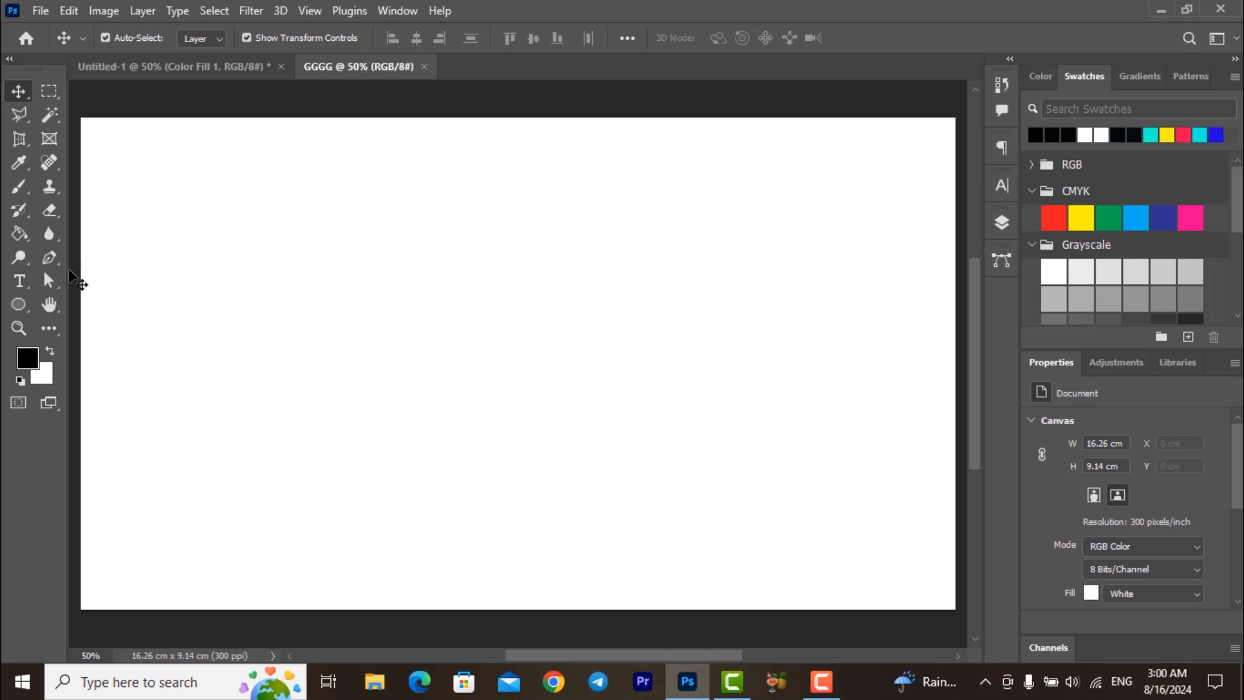
- Add the text "AWD" in Mongolian Baiti Regular at 58.47 pt, starting near the middle of the canvas
drag(19, 281, 114, 282)
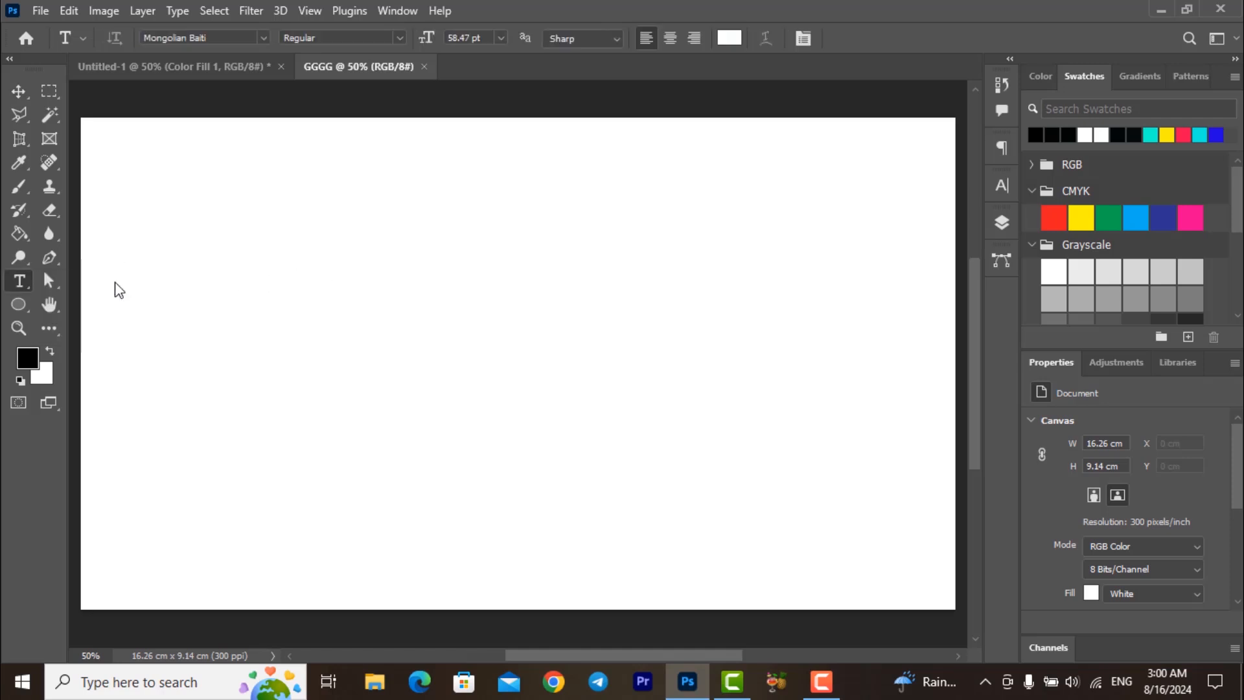
click(450, 324)
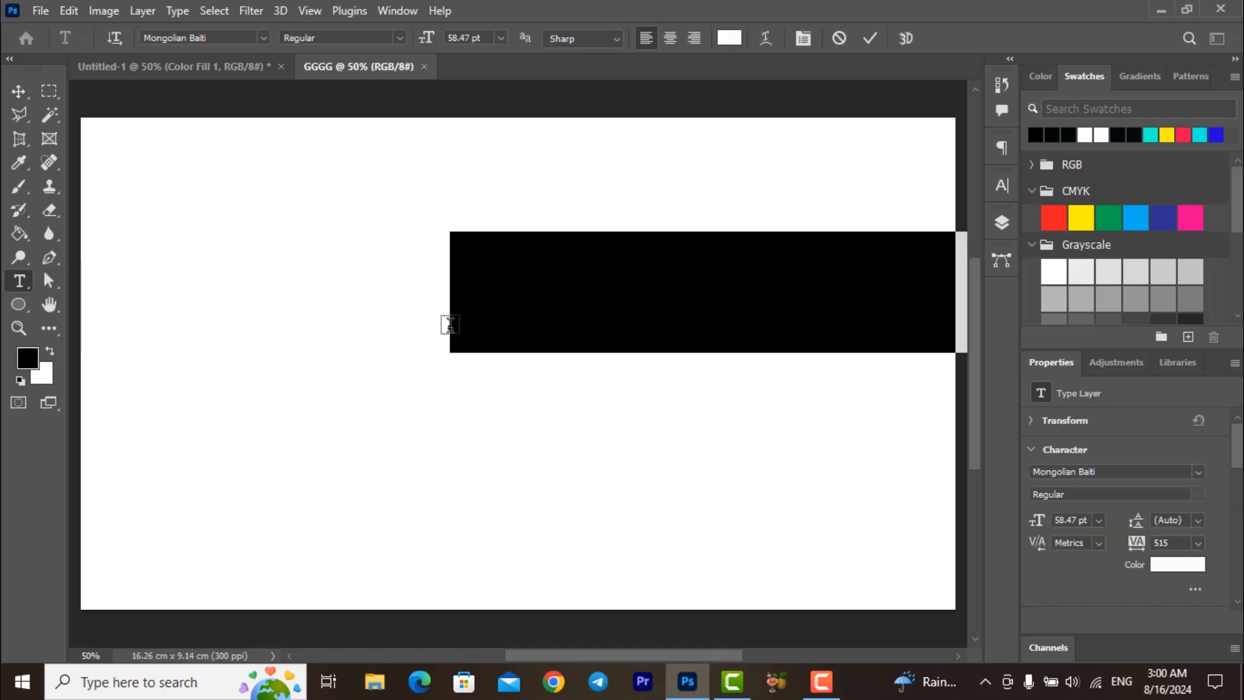
text(AWD)
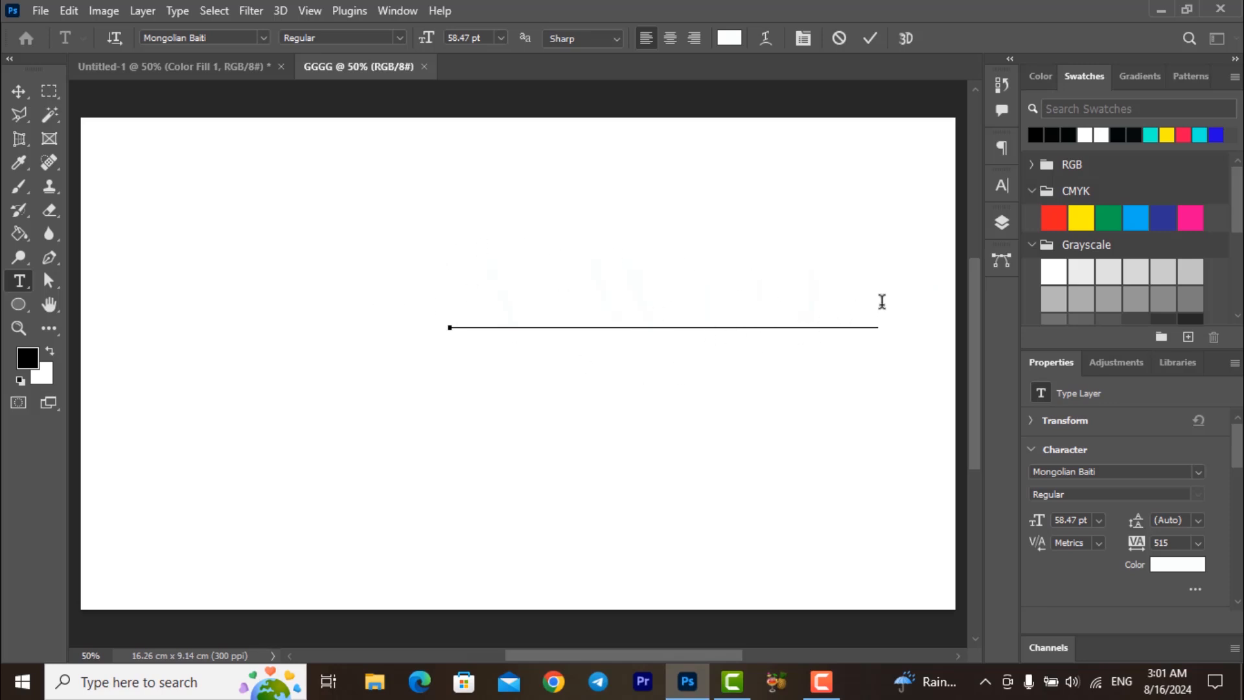
- Set the colour of all the AWD text to near-black, #040505
drag(881, 300, 463, 283)
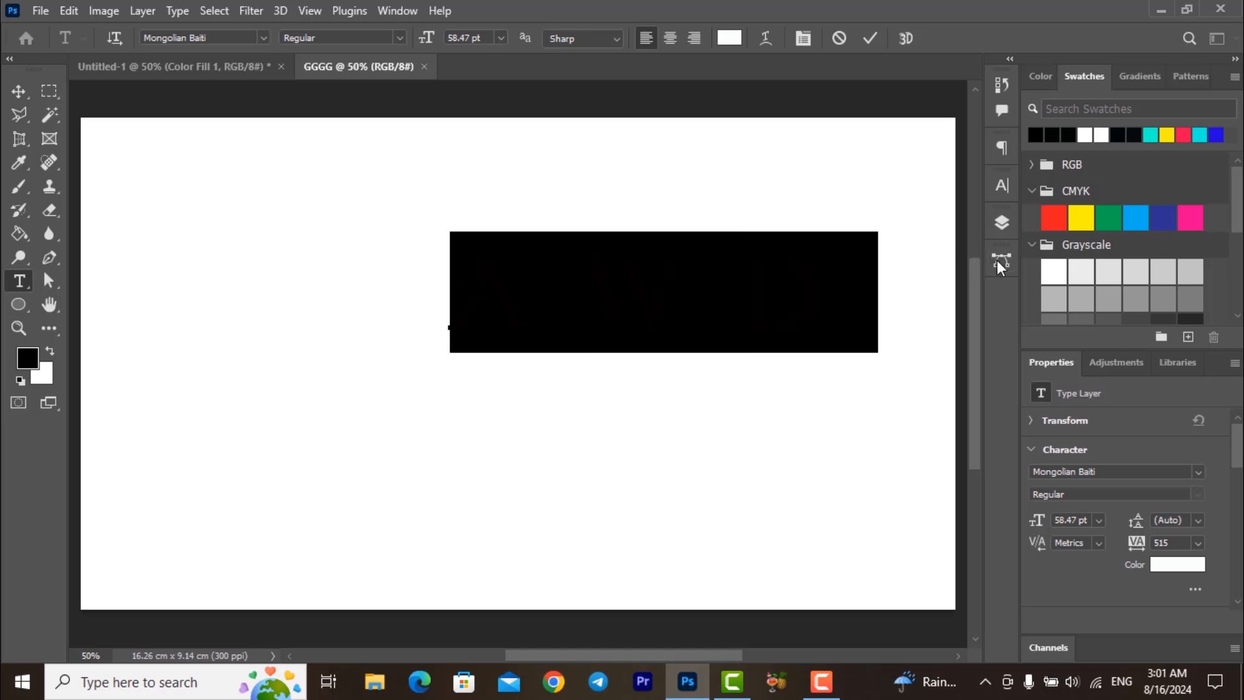
click(1002, 186)
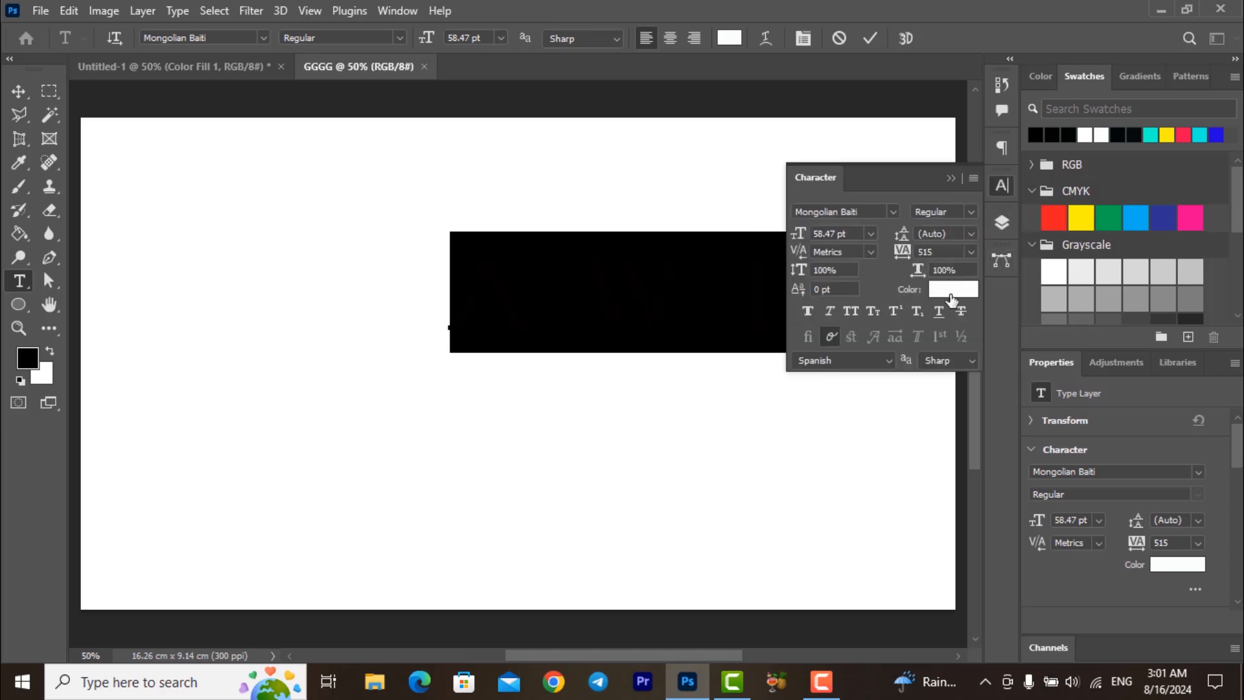
click(952, 290)
click(571, 314)
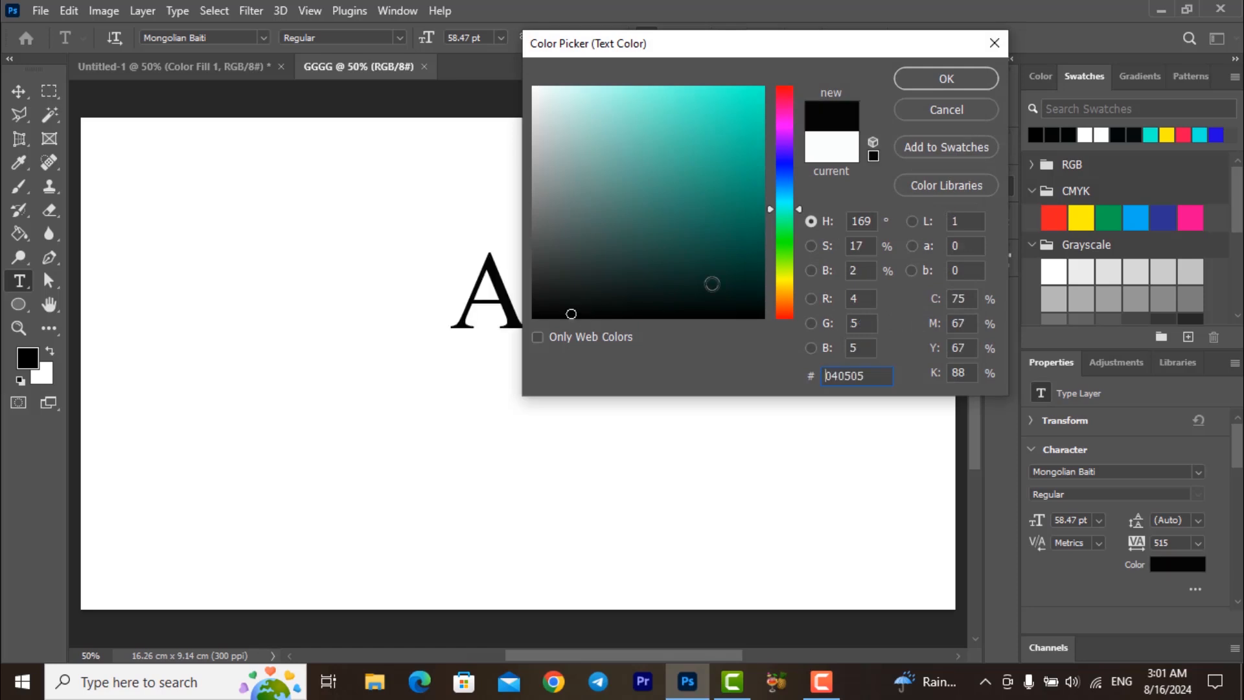
click(937, 83)
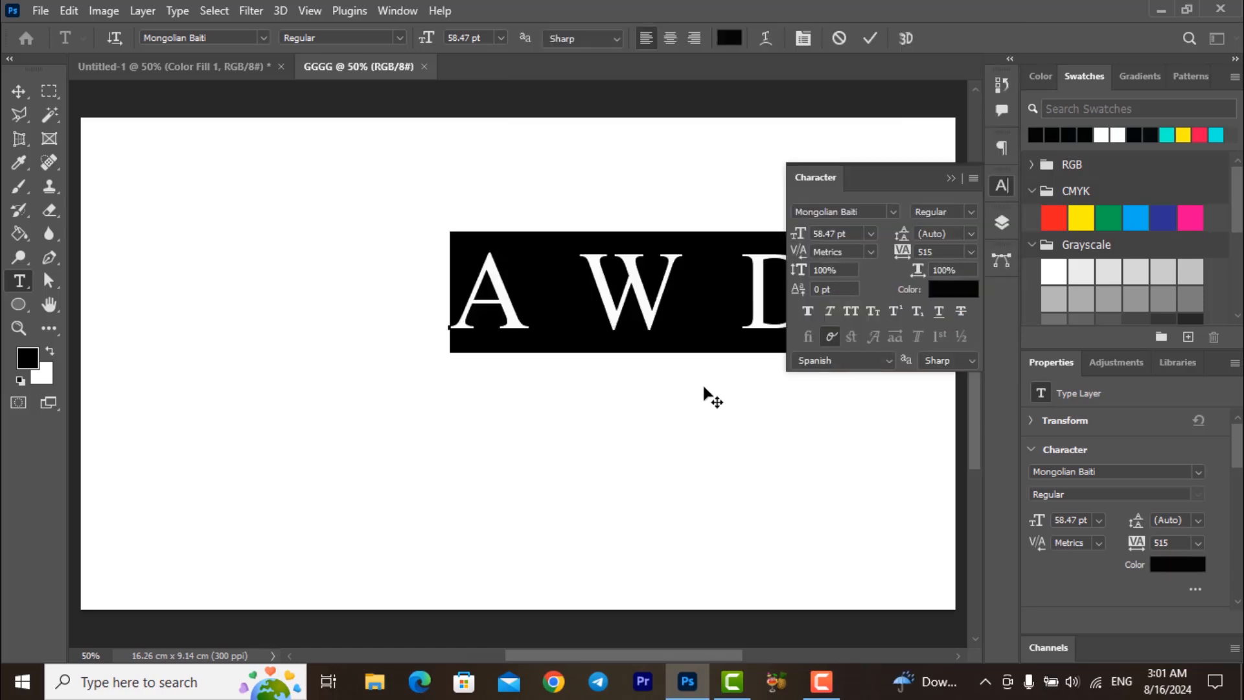
click(1005, 187)
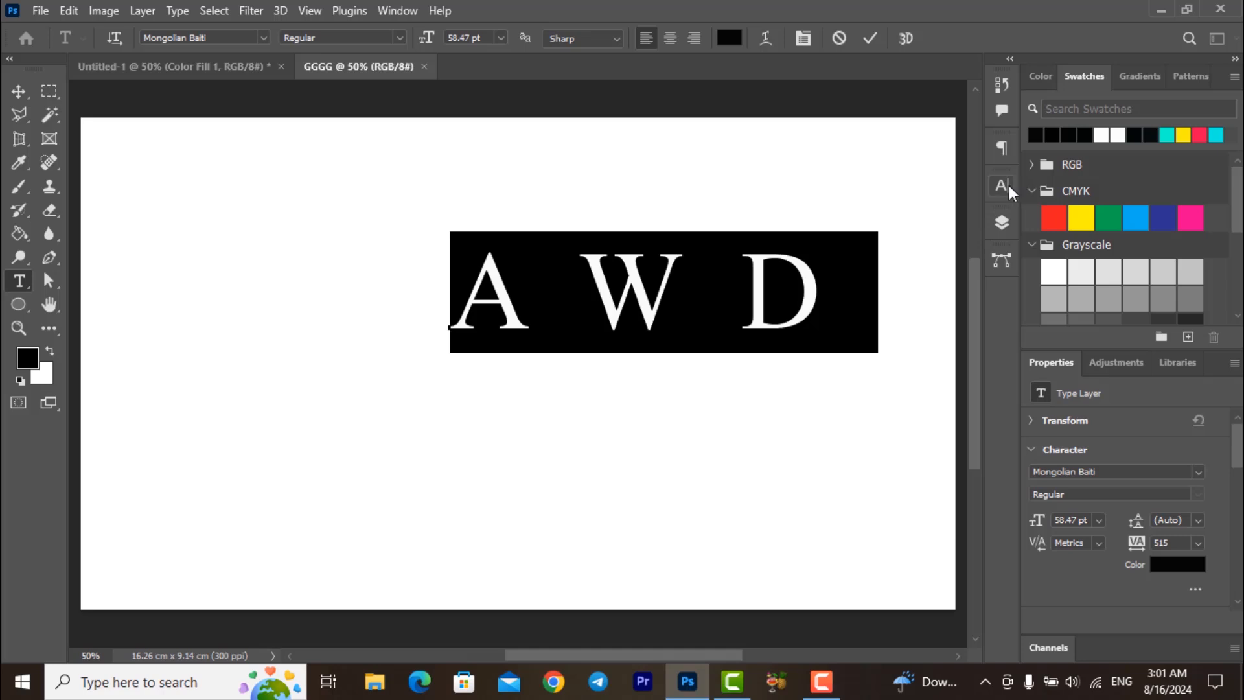
- Undock the Character panel and redock it below the Paths panel
click(394, 11)
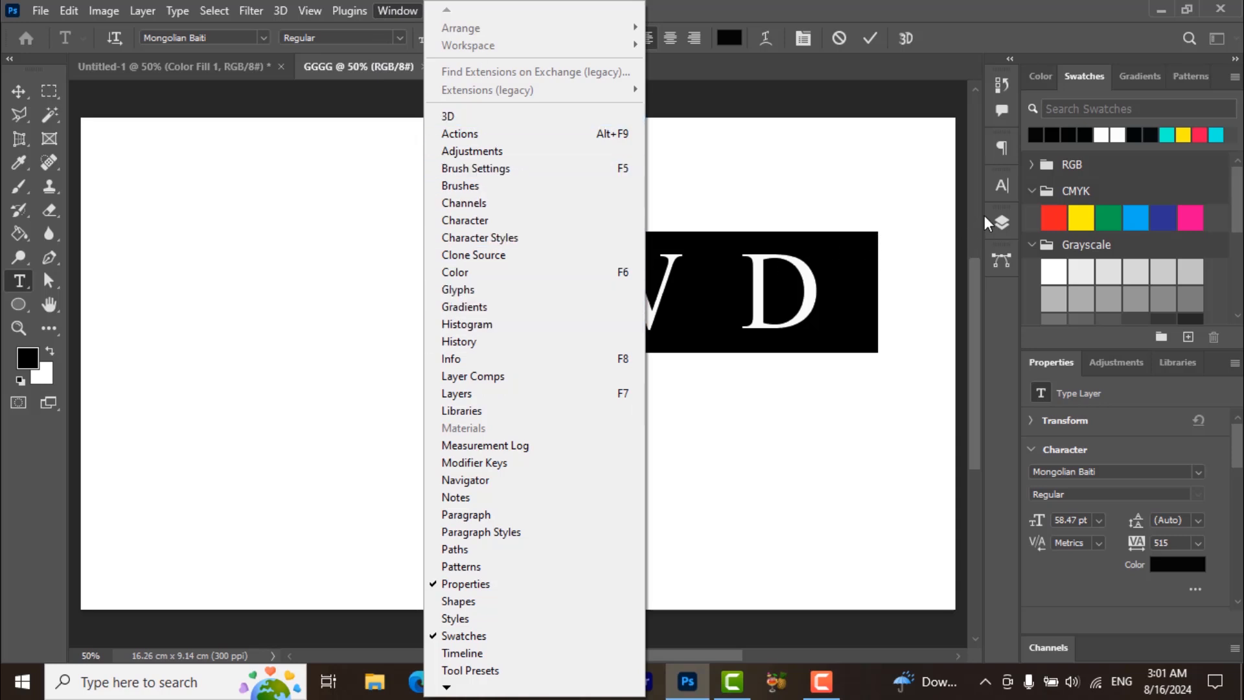
click(978, 307)
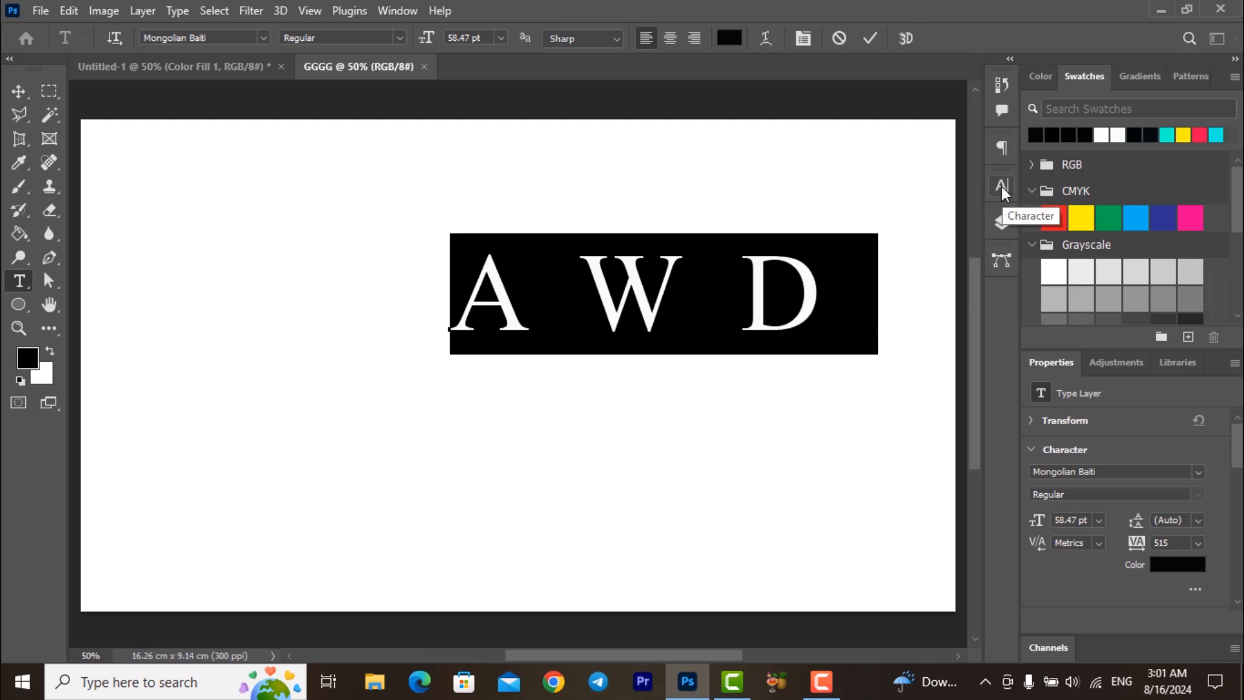
drag(1001, 185, 123, 121)
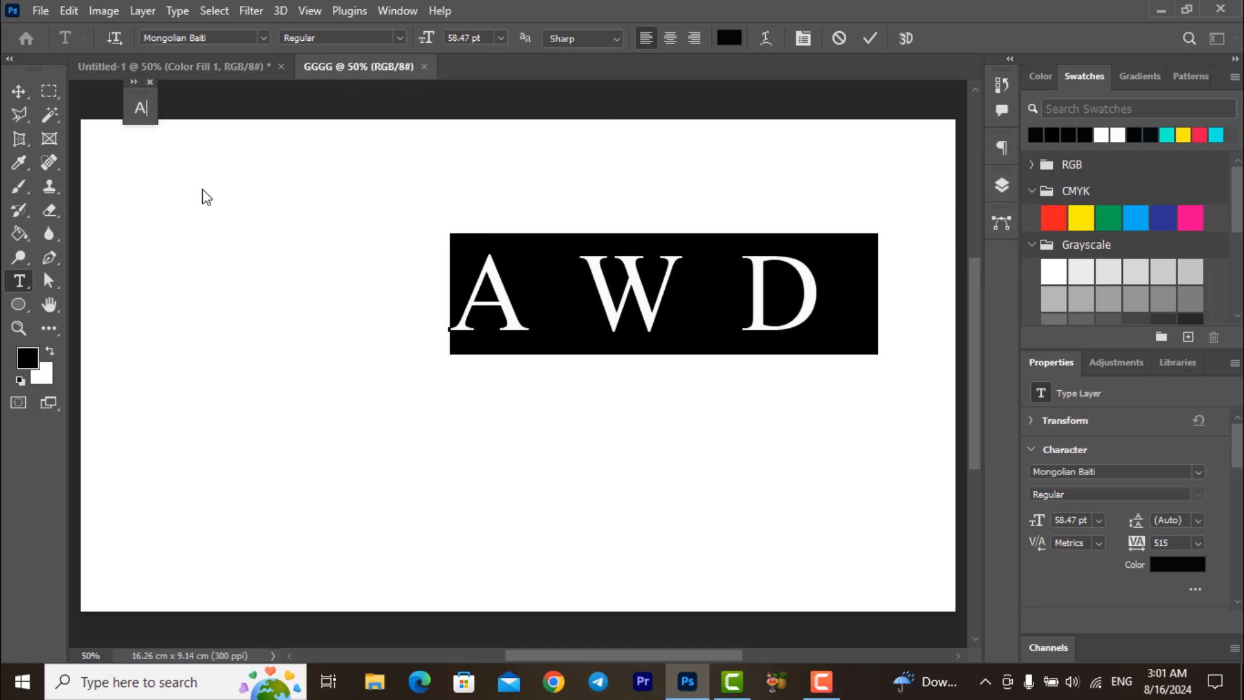
drag(138, 105, 998, 276)
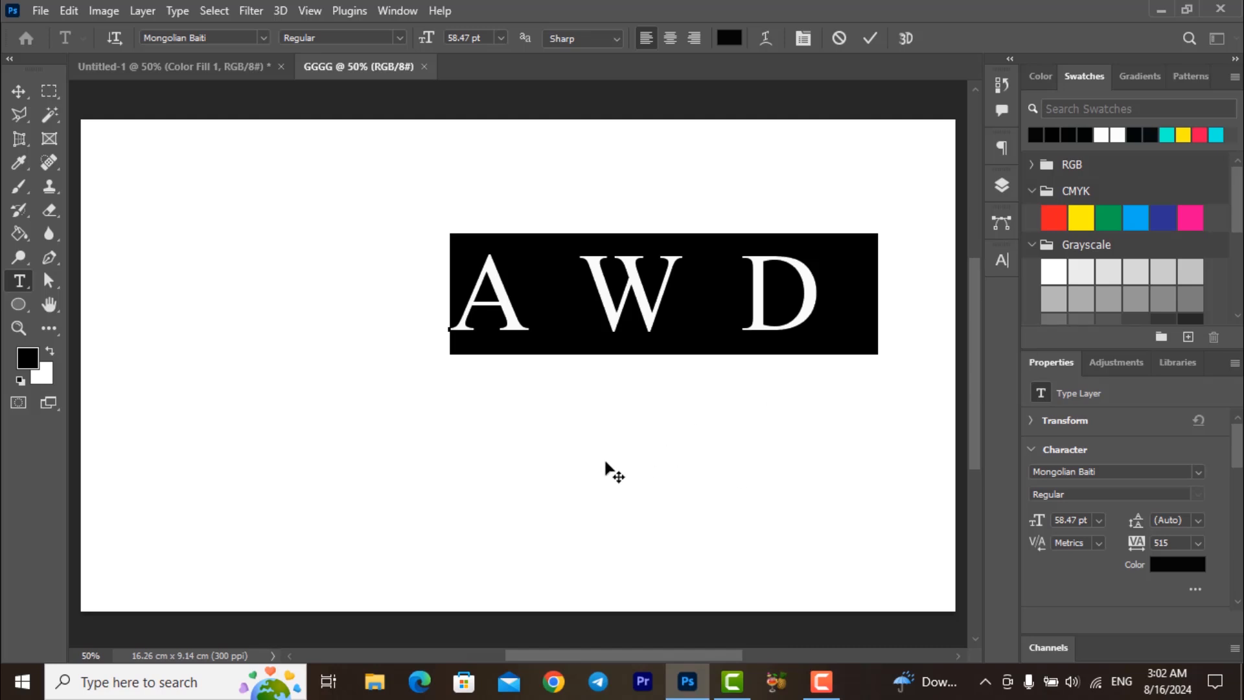
- Enlarge the AWD text proportionally to about 91.63 pt and move it to roughly the middle of the canvas
click(17, 92)
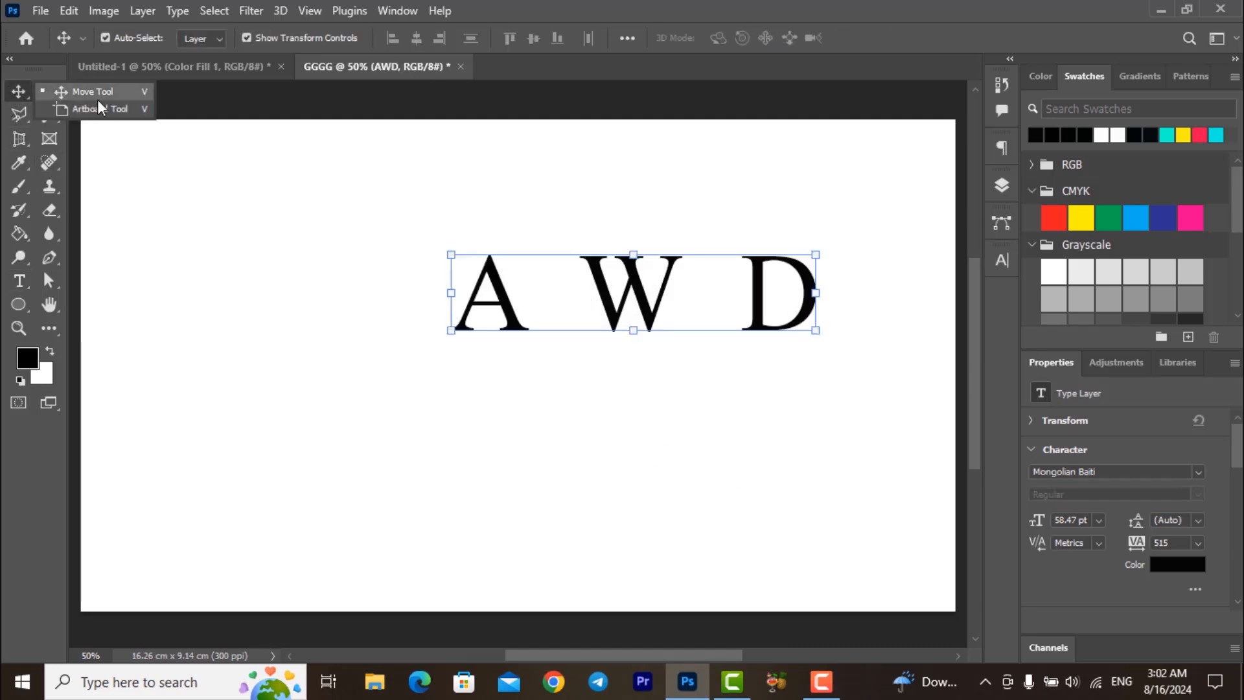
drag(631, 295, 475, 315)
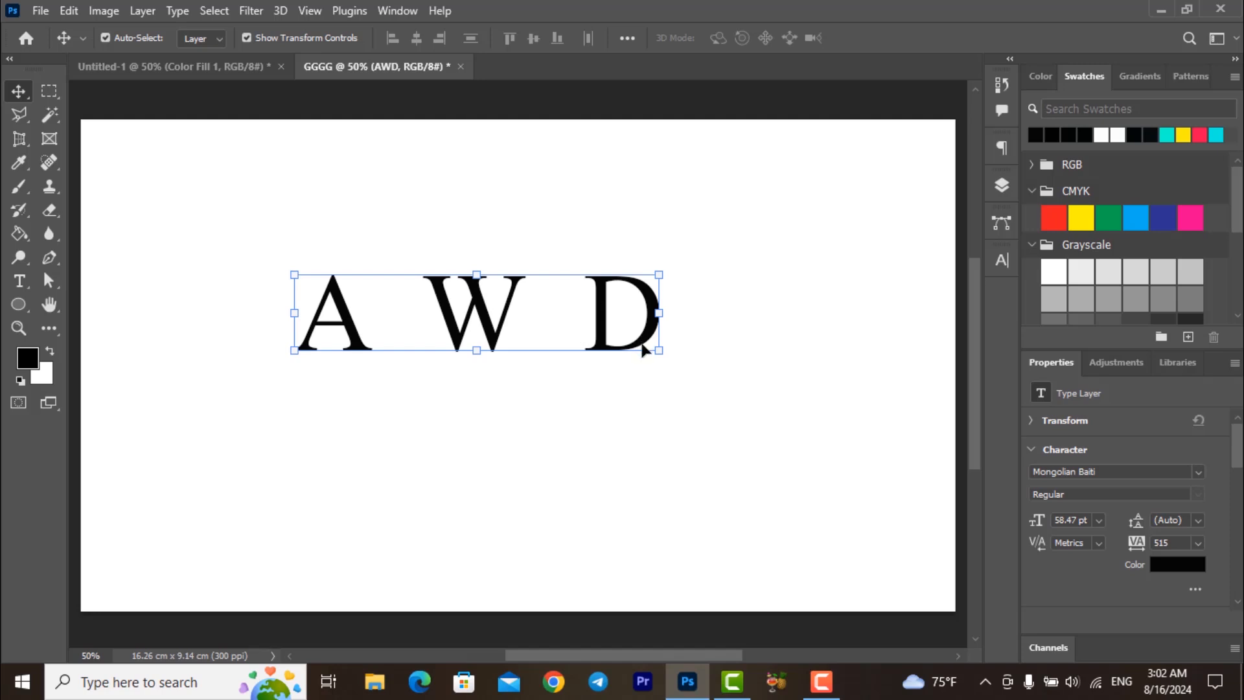
drag(660, 352, 951, 607)
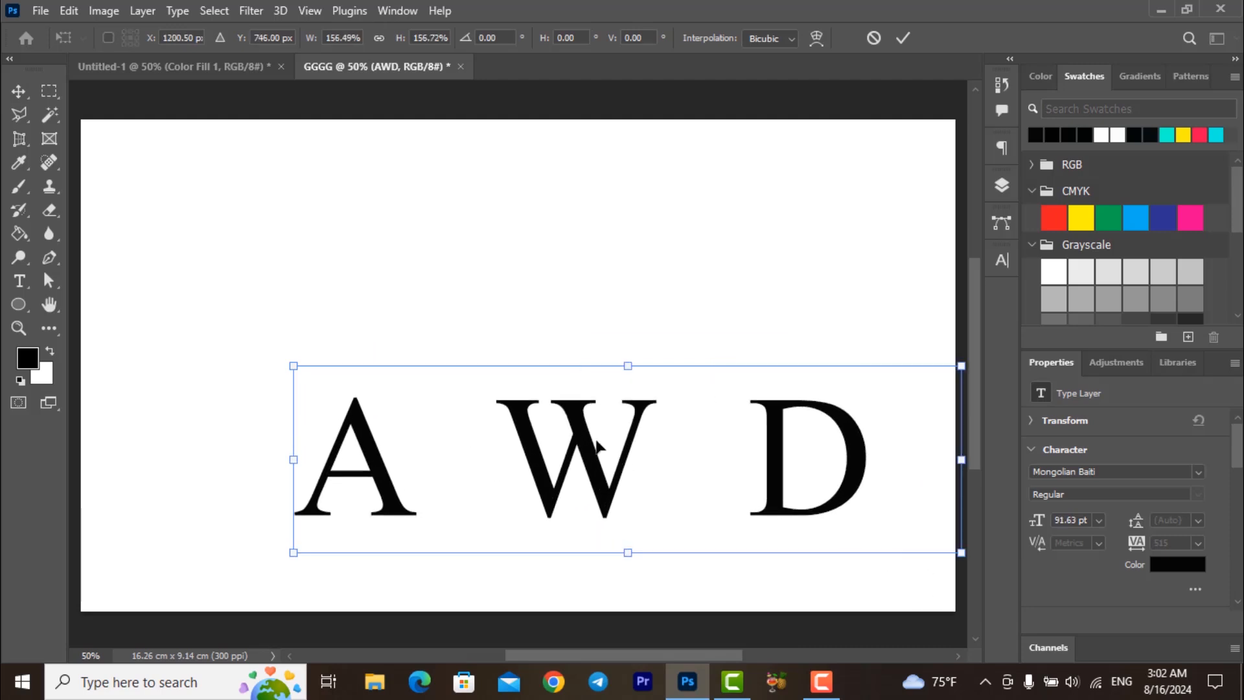
drag(596, 446, 491, 390)
key(Escape)
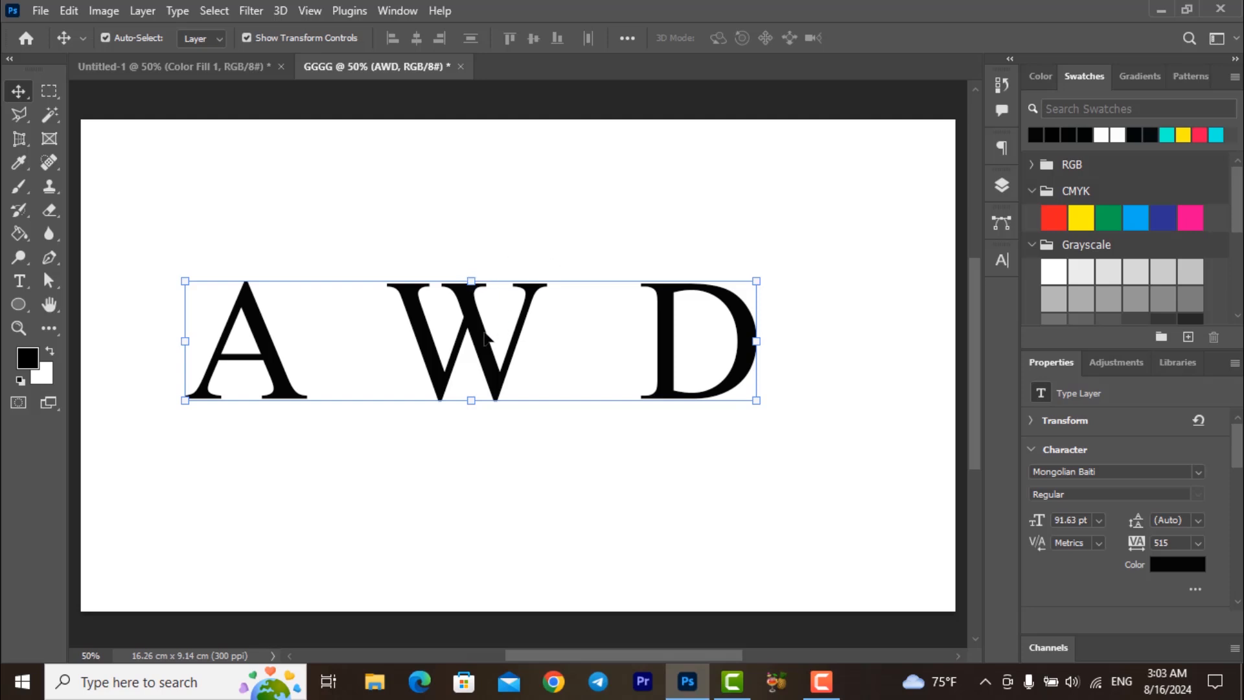
drag(472, 342, 491, 341)
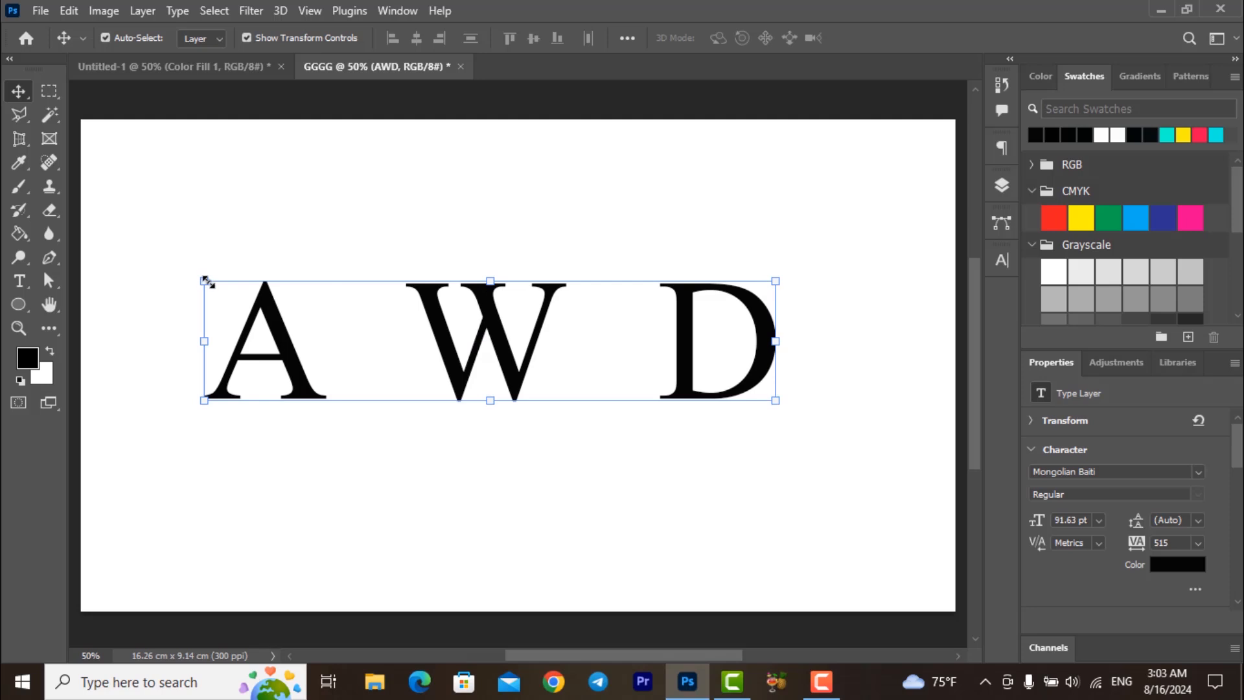
- Scale the AWD text up a little more, to about 98.97 pt
drag(206, 282, 172, 231)
key(Escape)
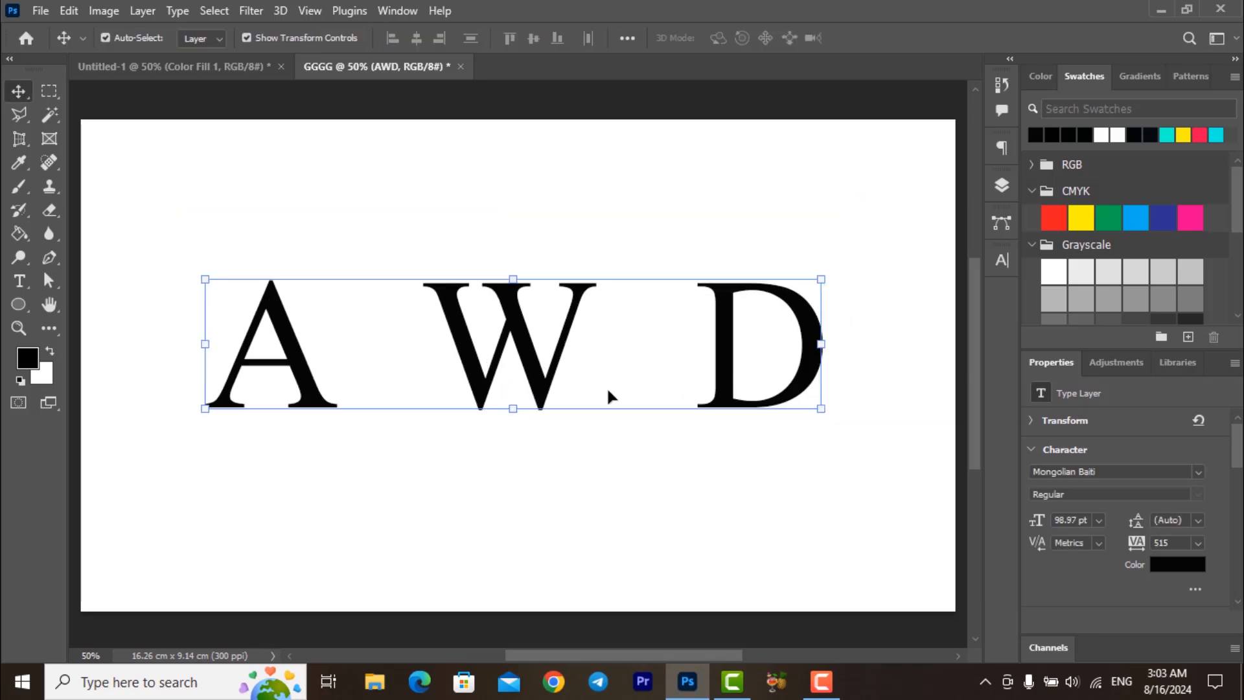
click(613, 358)
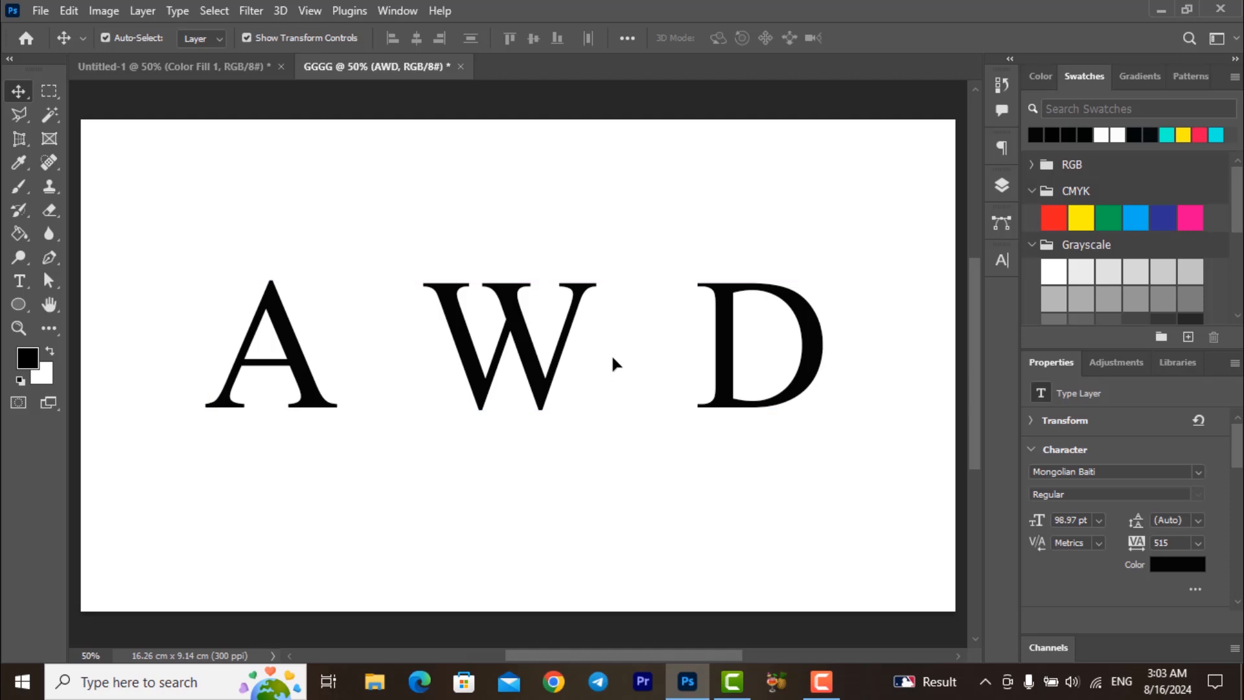
- Tighten the letter spacing of the AWD text to a tracking value of 235
click(283, 342)
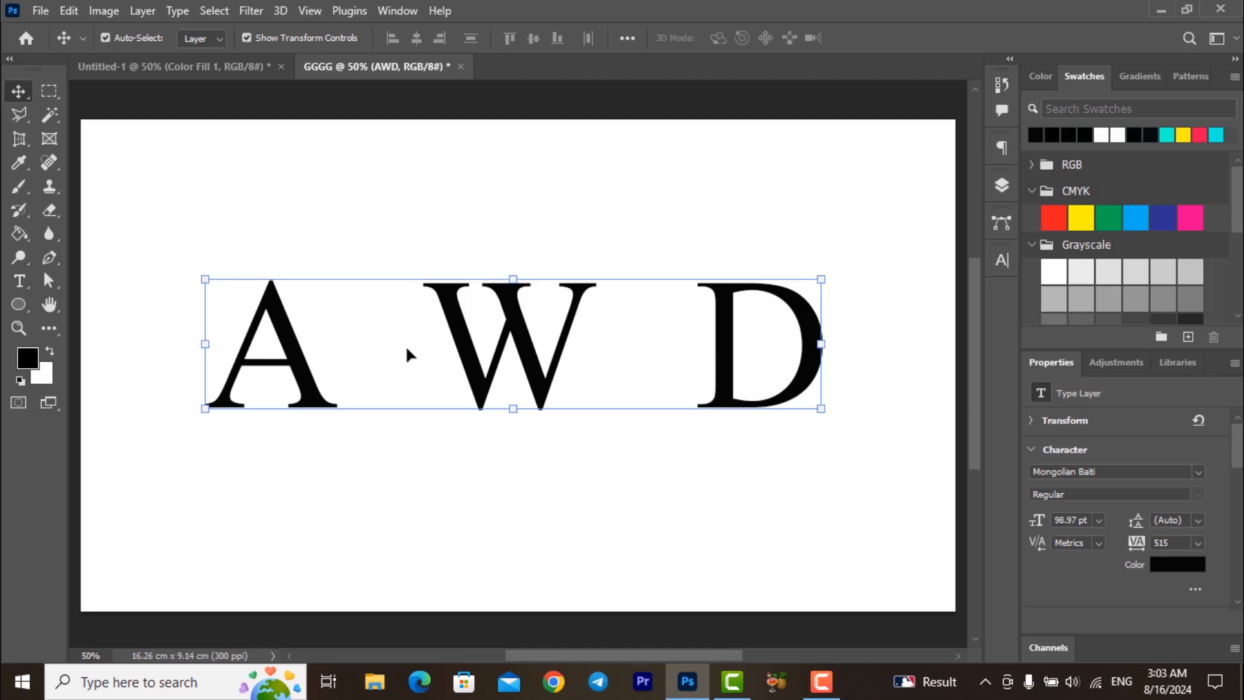
double_click(739, 348)
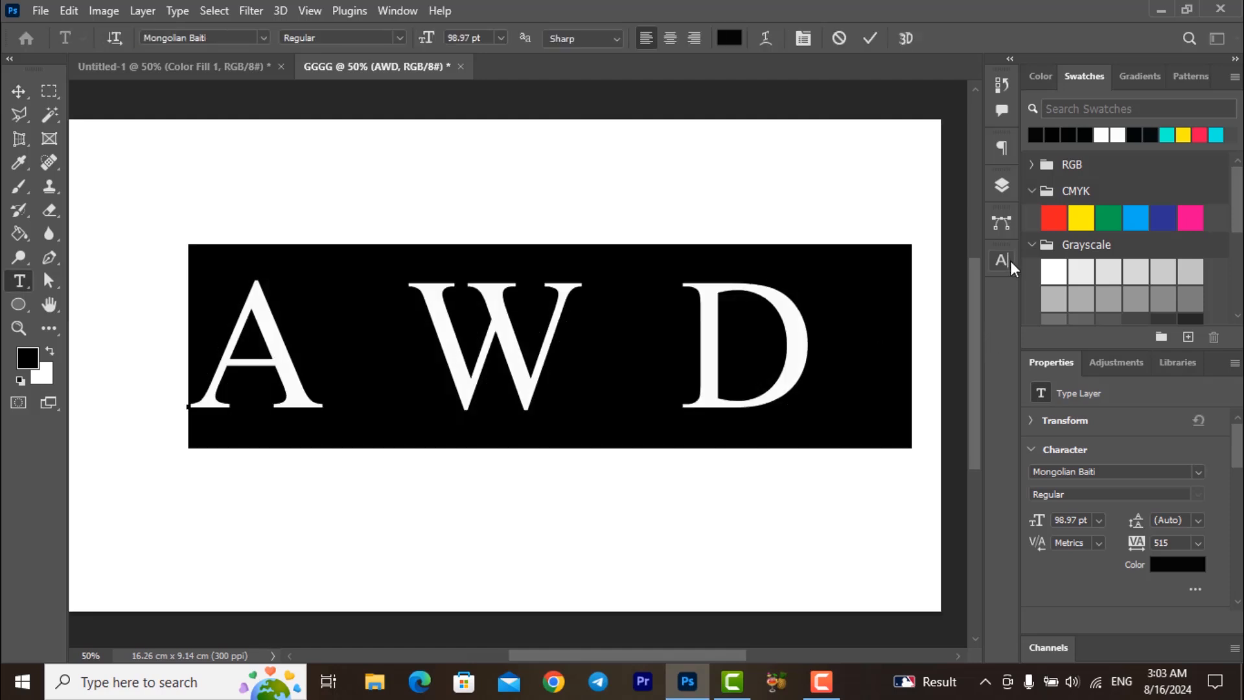
click(1009, 269)
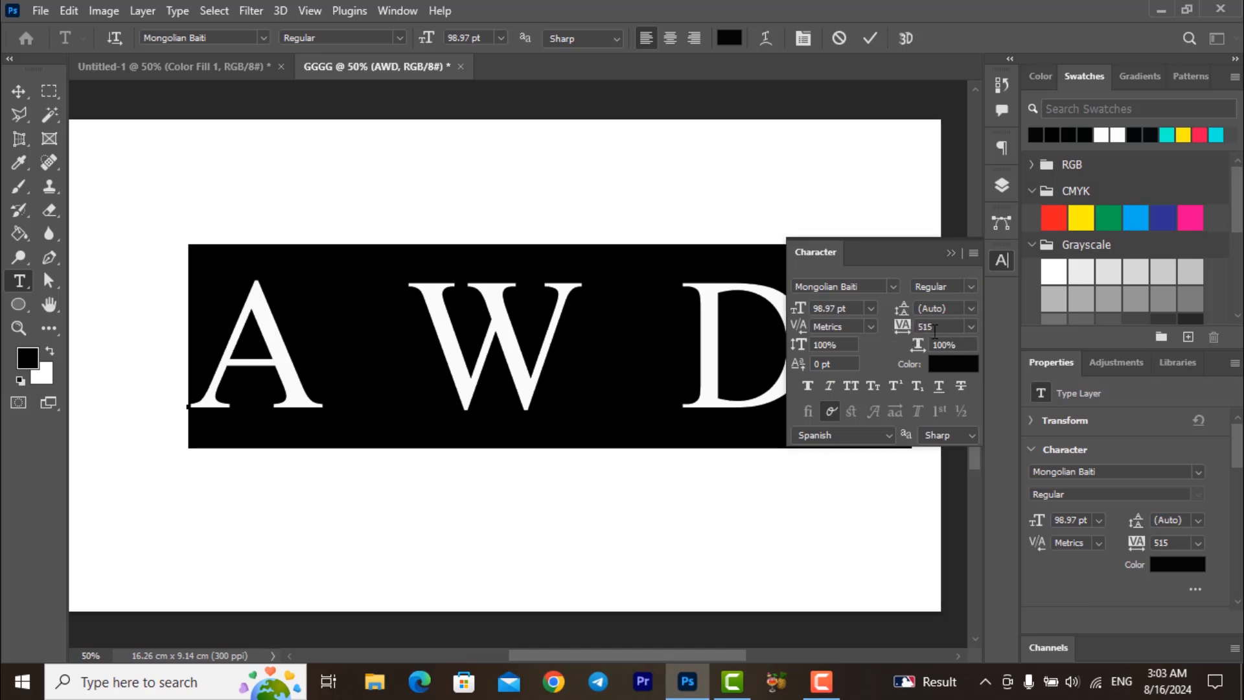
mouse_move(904, 327)
mouse_down()
mouse_move(947, 332)
mouse_move(879, 346)
mouse_move(902, 337)
mouse_move(892, 339)
mouse_up()
click(1003, 260)
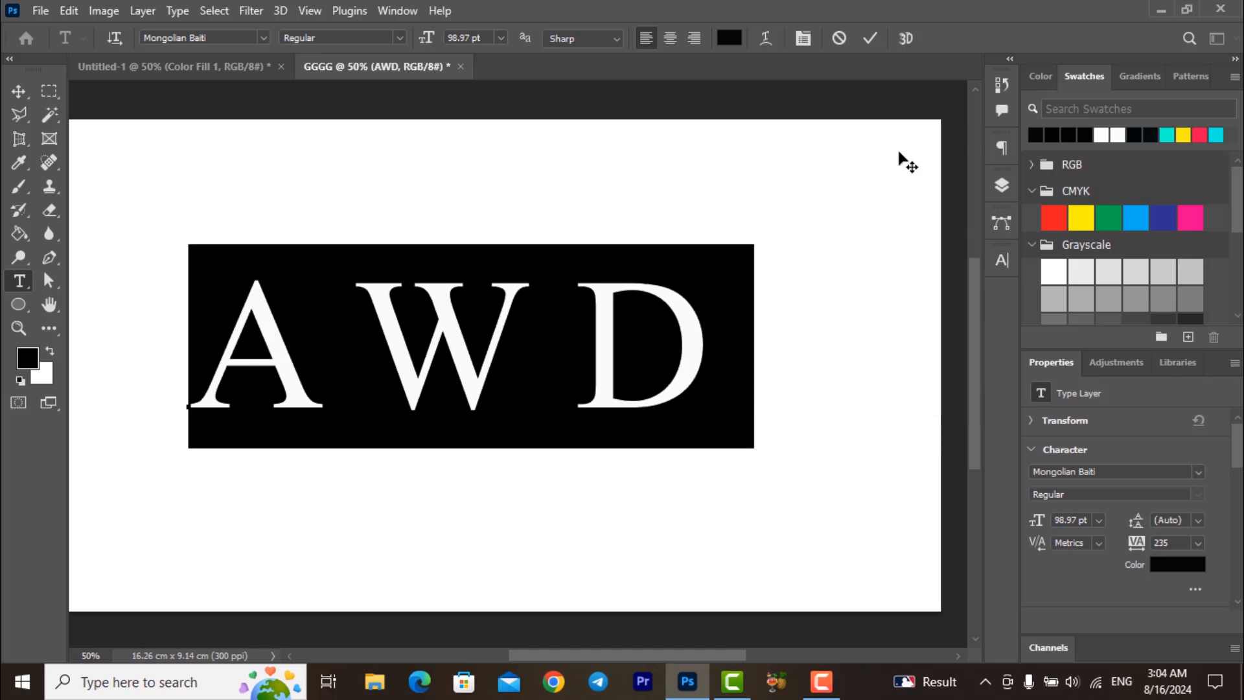
click(870, 38)
- Shift the AWD text slightly to the right so it sits closer to the canvas centre
click(802, 333)
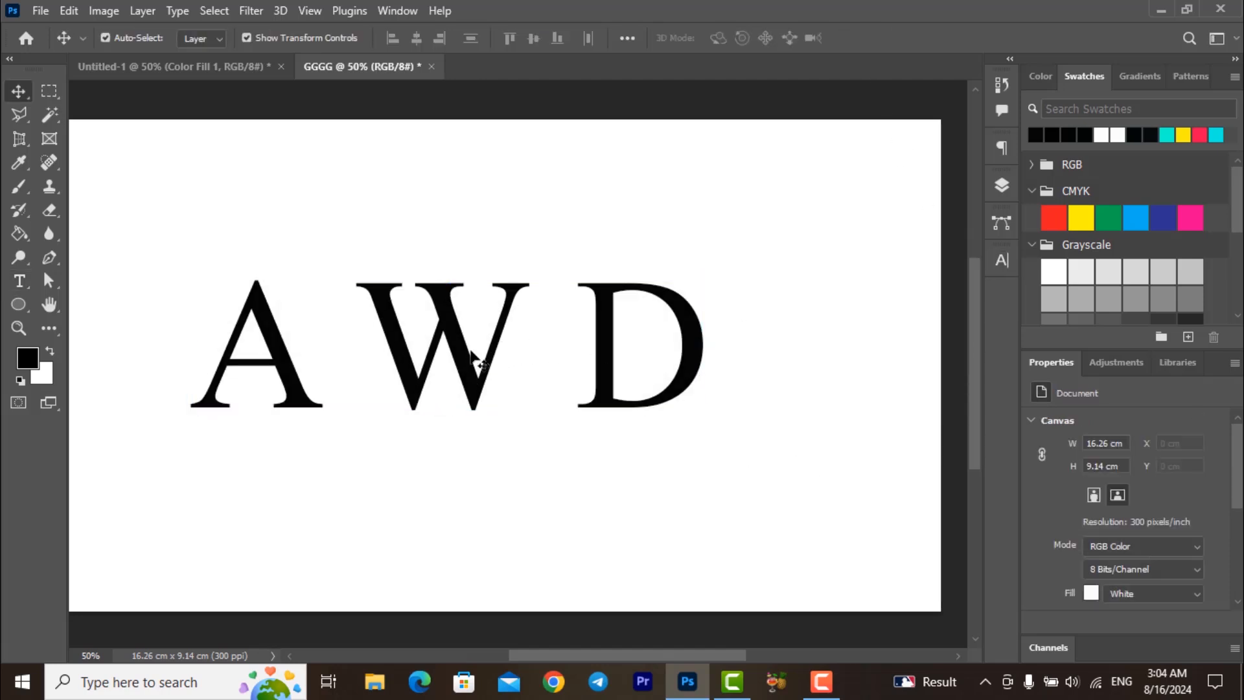
drag(456, 351, 493, 345)
click(677, 206)
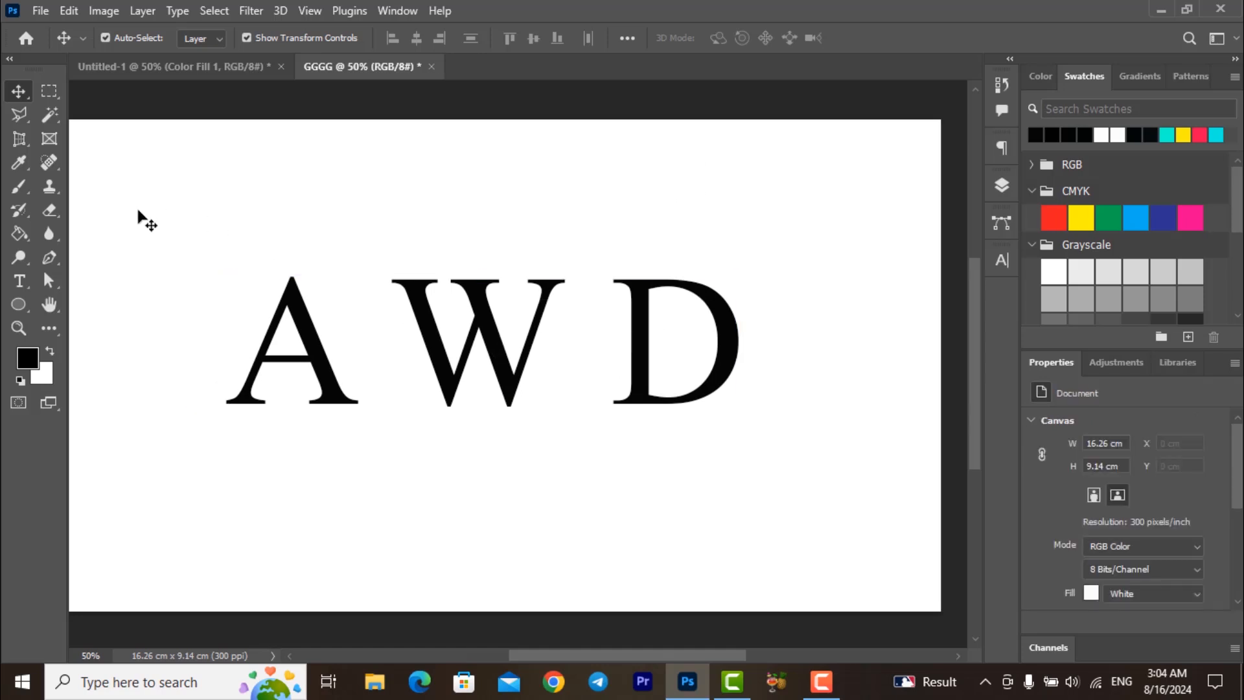
- Draw a black ellipse shape of about 1348 x 574 px over the AWD text with no stroke width
click(22, 310)
click(91, 322)
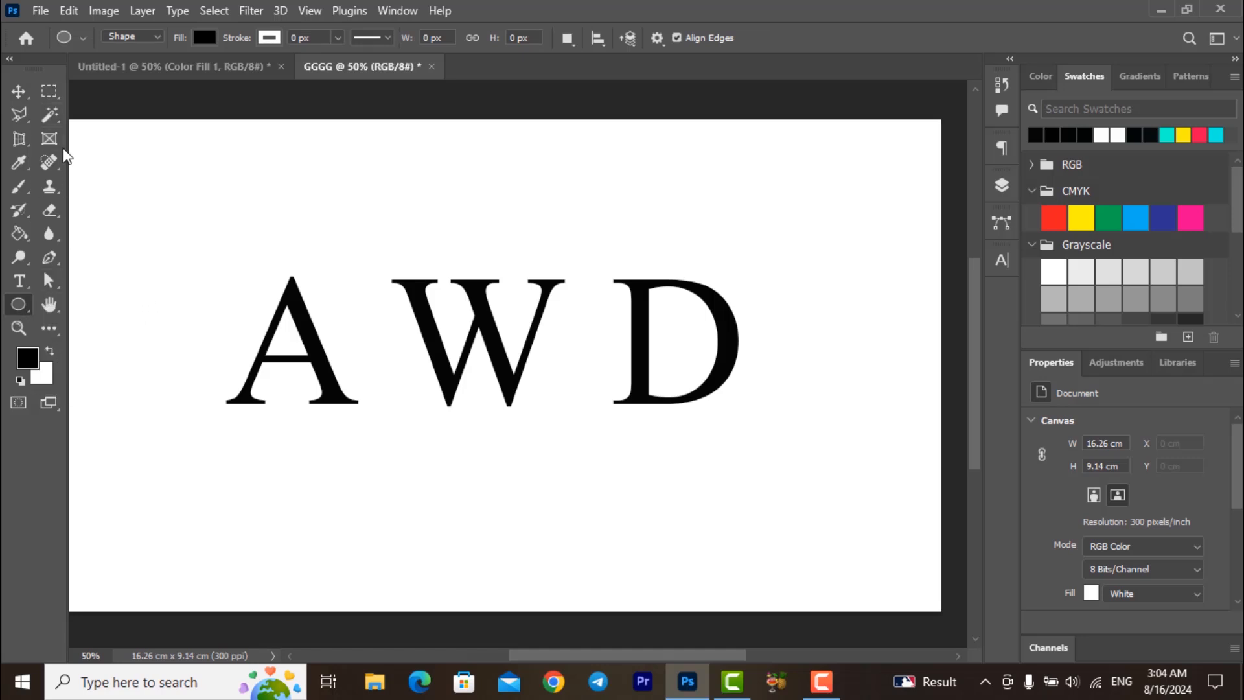
click(6, 63)
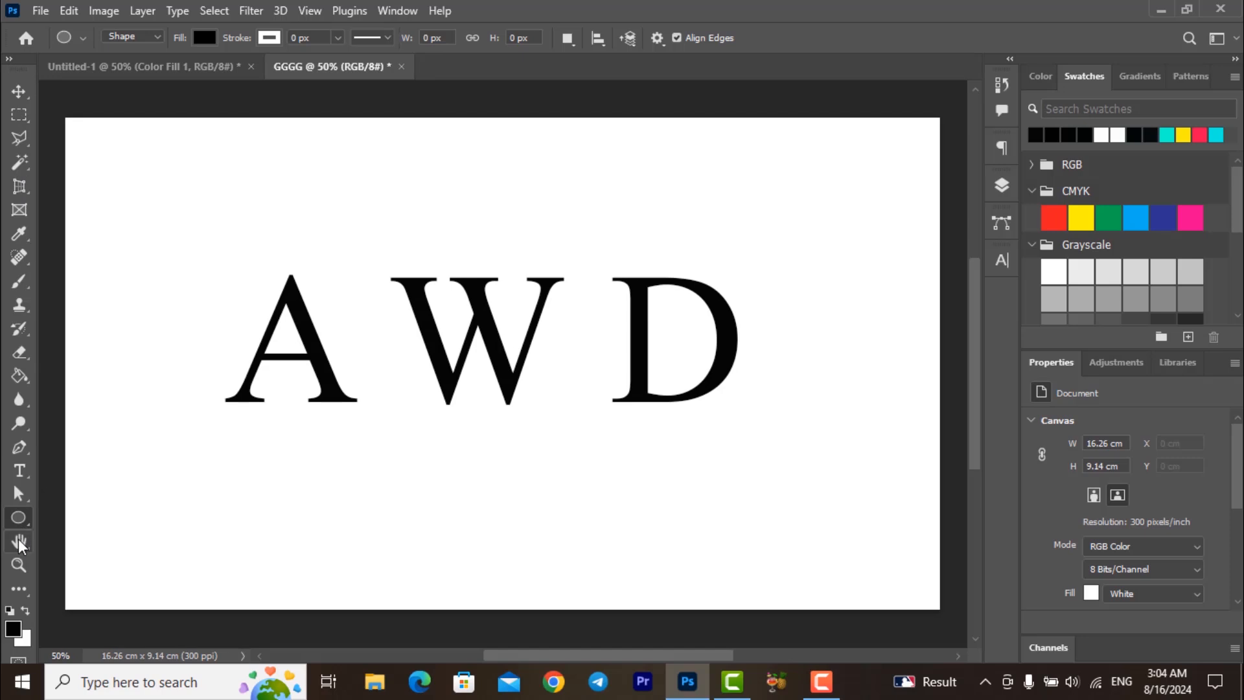
click(7, 60)
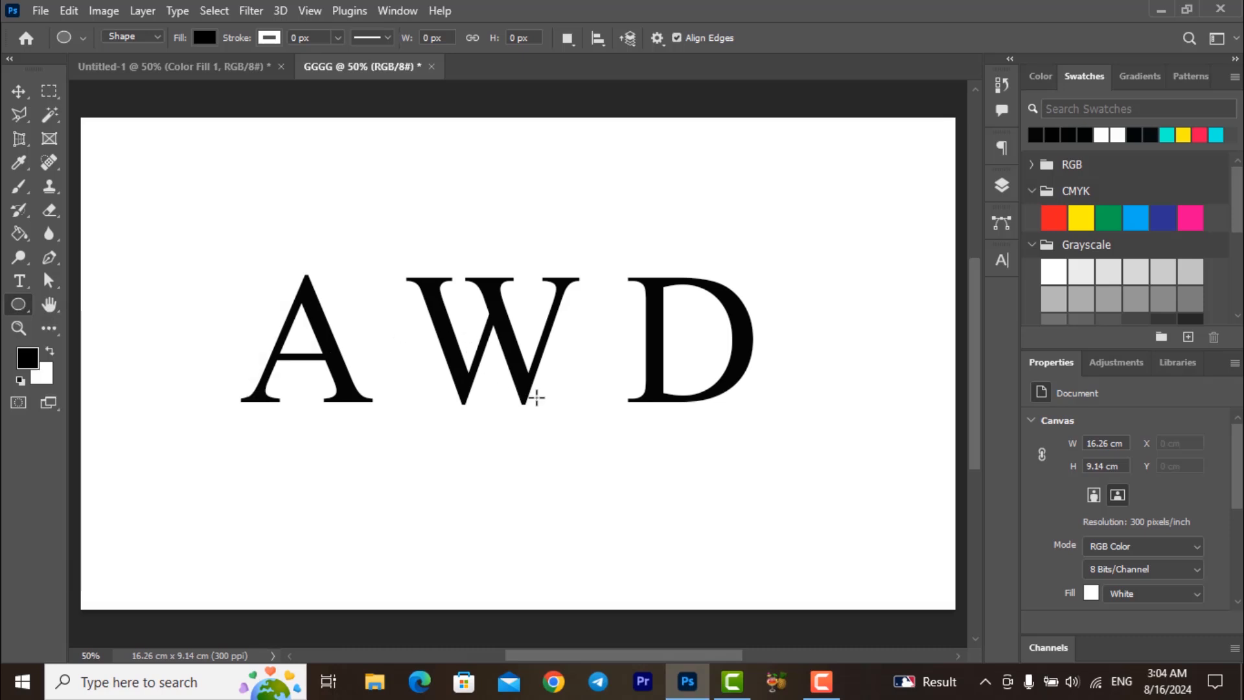
drag(536, 397, 771, 459)
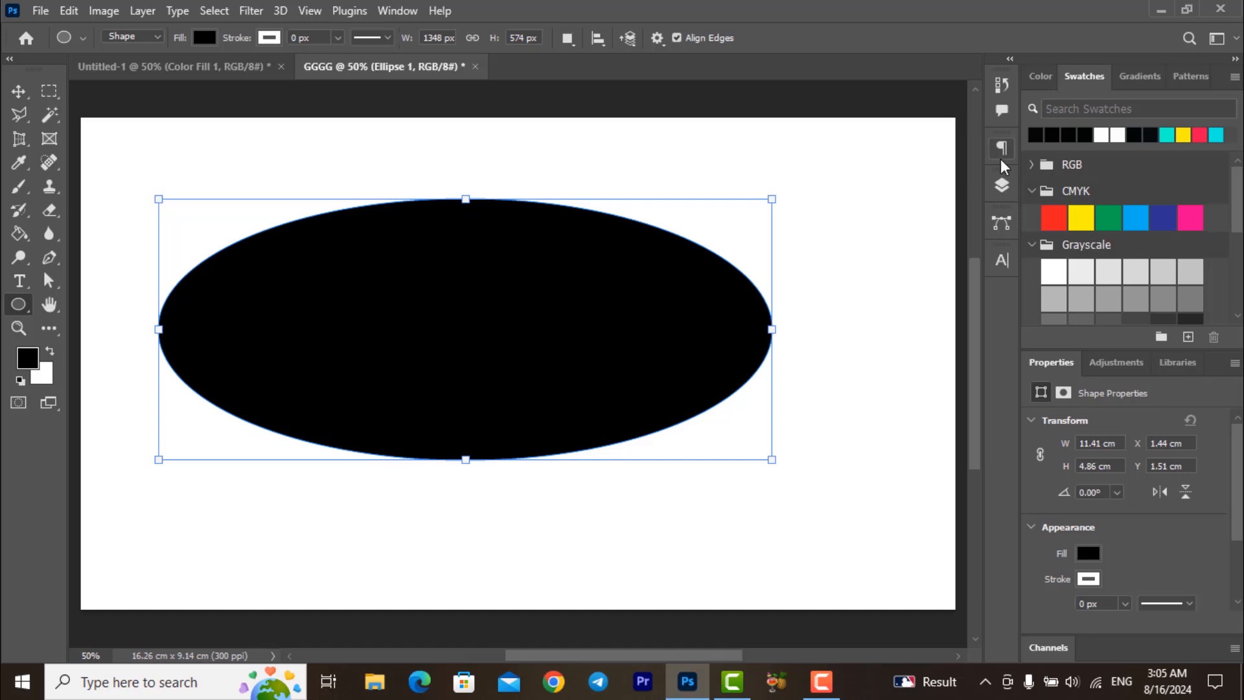
- Reduce the opacity of the ellipse layer to about 86% so the letters show through
click(1002, 186)
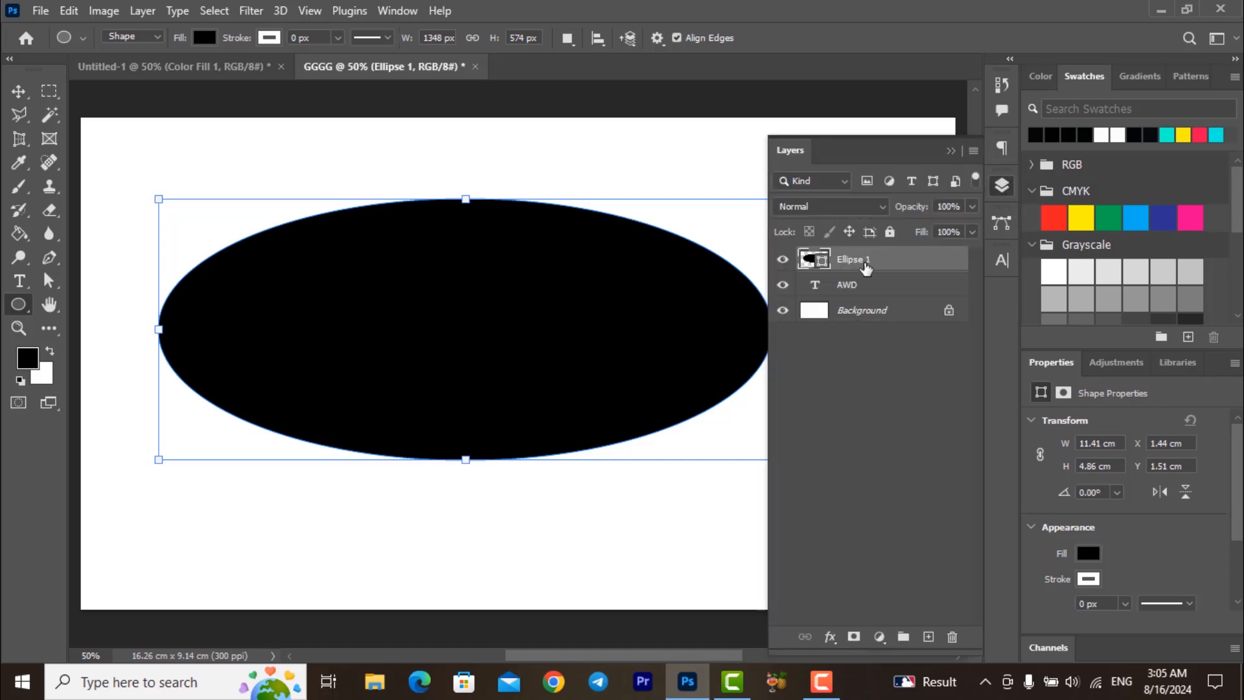
click(974, 208)
mouse_move(969, 228)
mouse_down()
mouse_move(942, 235)
mouse_move(961, 232)
mouse_up()
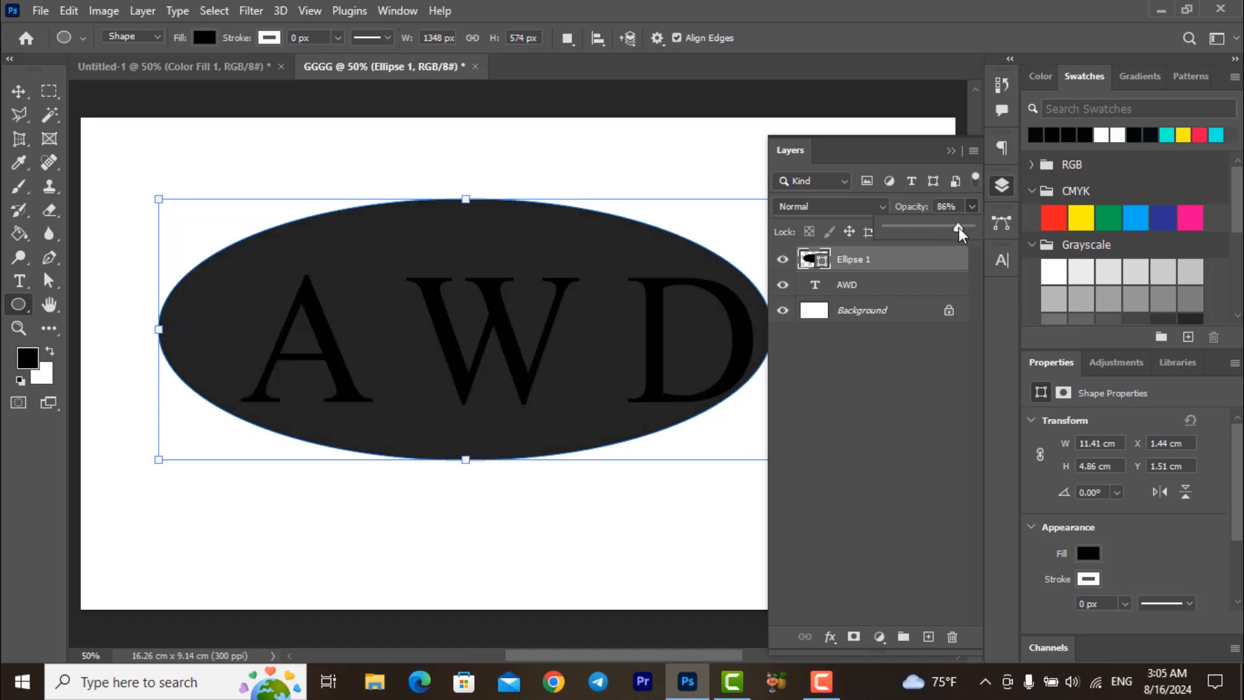
- Move the black ellipse down over the lower part of the letters and reduce its height to about 76%
click(1002, 190)
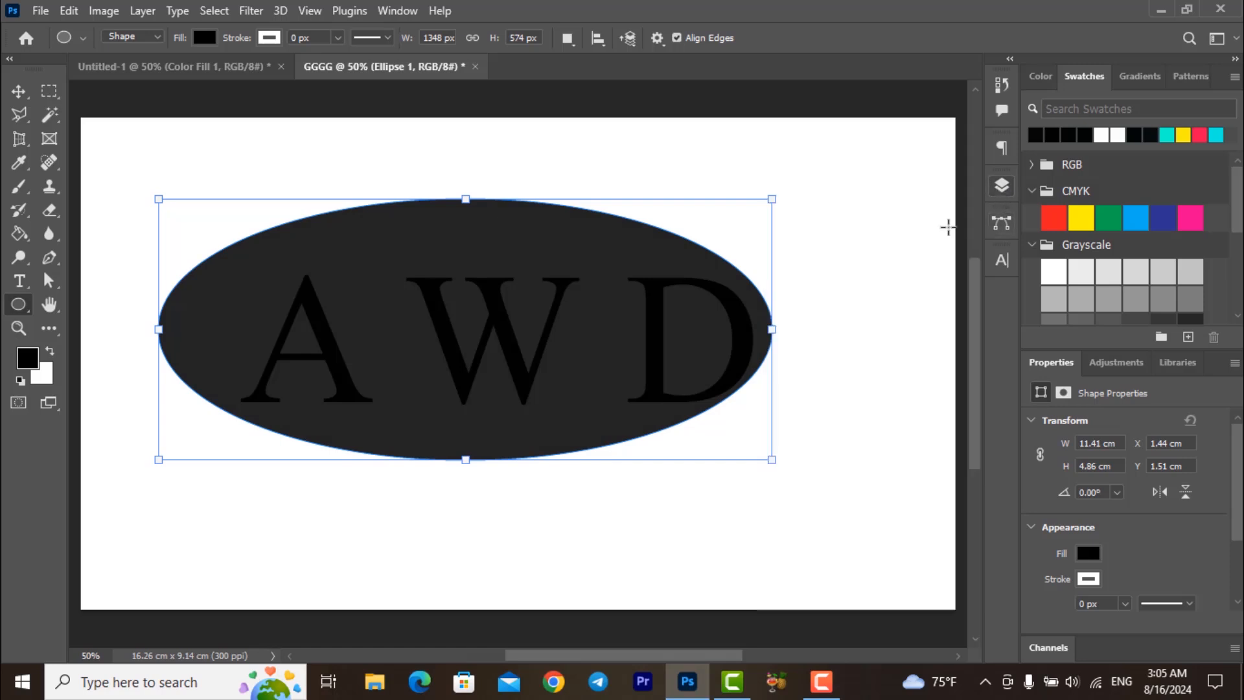
click(21, 92)
click(91, 94)
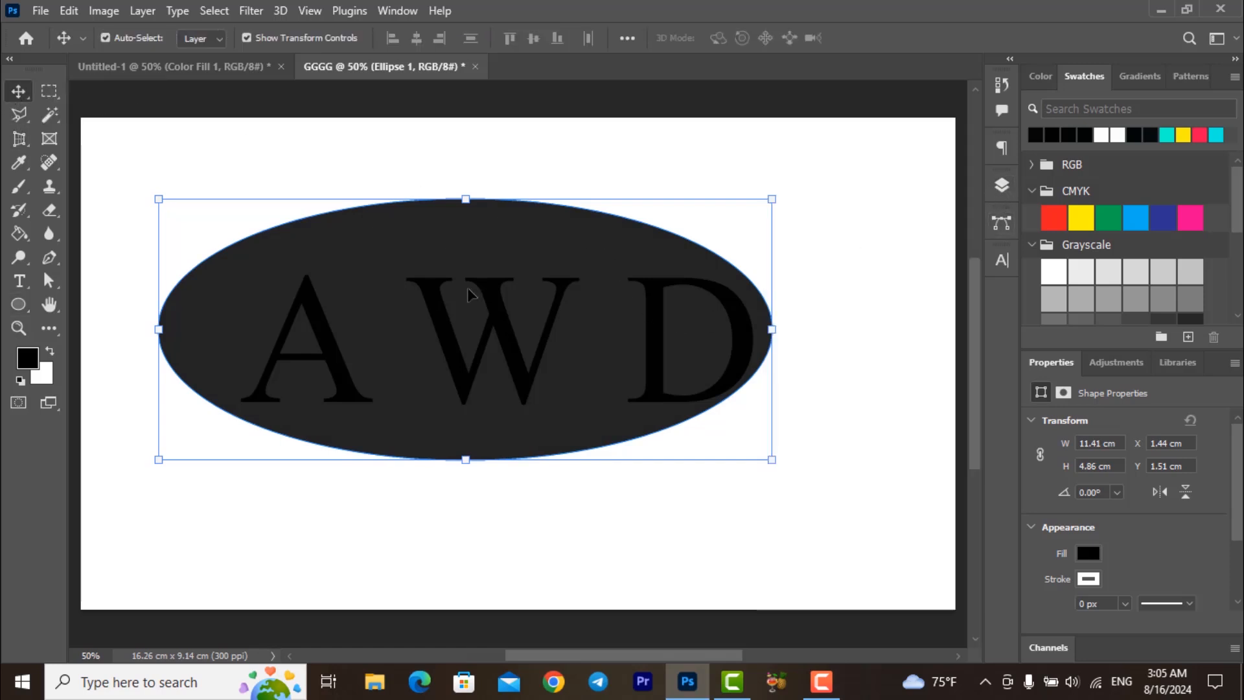
drag(471, 304, 500, 397)
key(ctrl+t)
drag(497, 564, 505, 503)
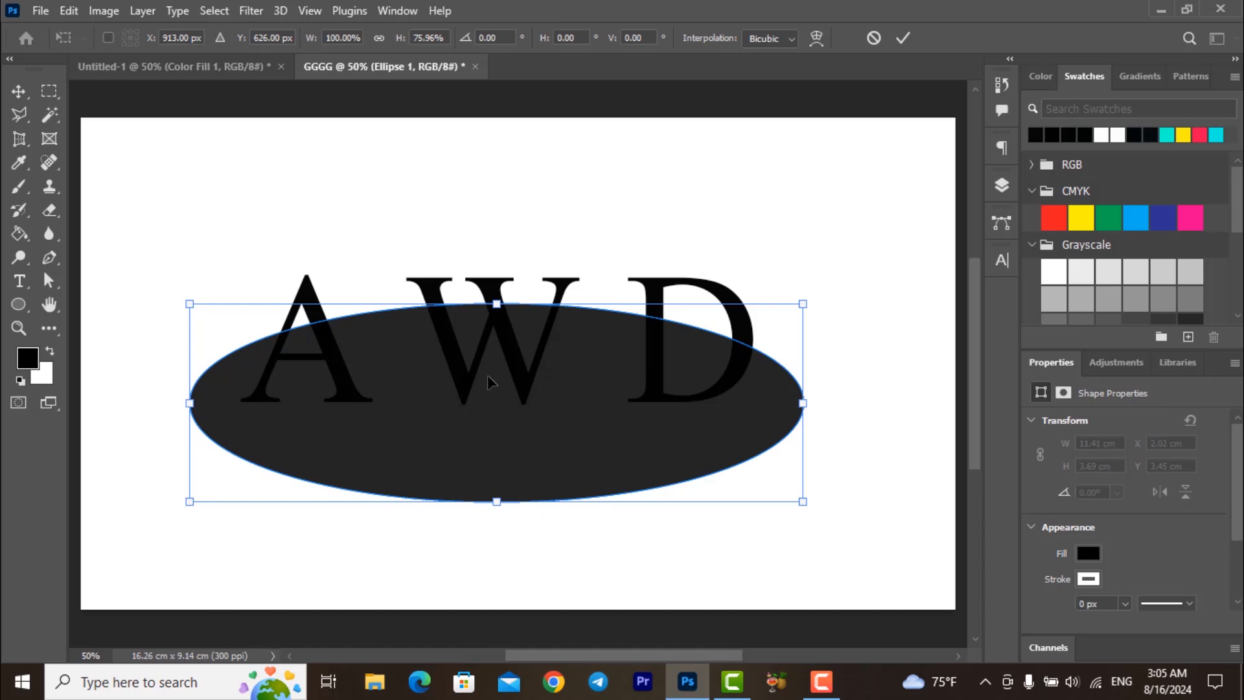
- Centre the black ellipse horizontally on the canvas at about X 960, Y 624 px and apply the transform
drag(494, 383, 507, 379)
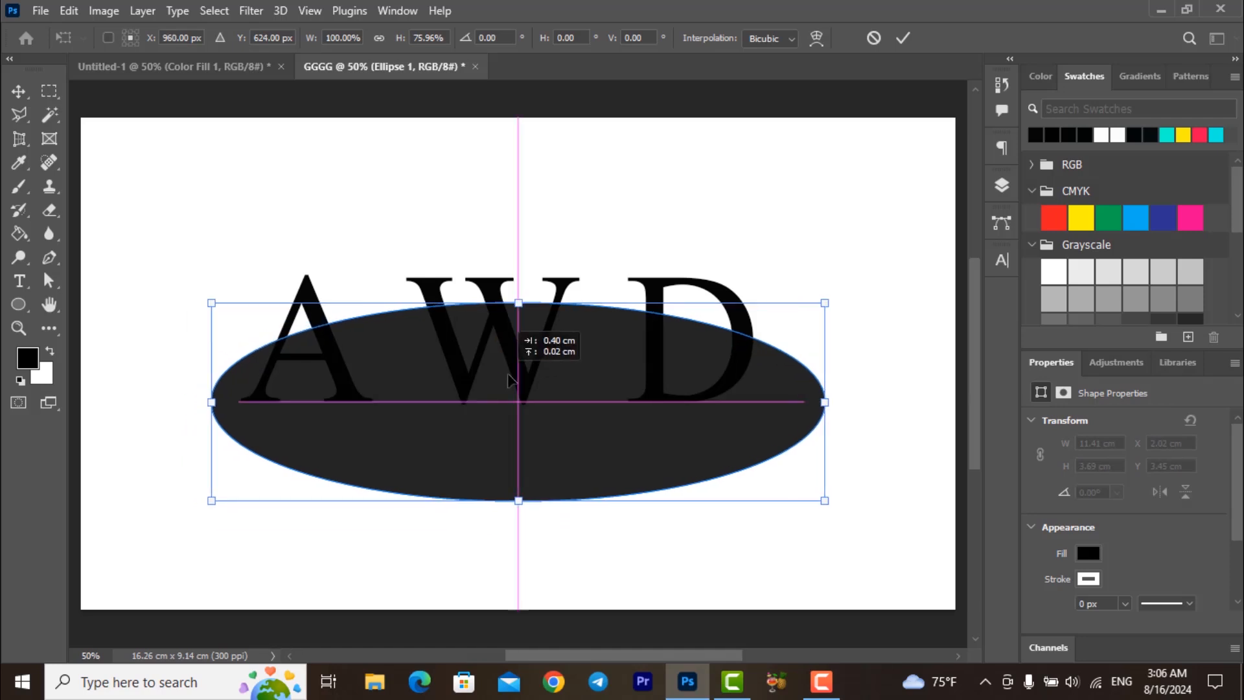
drag(509, 379, 508, 379)
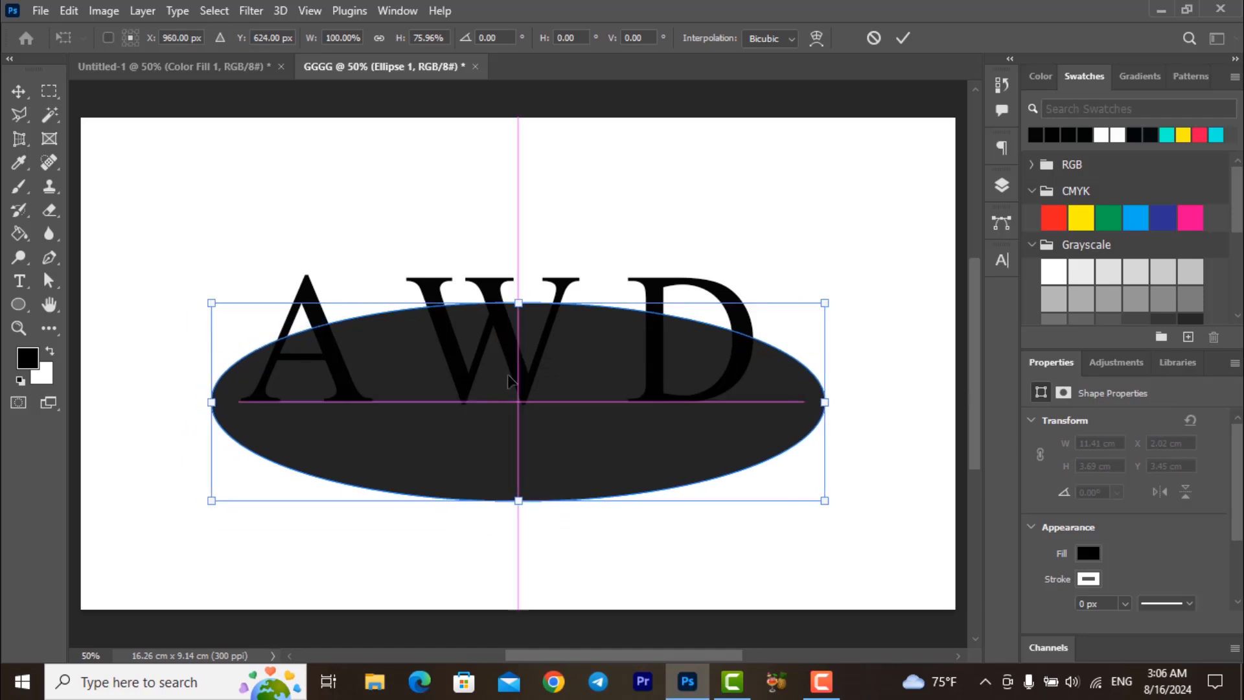
click(902, 40)
click(617, 239)
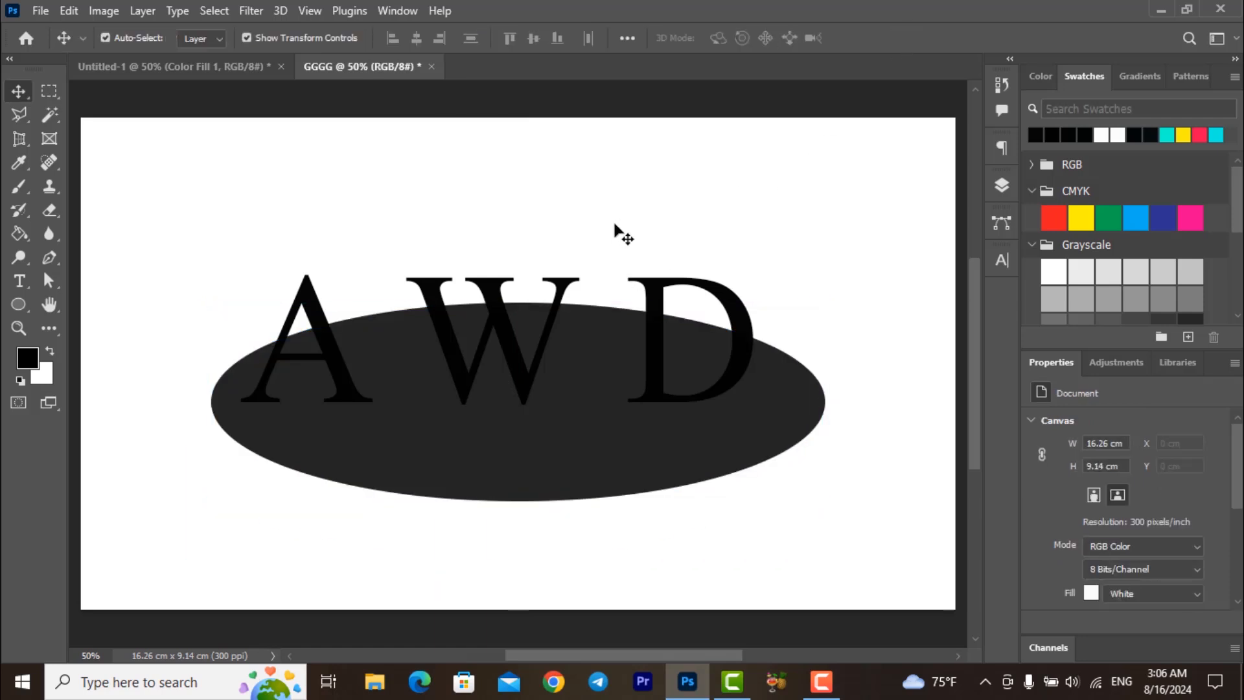
- Draw a second ellipse of about 1260 x 258 px with a pinkish-red fill over the AWD letters
click(22, 302)
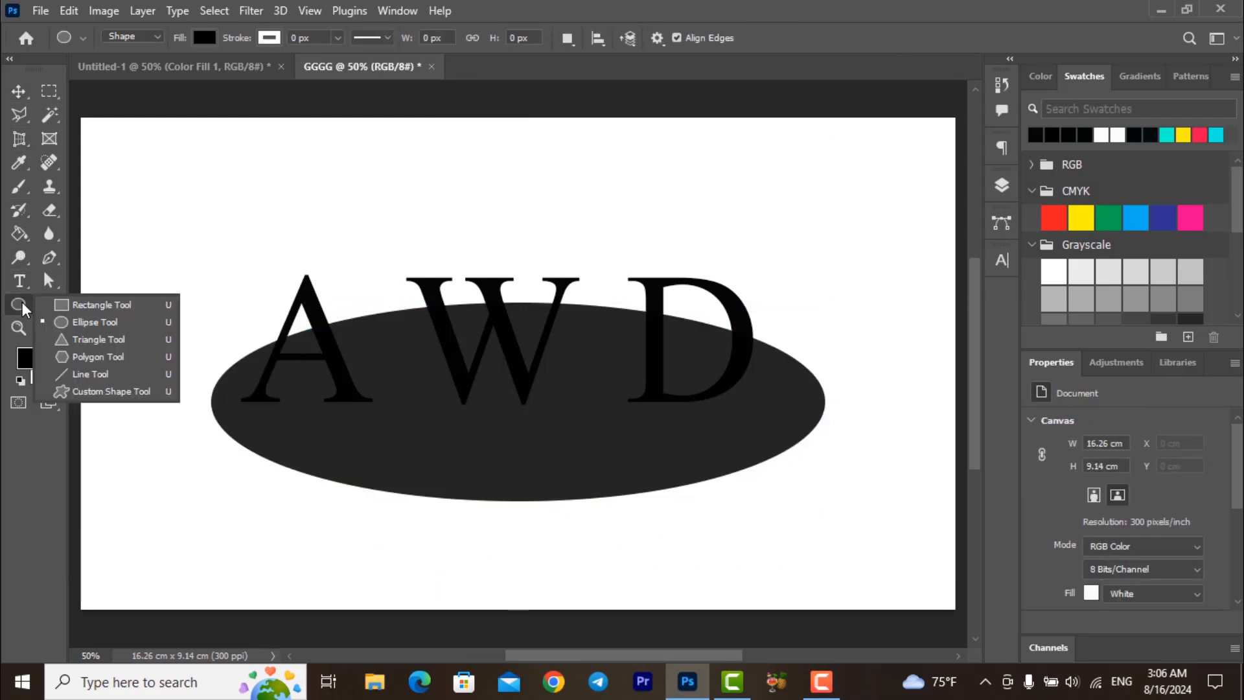
click(79, 322)
click(205, 39)
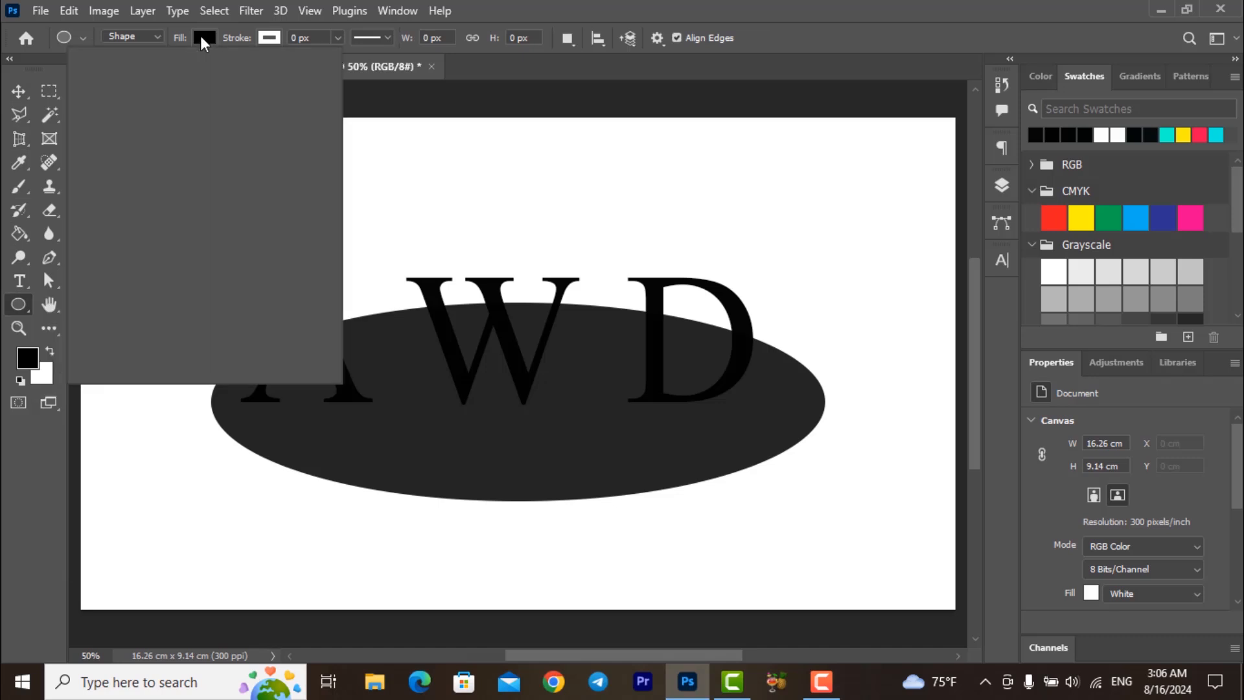
click(207, 35)
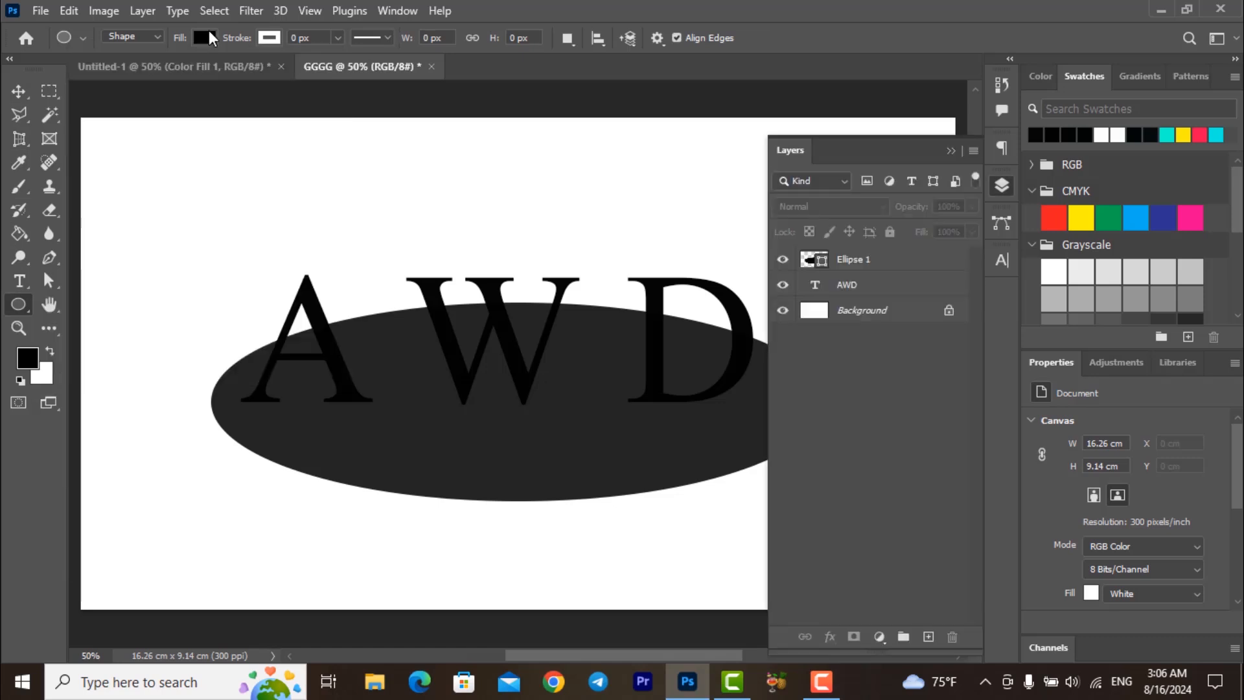
click(208, 35)
click(259, 138)
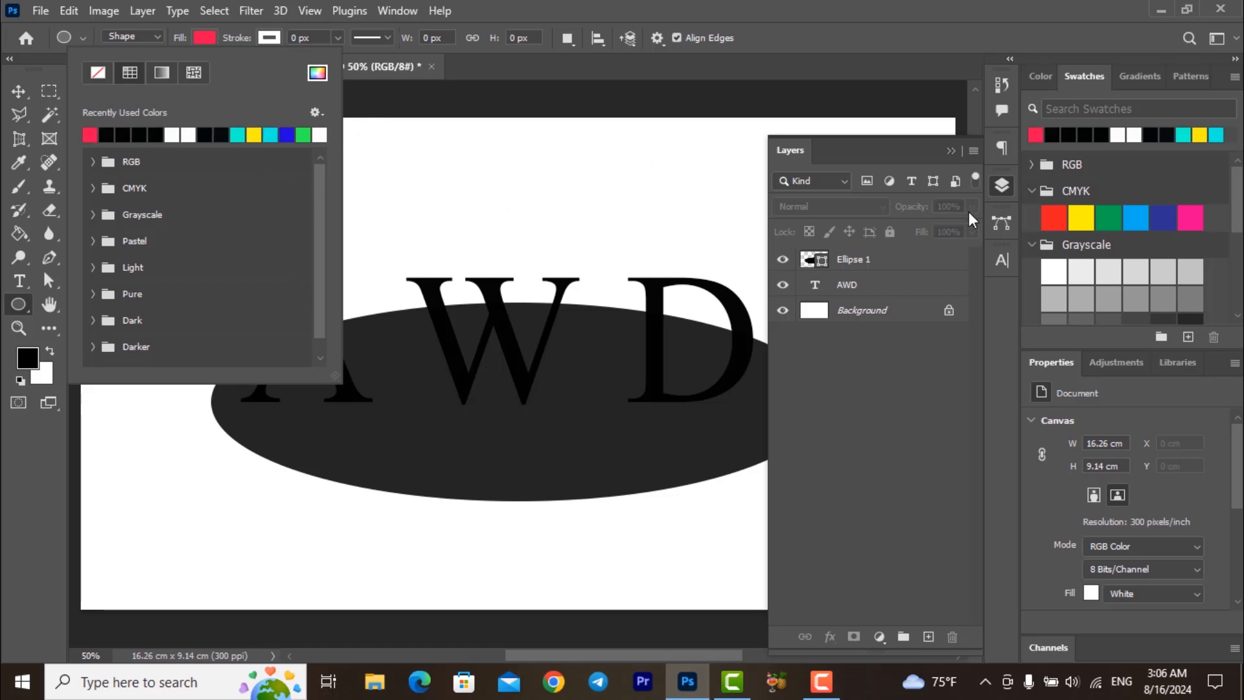
click(1015, 186)
drag(492, 345, 779, 403)
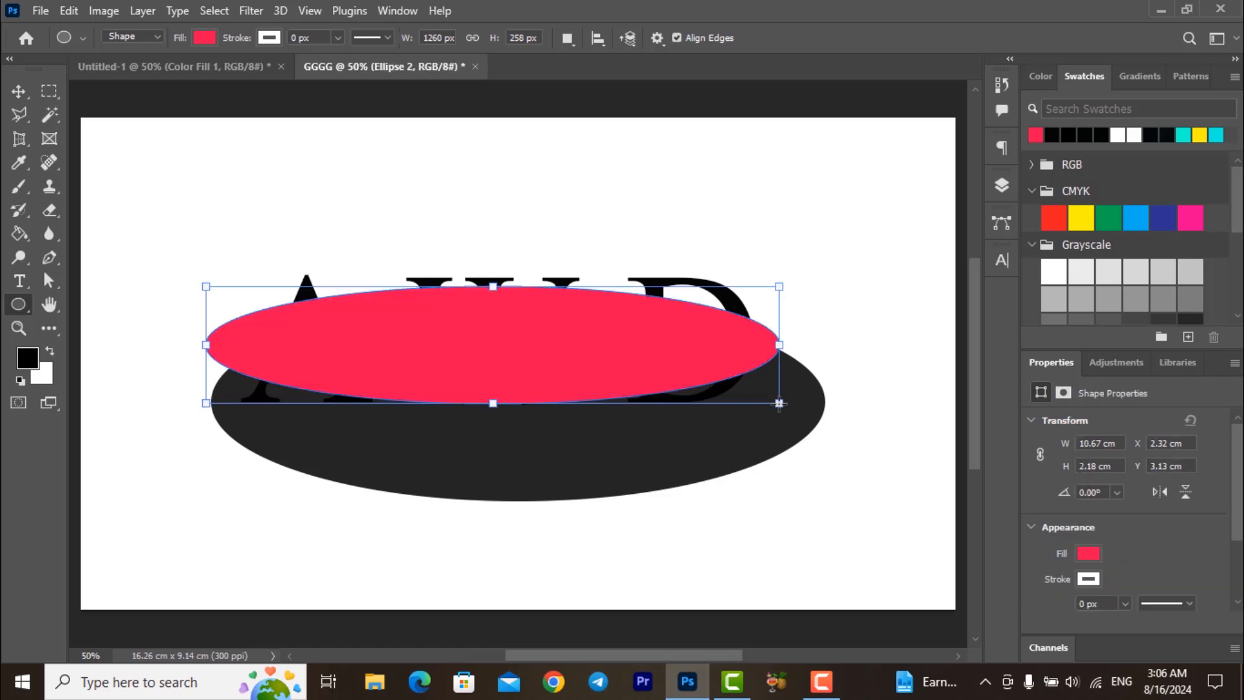
- Scale the red ellipse to about 113% and centre it over the black ellipse at about X 960, Y 624 px
click(19, 92)
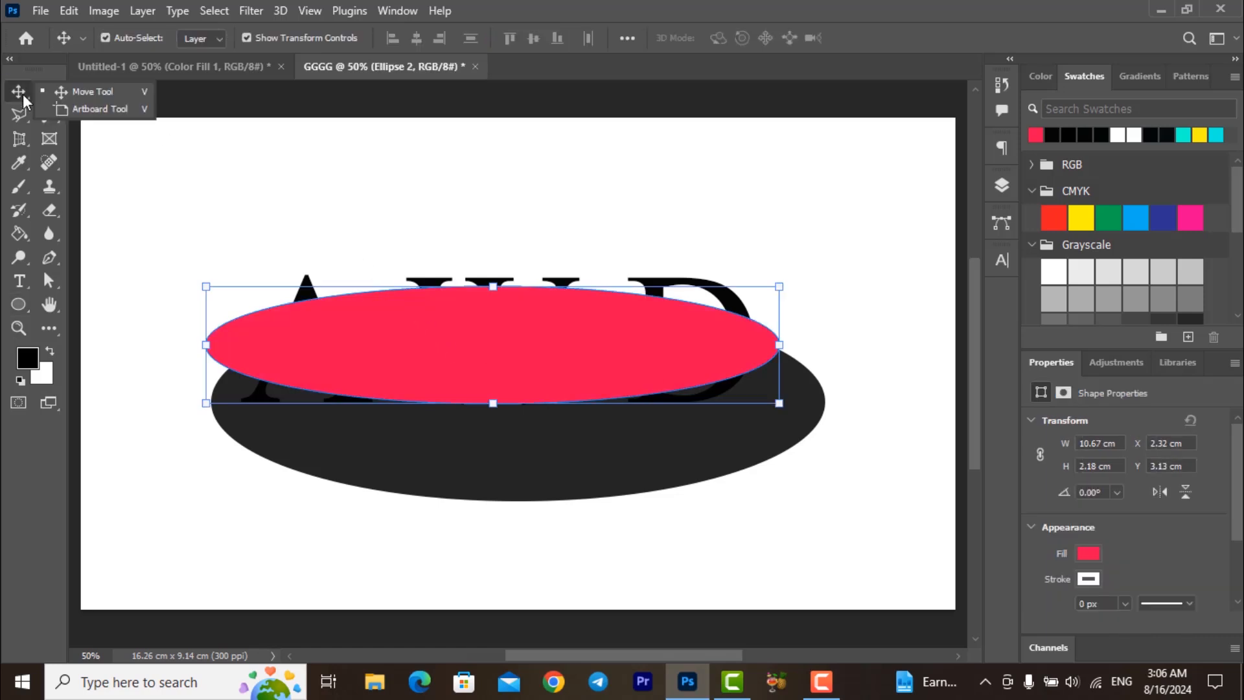
click(84, 94)
drag(481, 335, 499, 376)
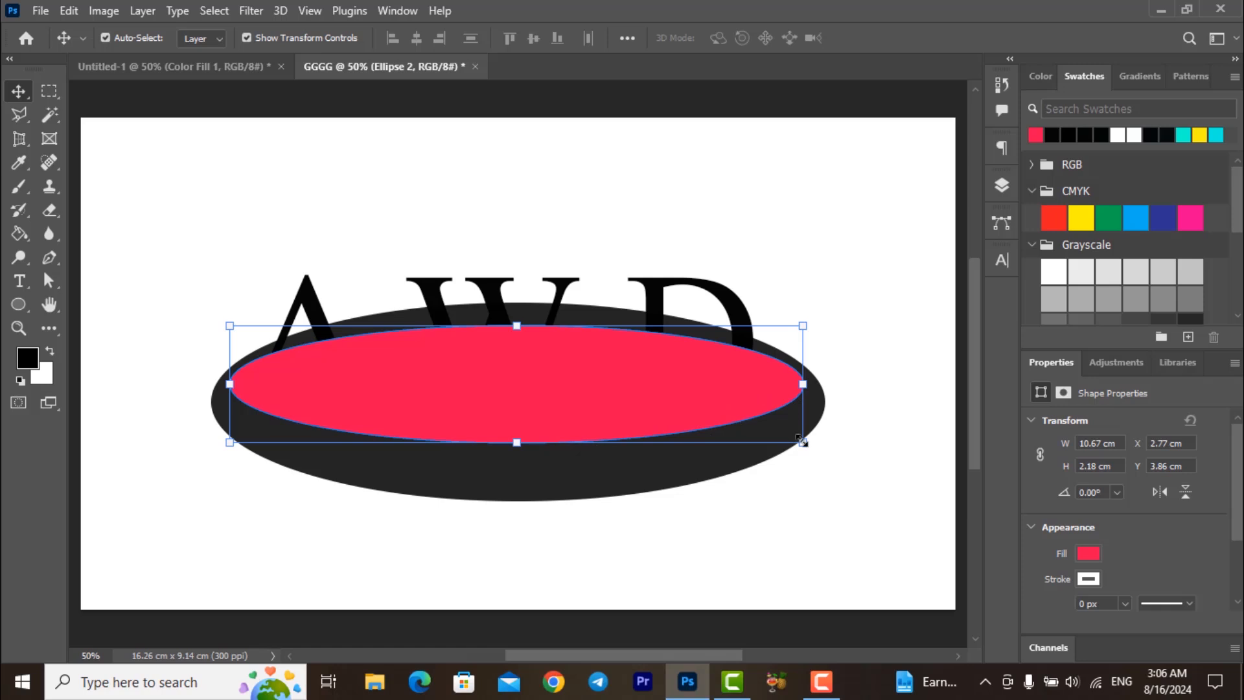
drag(803, 445, 878, 464)
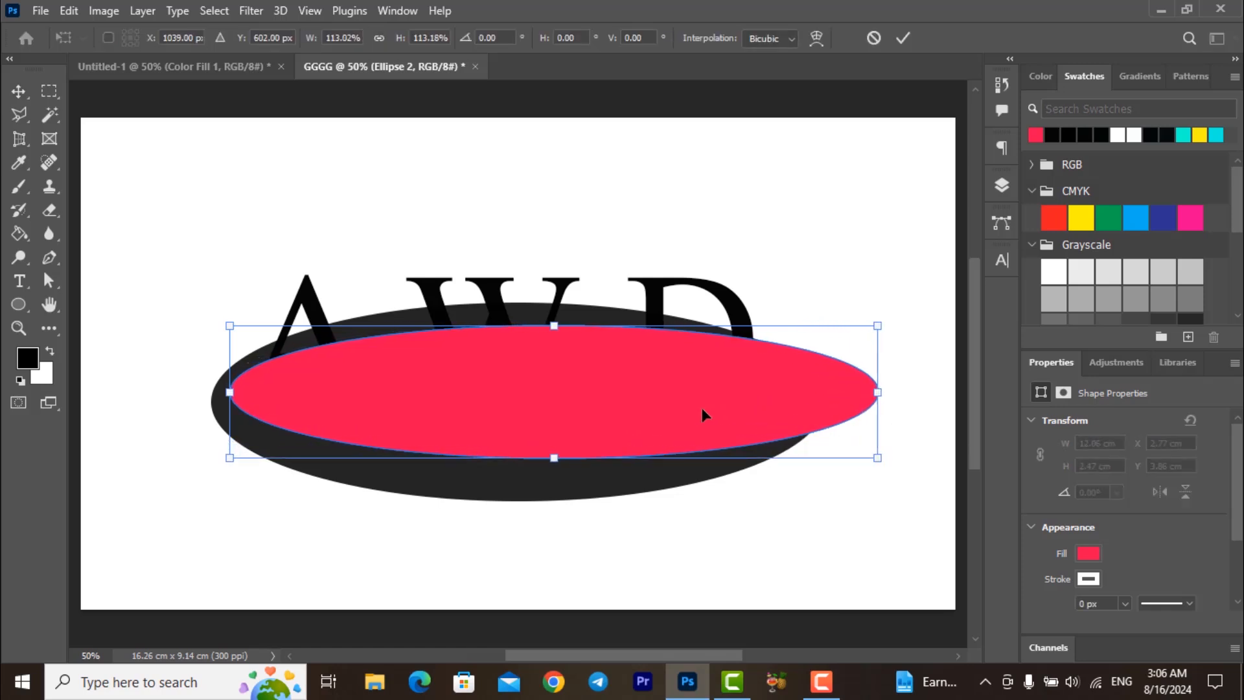
drag(568, 398, 538, 399)
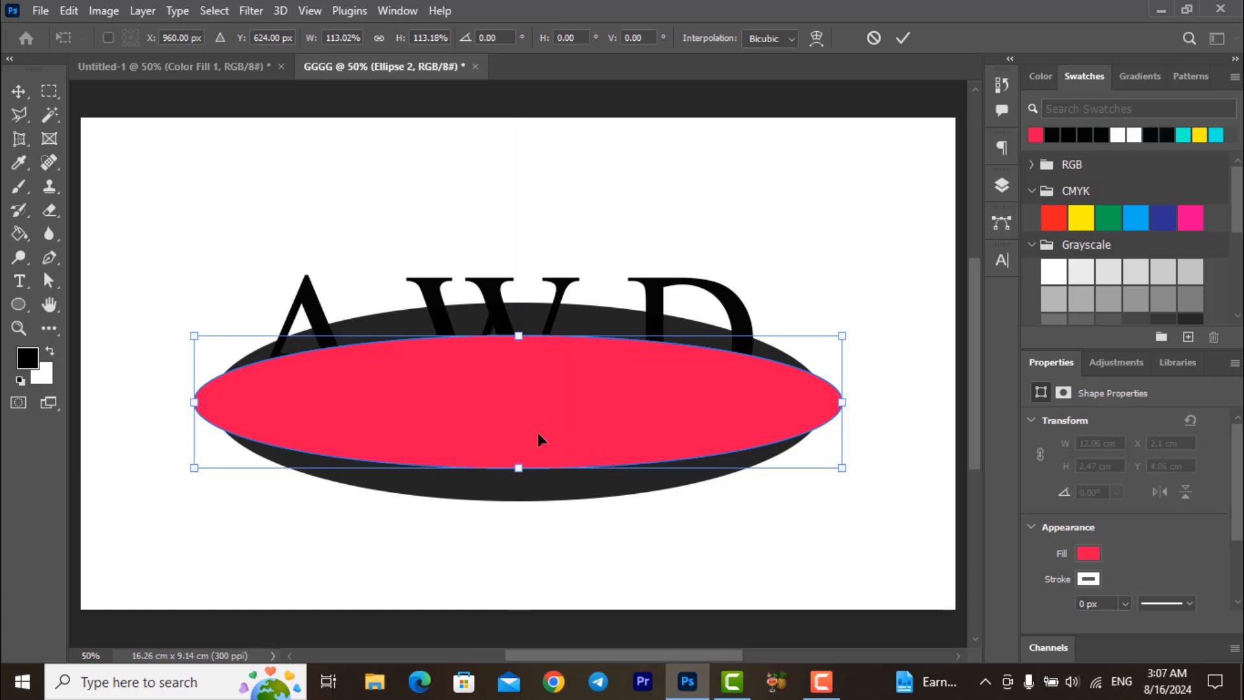
- Stretch the red ellipse's height to about 155% and raise it to about Y 642 px, leaving a thin black arc above it
drag(519, 467, 519, 518)
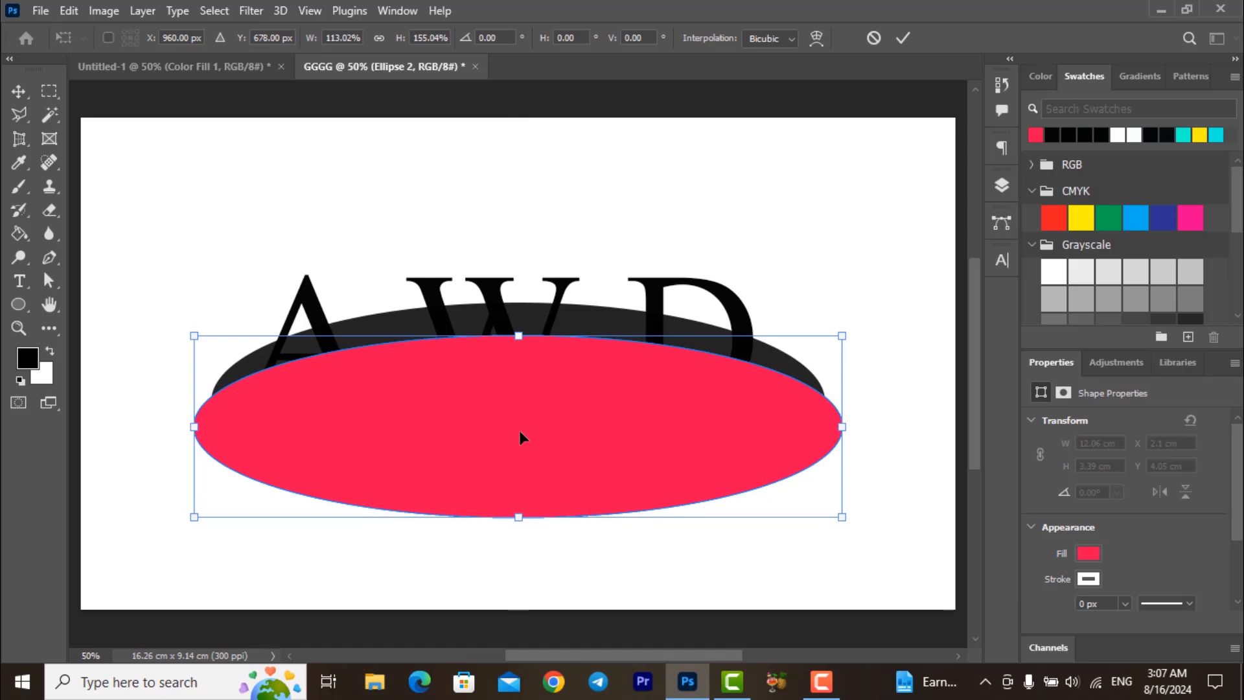
drag(520, 433, 516, 421)
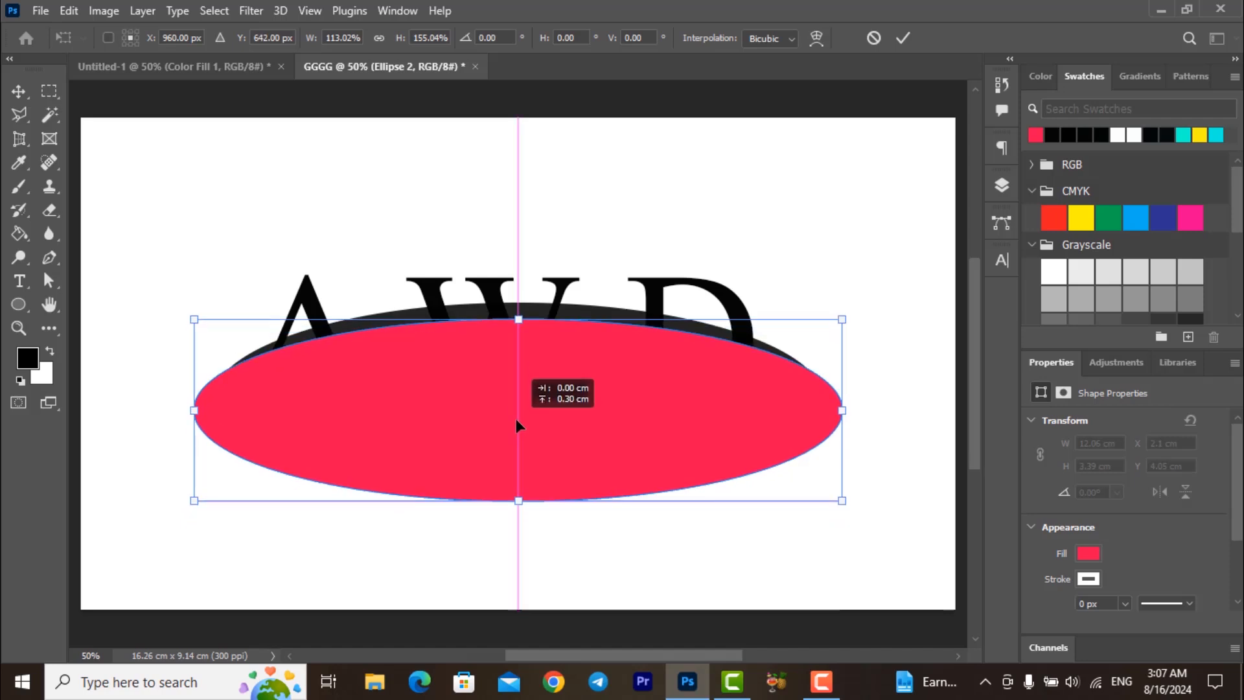
drag(516, 420, 517, 421)
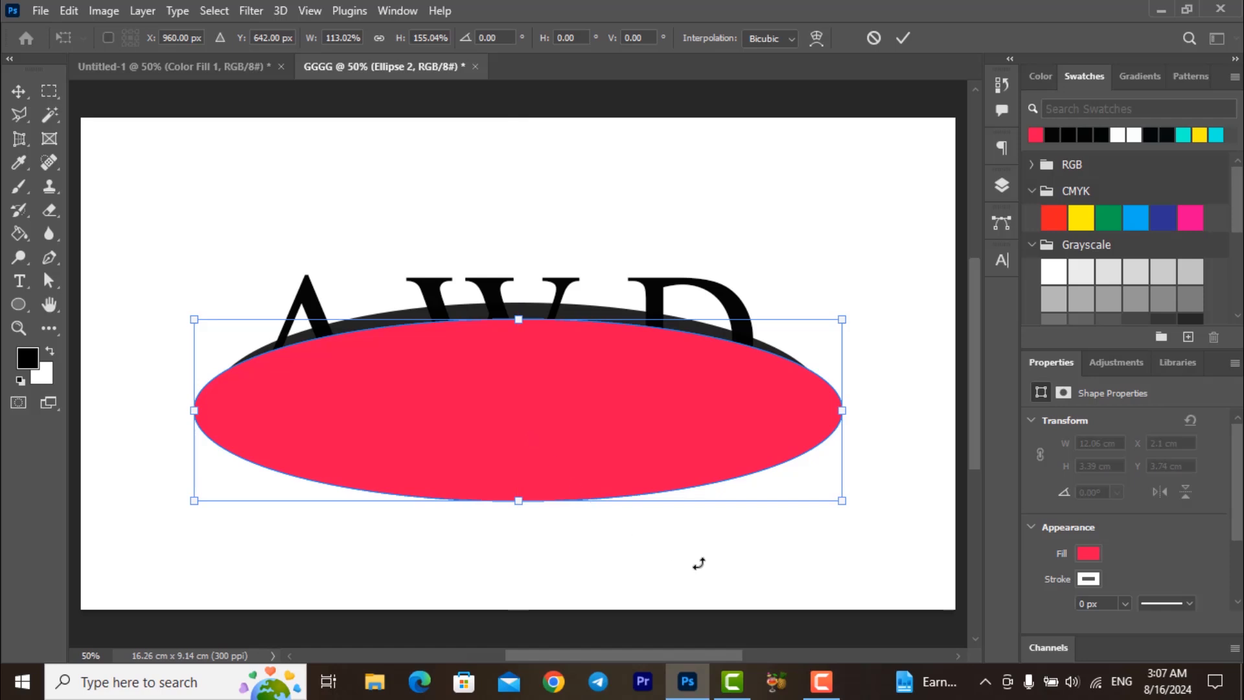
click(903, 39)
click(823, 266)
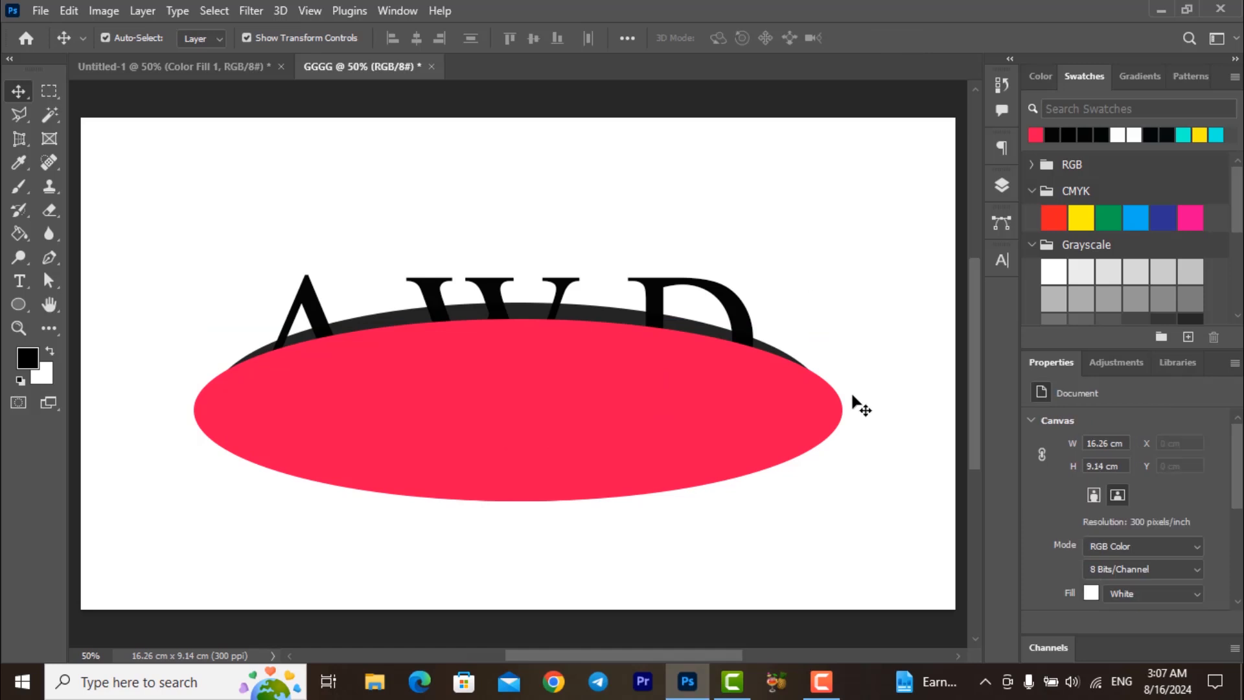
- Combine the Ellipse 1 and Ellipse 2 layers with Subtract Front Shape to leave a crescent swoosh
click(998, 189)
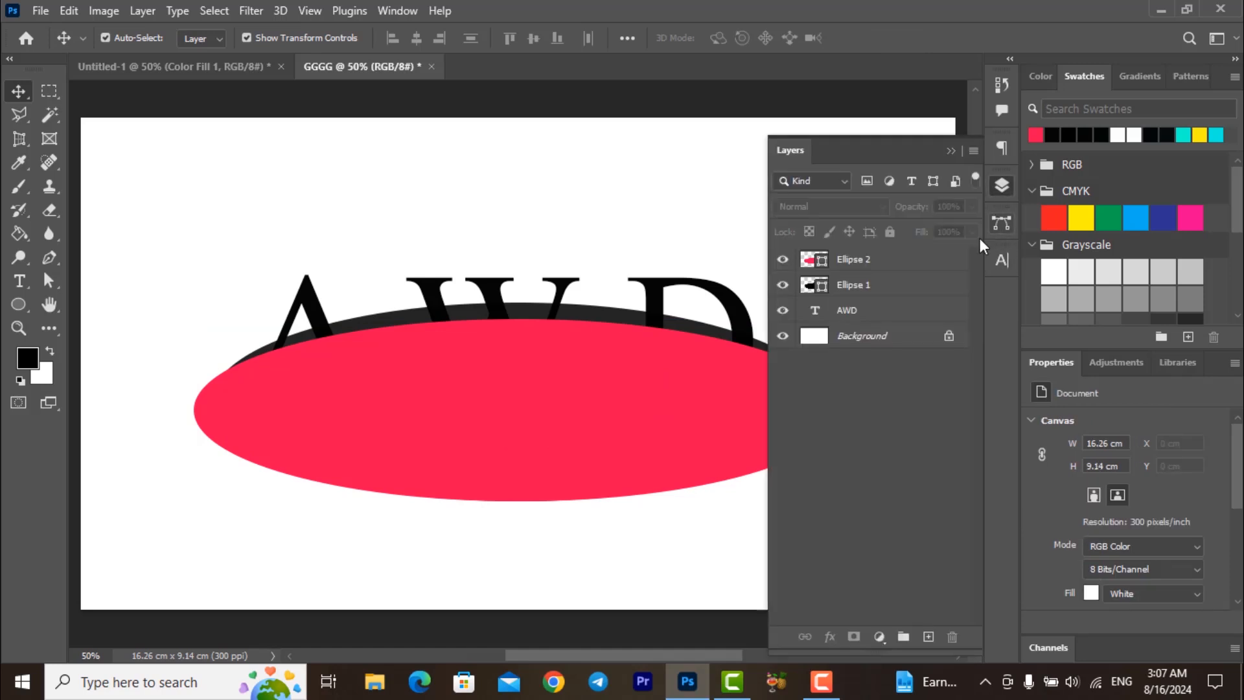
click(869, 295)
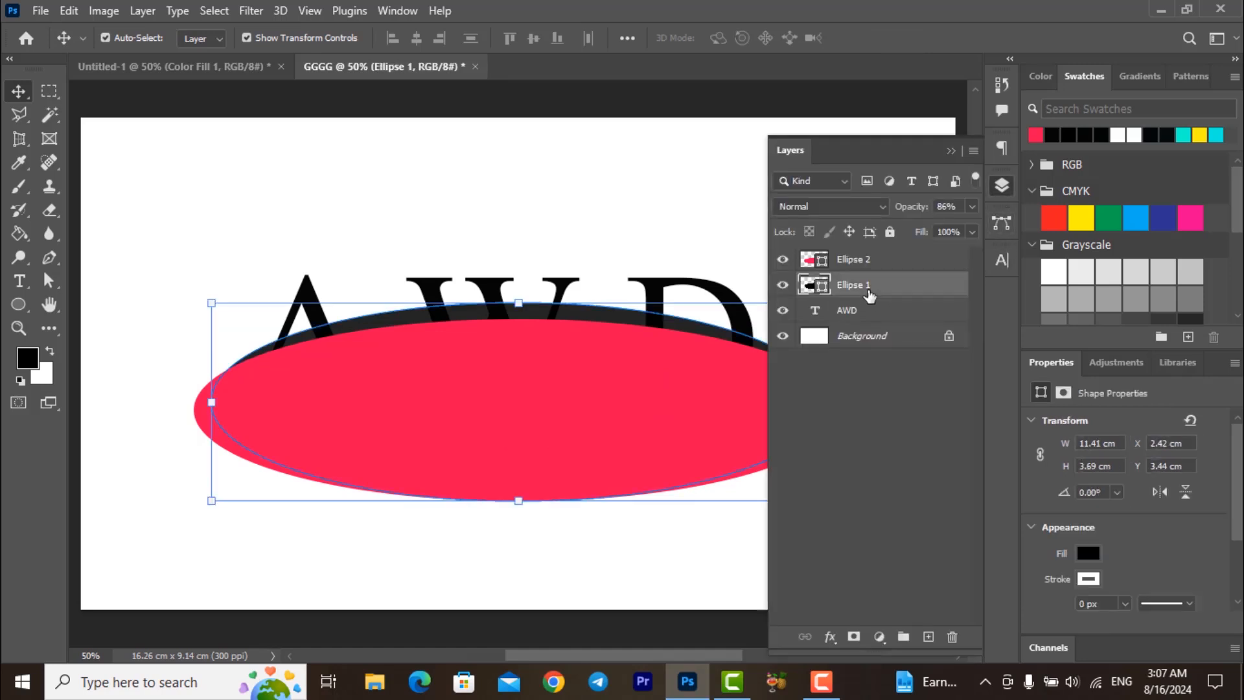
shift+click(877, 261)
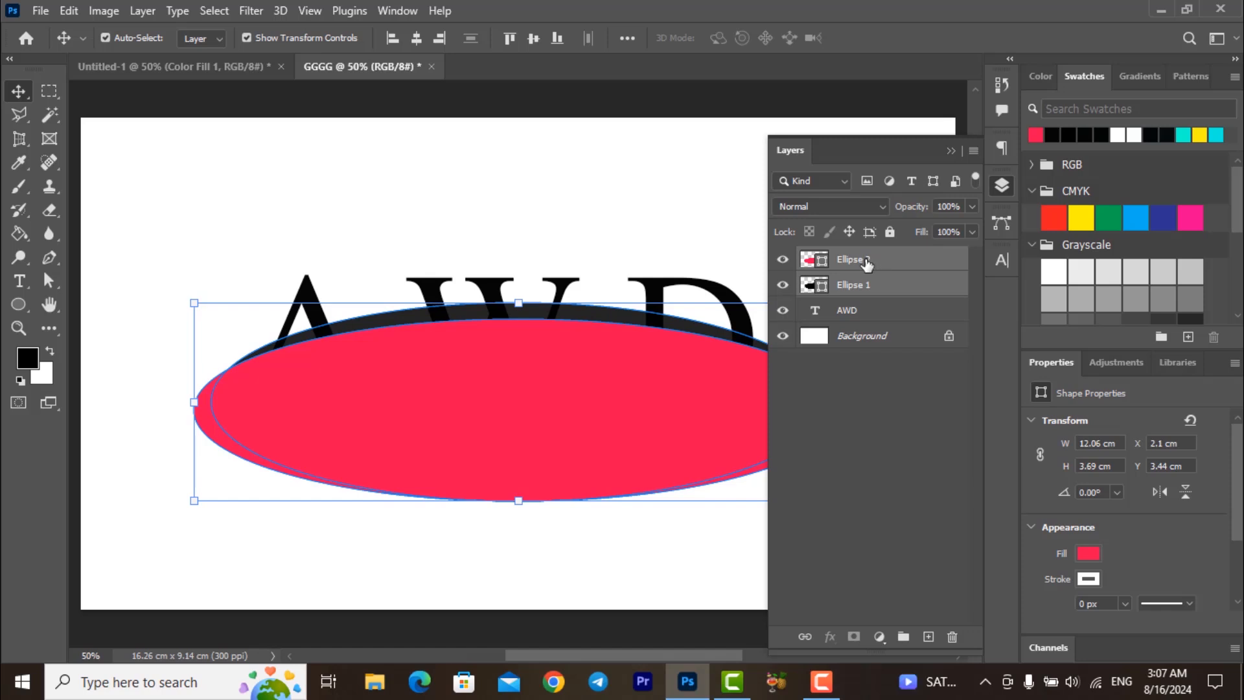
click(142, 11)
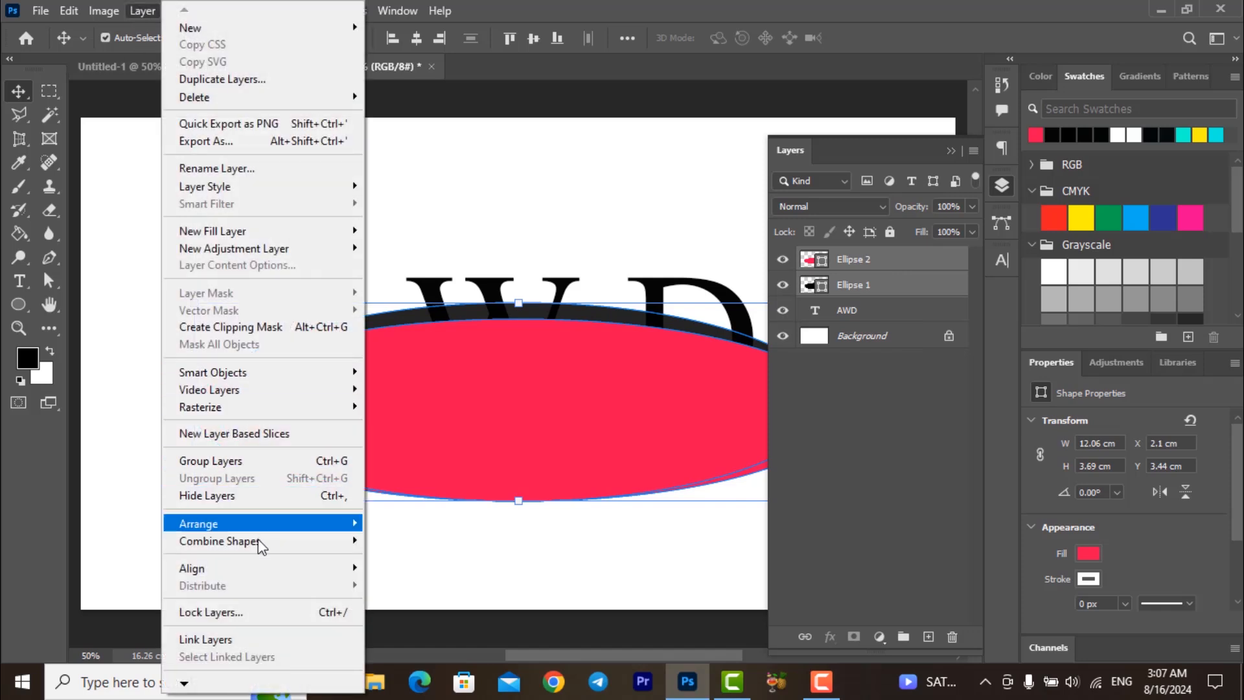
mouse_move(359, 551)
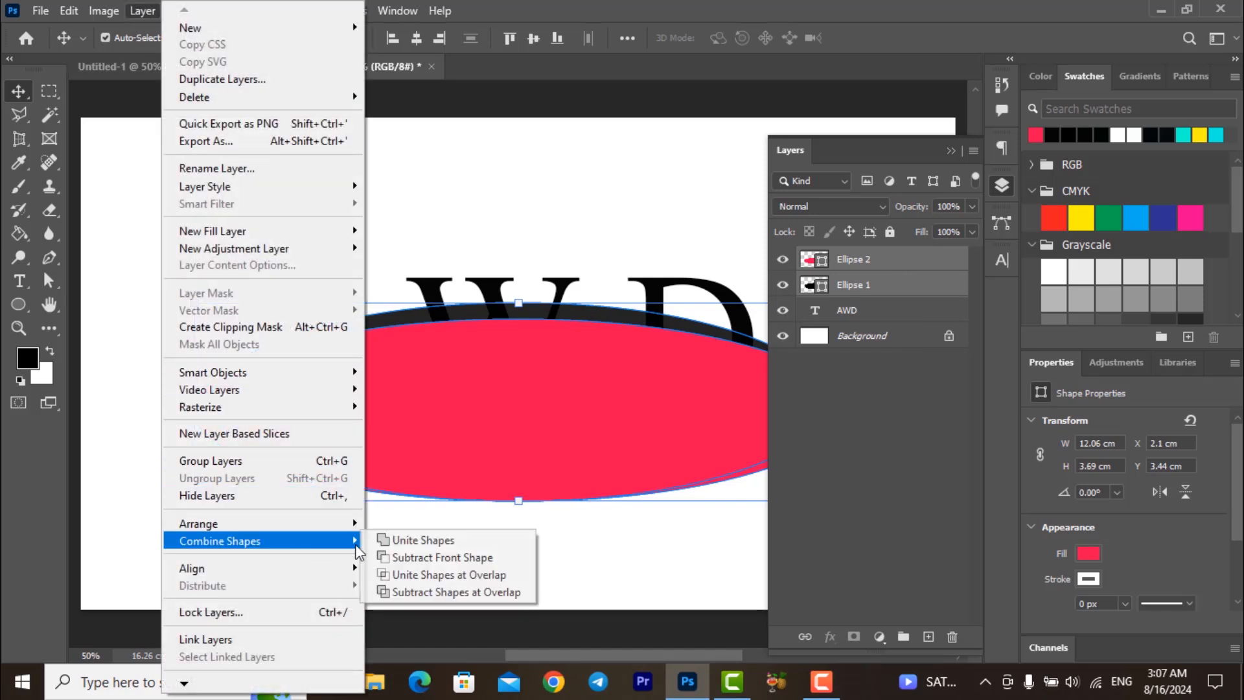
click(438, 558)
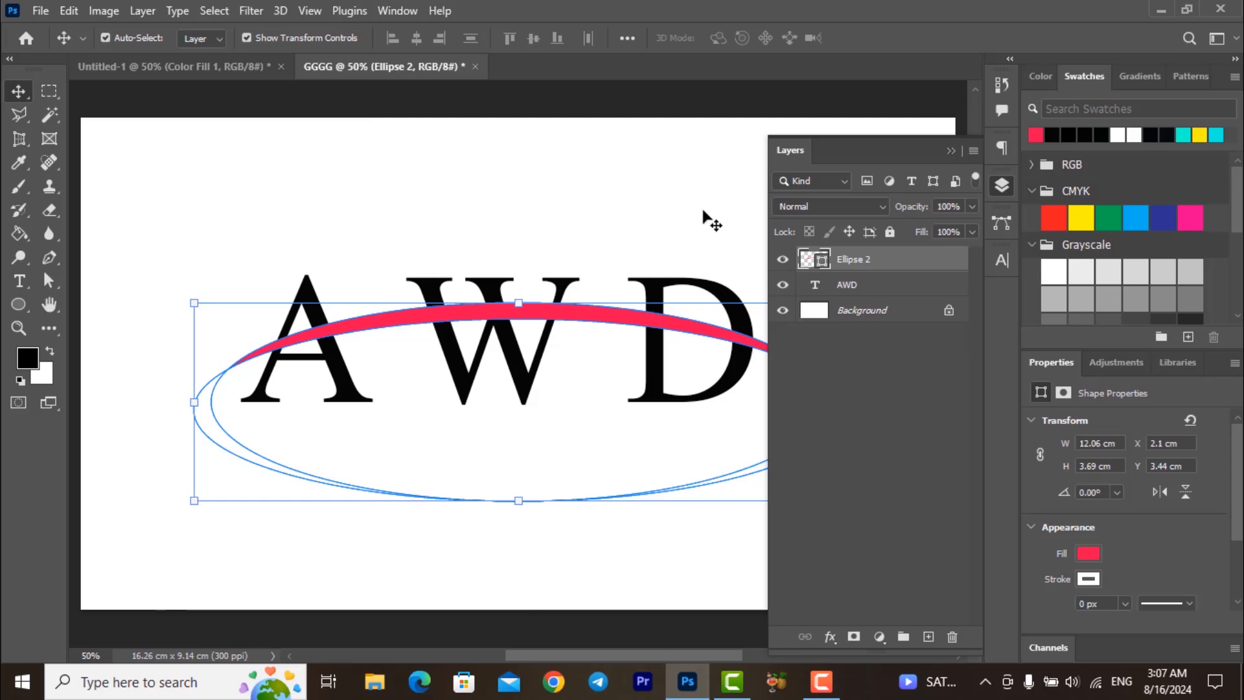
- Shift the red crescent slightly left and down across the letters, and the AWD text slightly left
click(1000, 189)
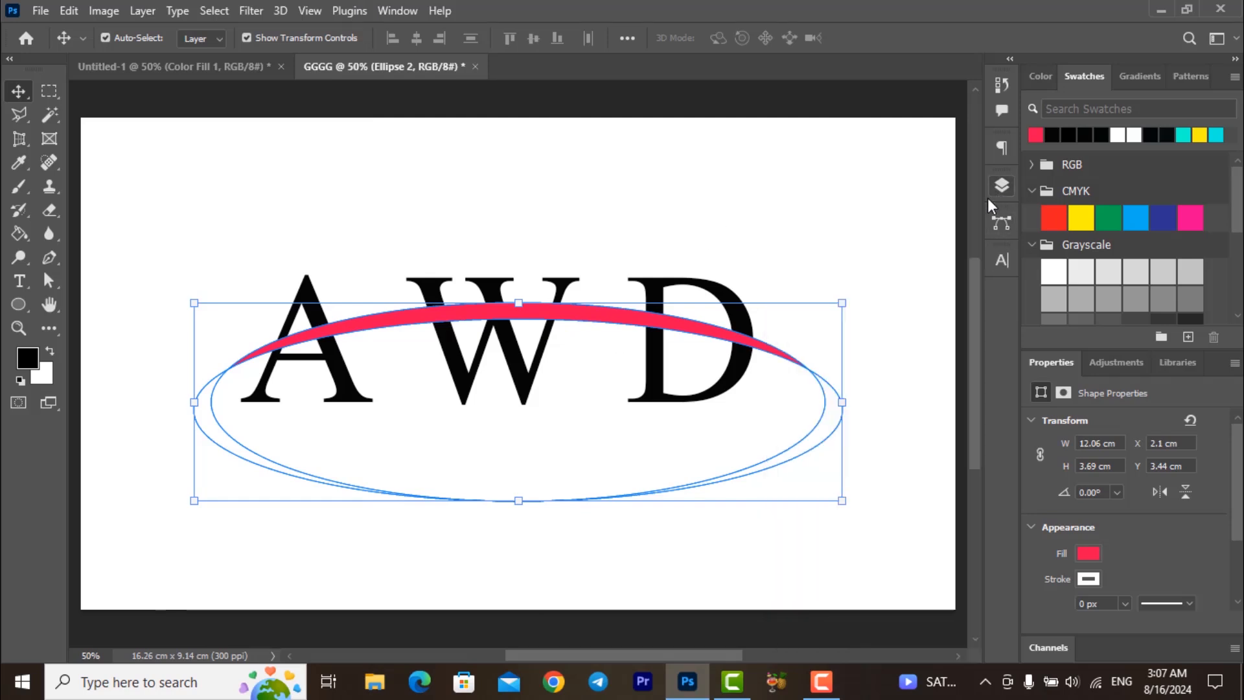
click(787, 387)
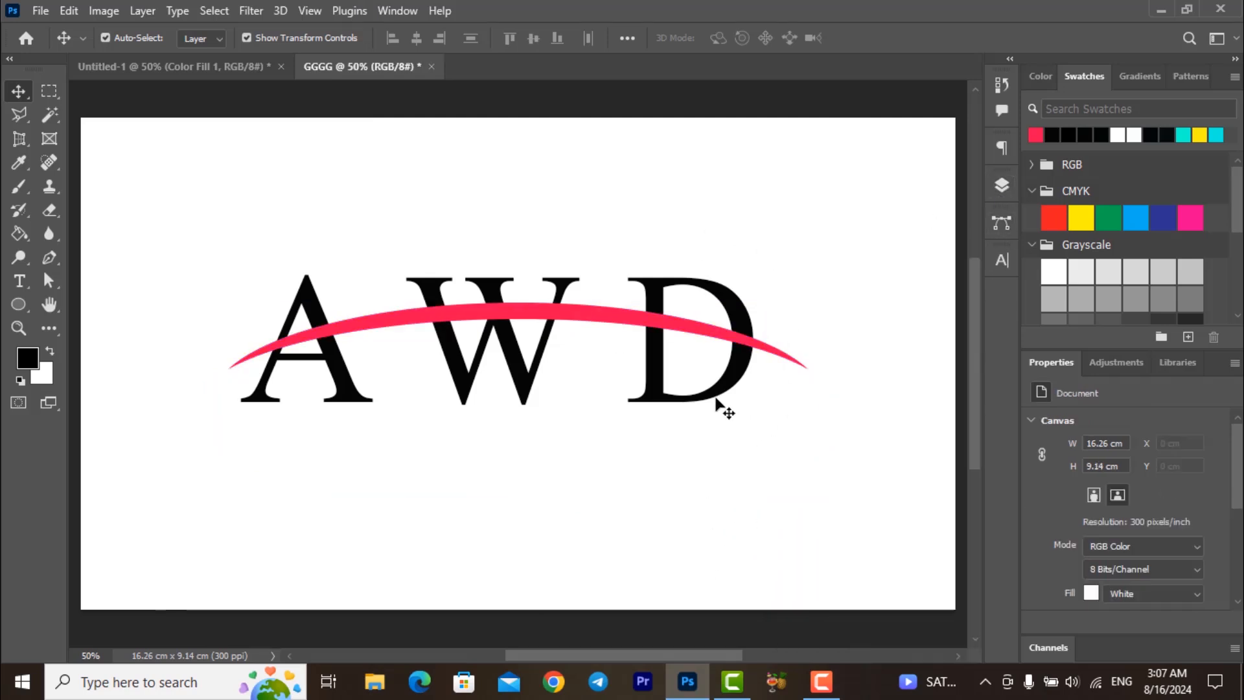
click(627, 320)
click(850, 375)
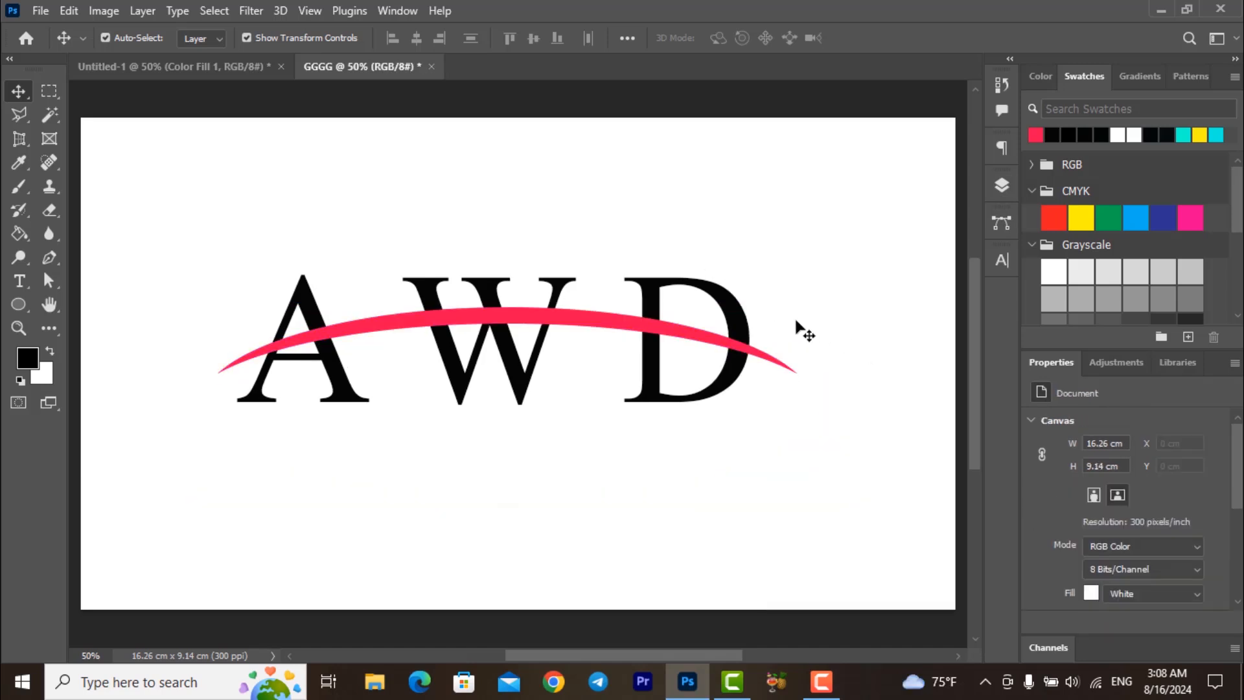
- Duplicate the red crescent just below the original and nudge the copy up until it overlaps the original's lower edge
click(654, 322)
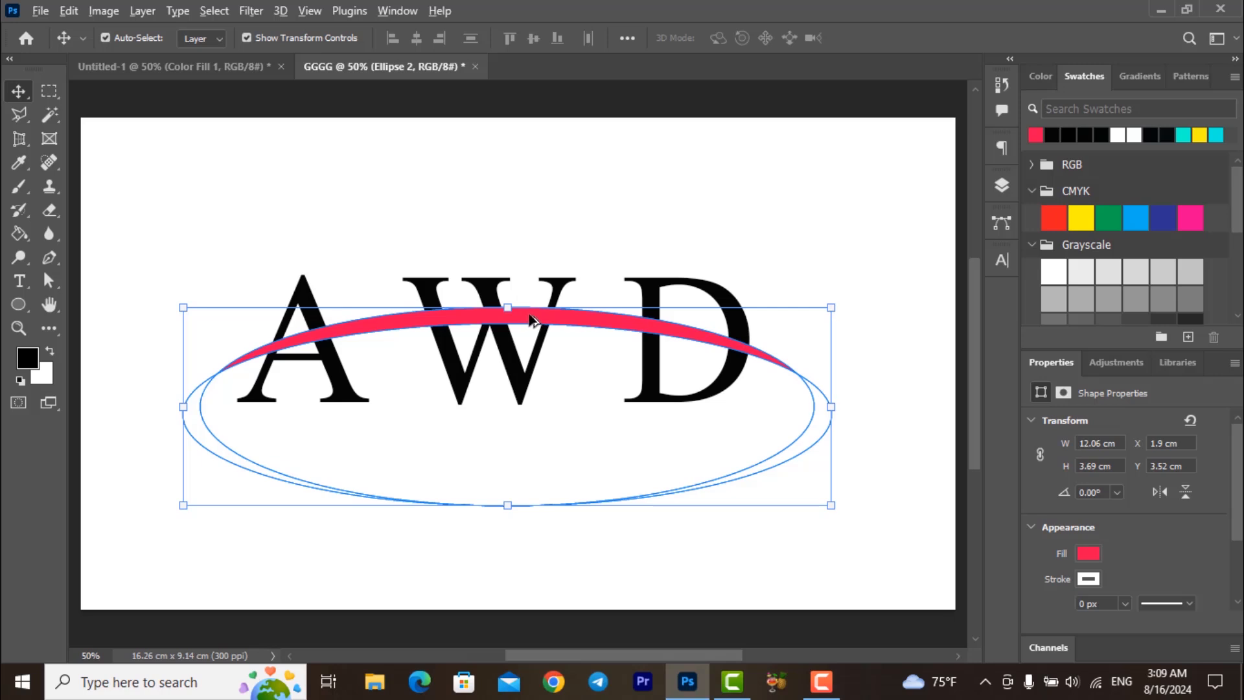
mouse_move(529, 315)
mouse_down()
mouse_move(530, 340)
mouse_move(532, 329)
mouse_up()
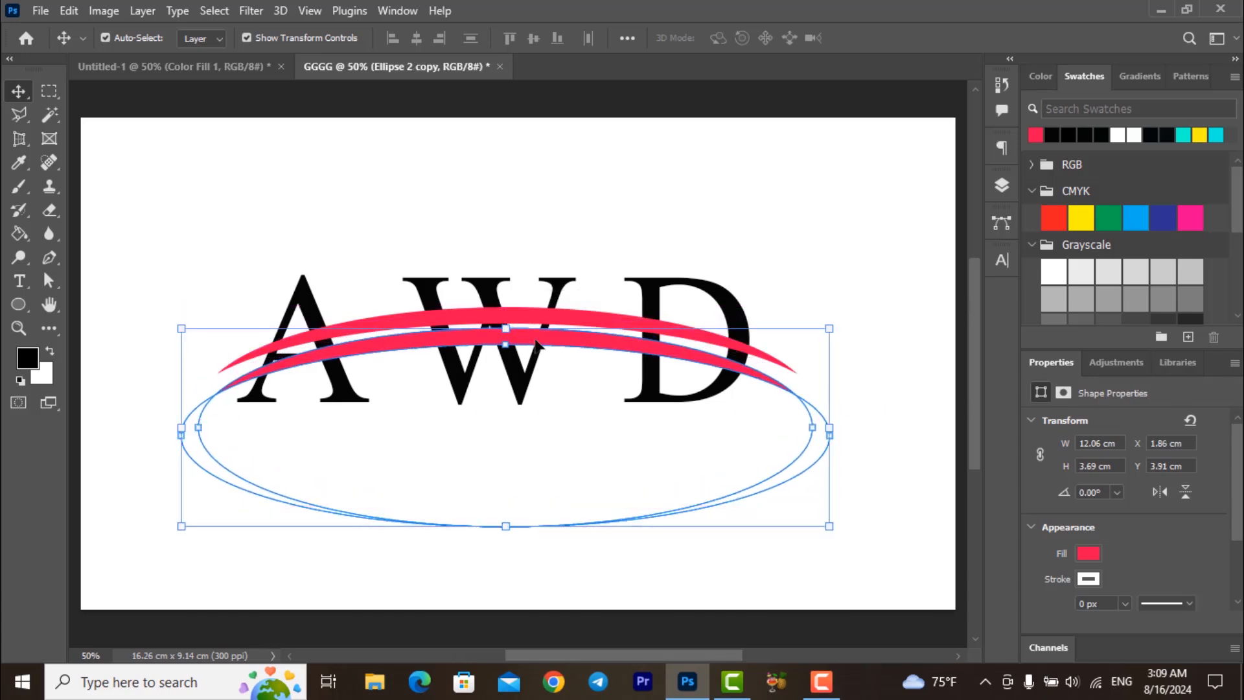
key(Up)
key(Up)
key(Up)
key(Up)
key(Up)
key(Up)
key(Up)
key(Up)
key(Up)
key(Up)
key(Up)
key(Up)
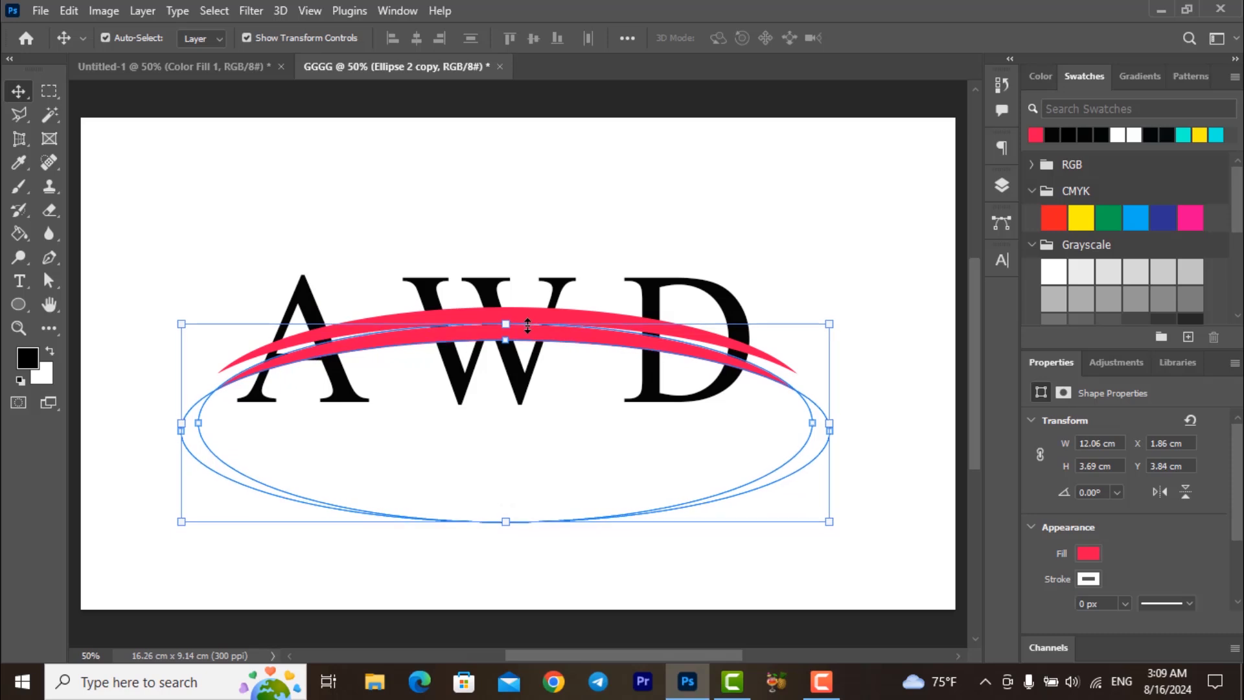
key(Up)
key(Up)
key(Up)
key(Up)
key(Up)
key(Up)
key(Up)
key(Up)
key(Up)
key(Up)
key(Up)
key(Up)
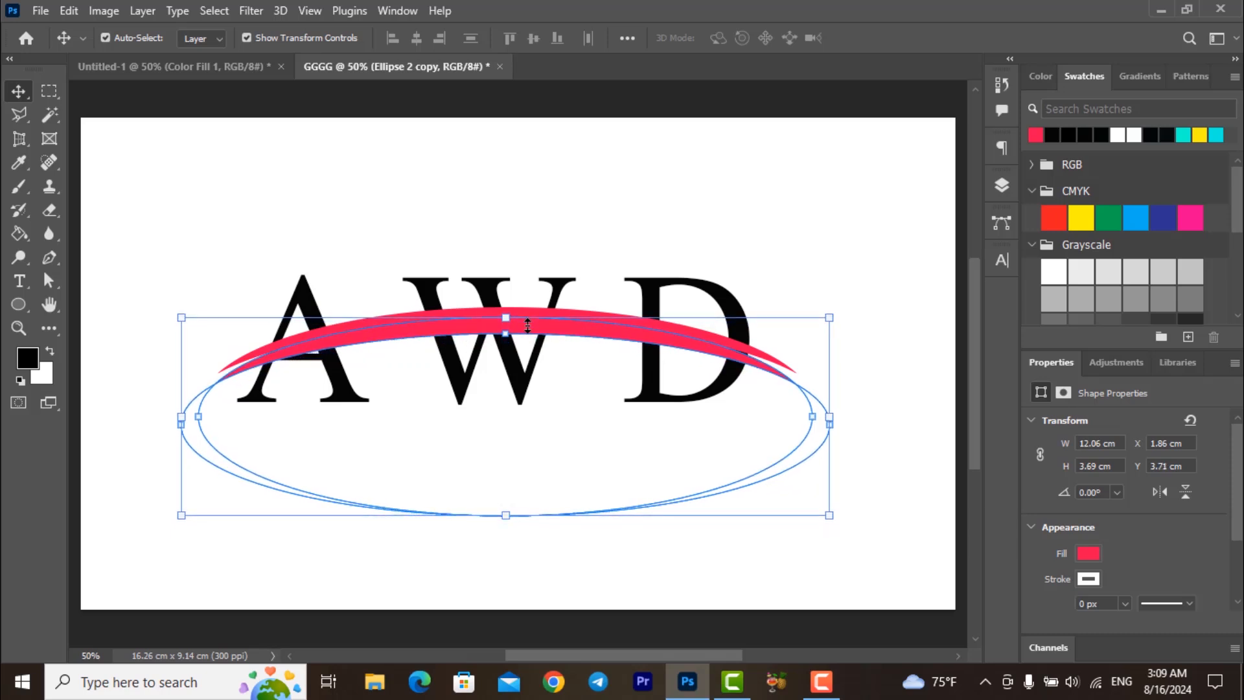
key(Up)
key(Up)
- Set the foreground color to black for the Paint Bucket and rasterize the Ellipse 2 copy shape layer
click(1001, 186)
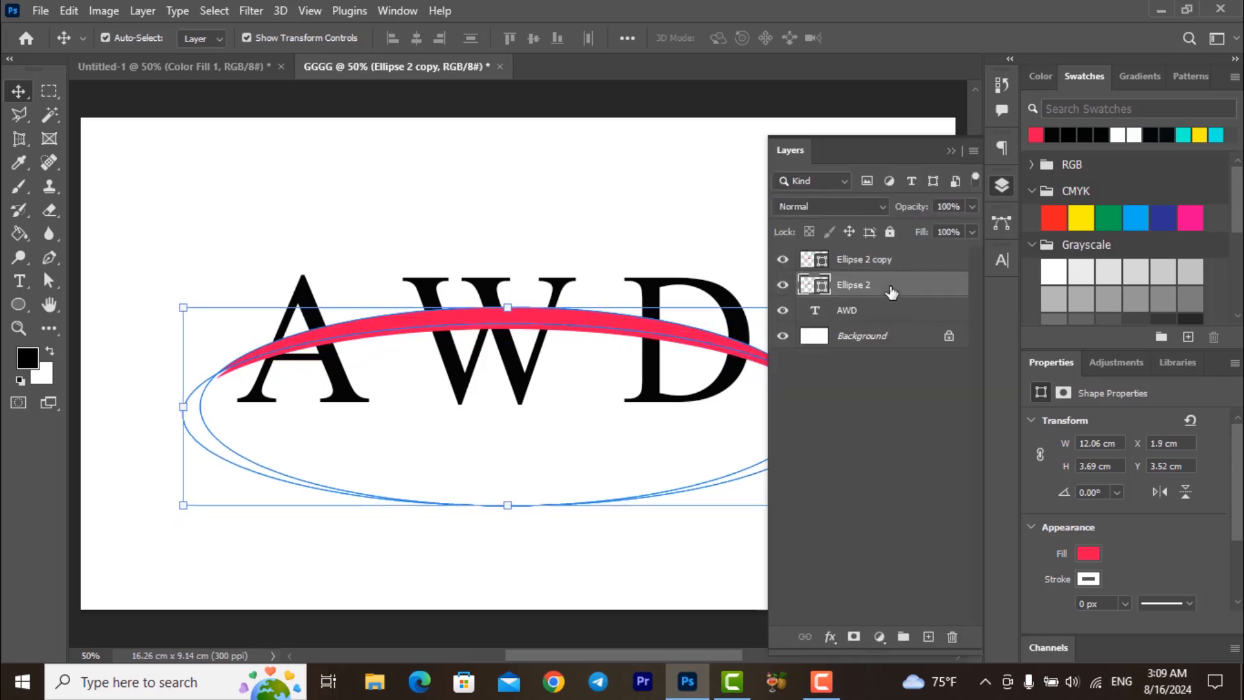
click(892, 293)
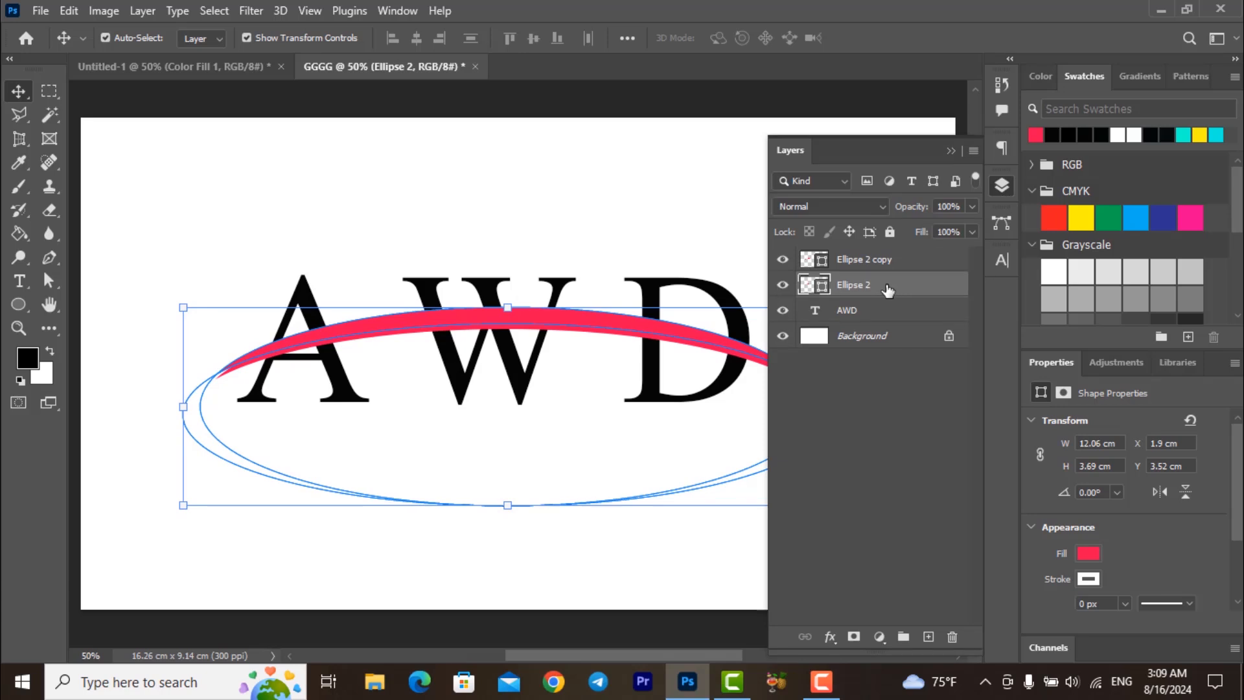
click(21, 234)
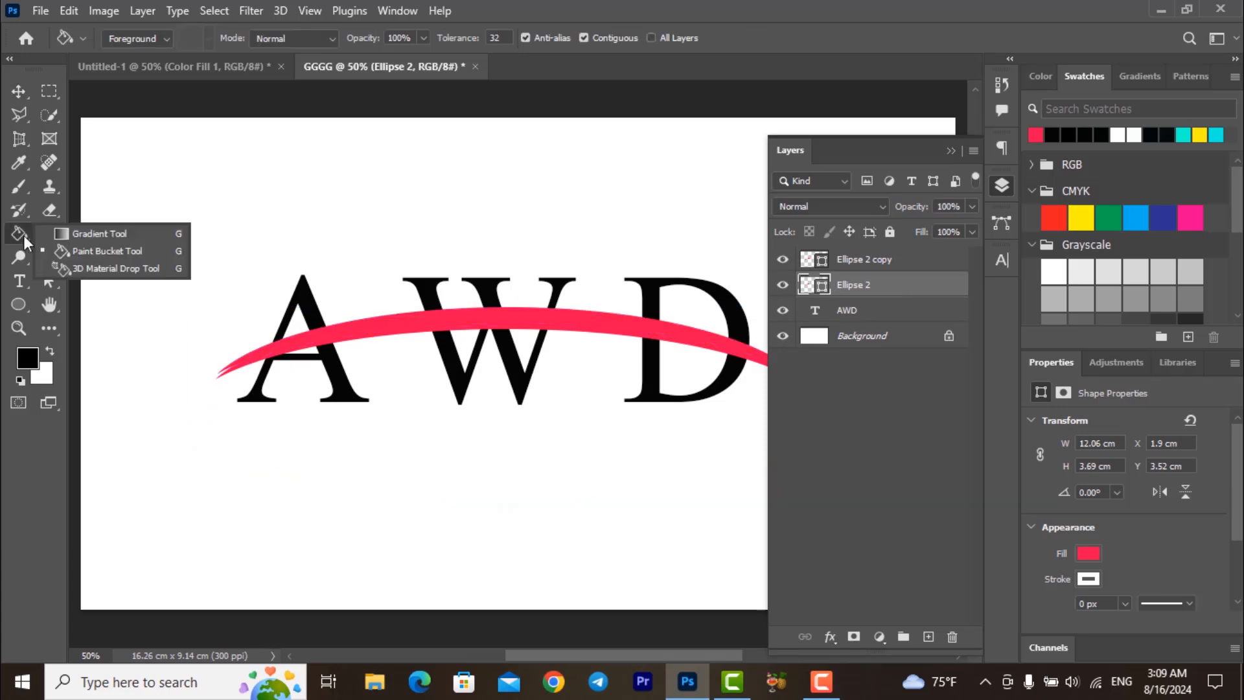
click(139, 253)
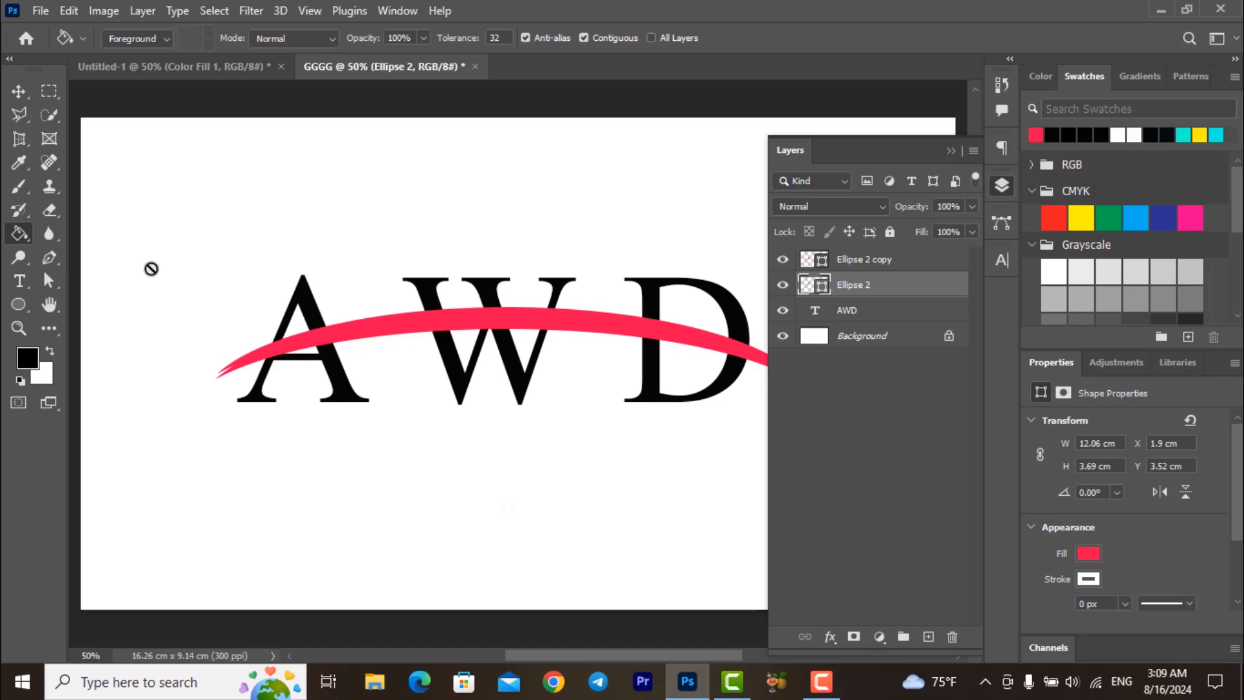
click(884, 265)
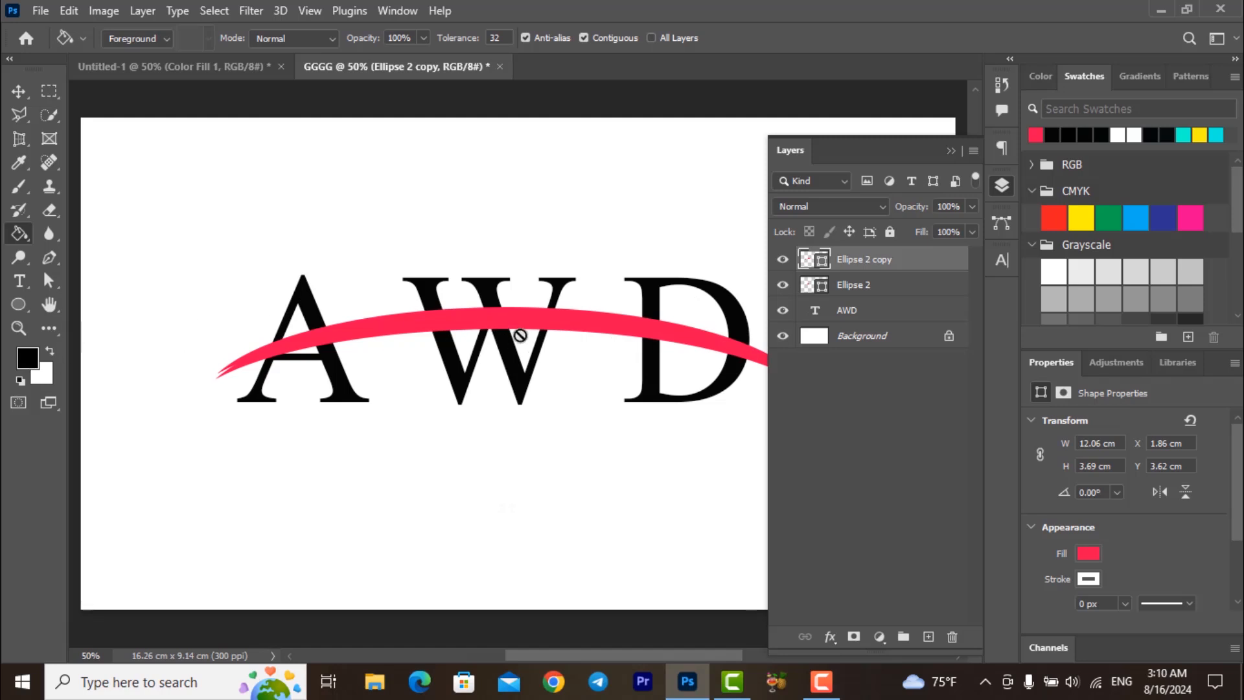
click(28, 359)
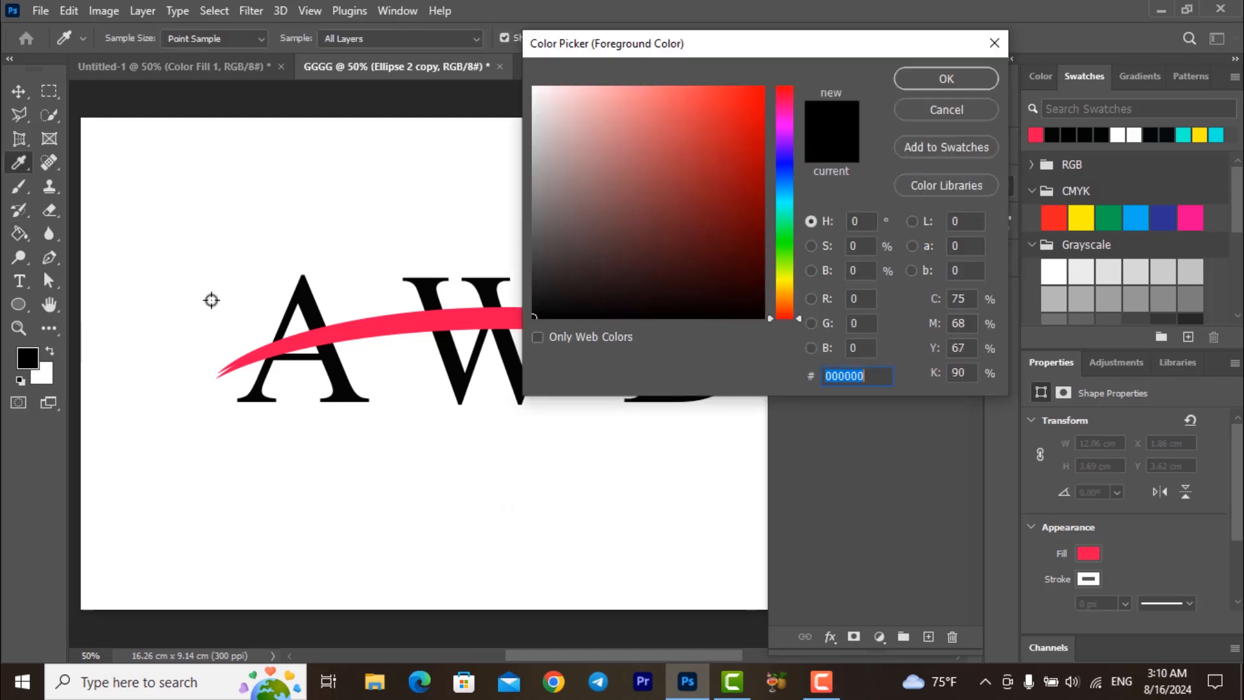
drag(637, 317, 732, 313)
click(951, 74)
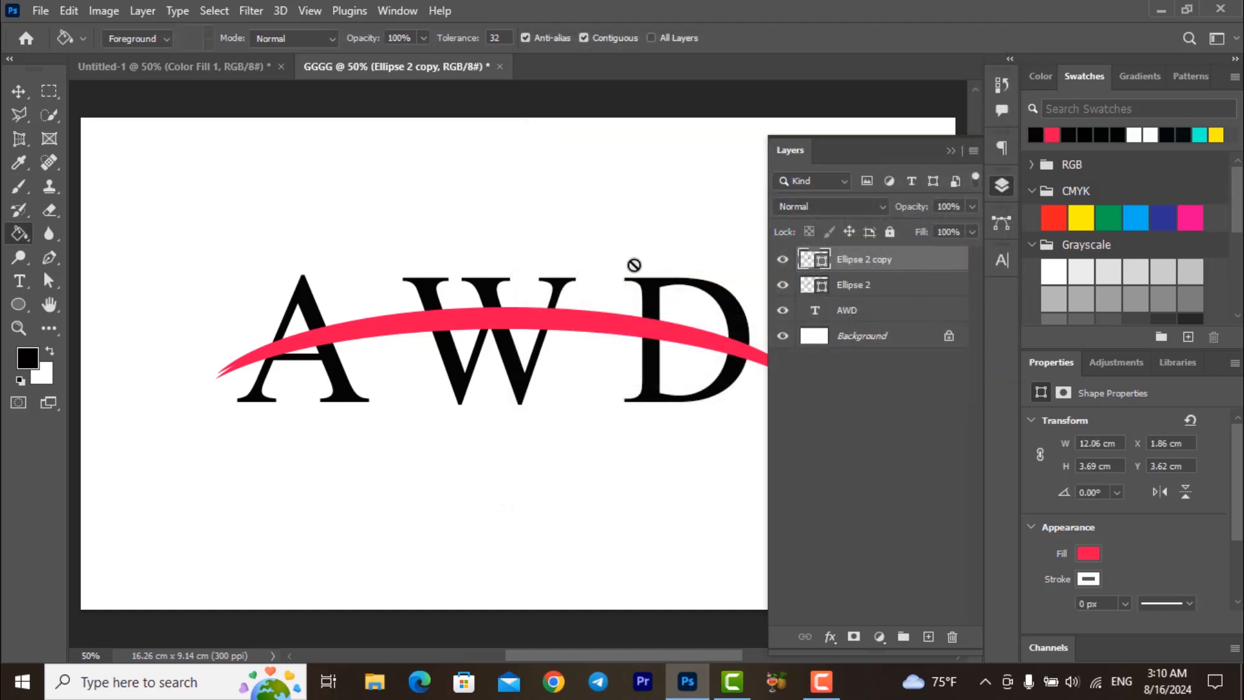
click(598, 327)
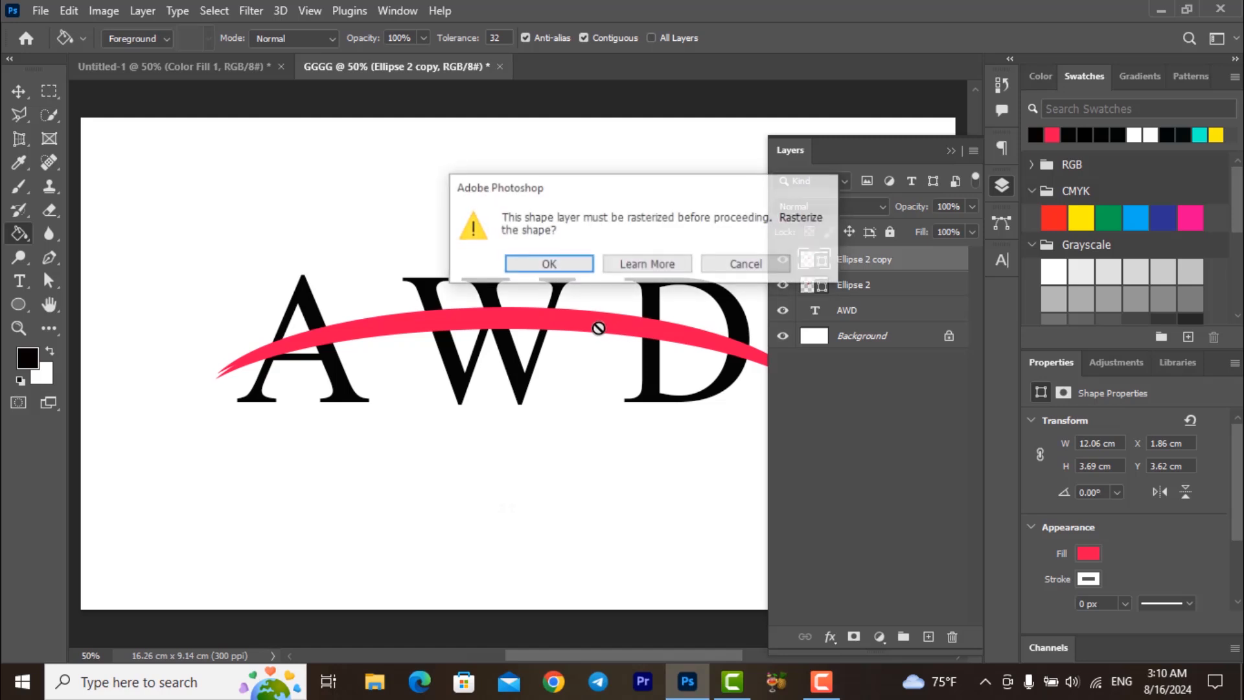
click(549, 264)
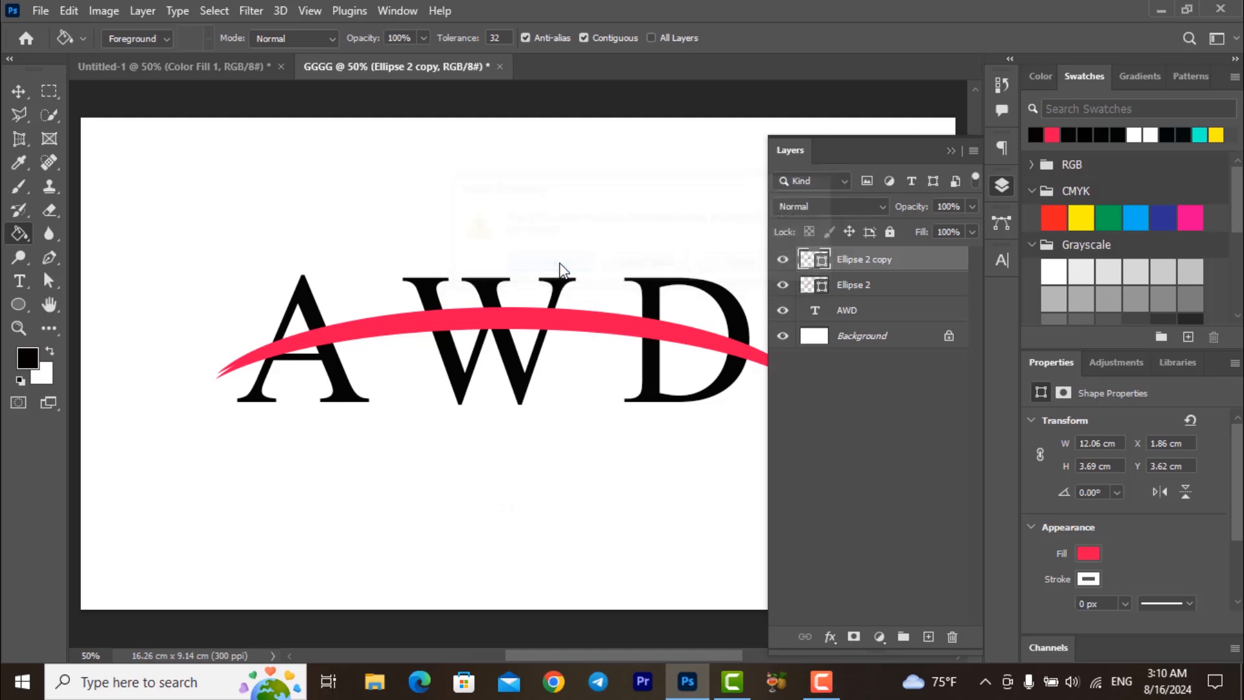
- Fill the rasterized lower crescent on the Ellipse 2 copy layer with black
right_click(897, 266)
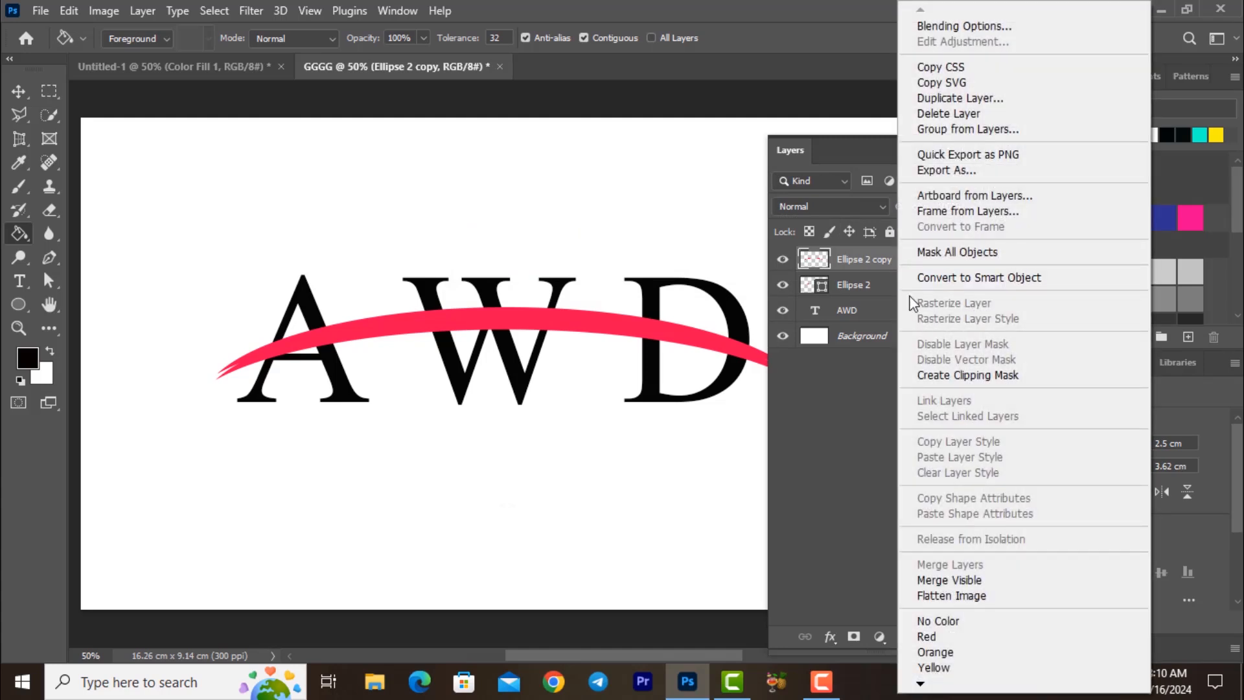
click(857, 256)
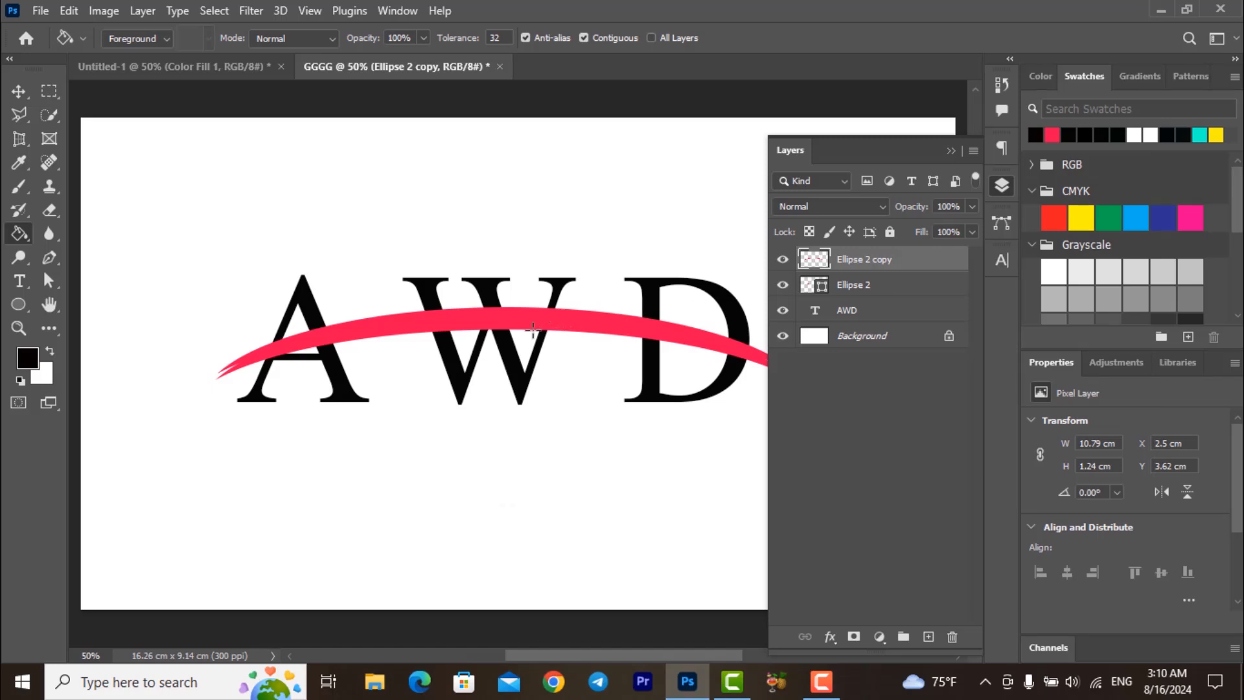
click(571, 325)
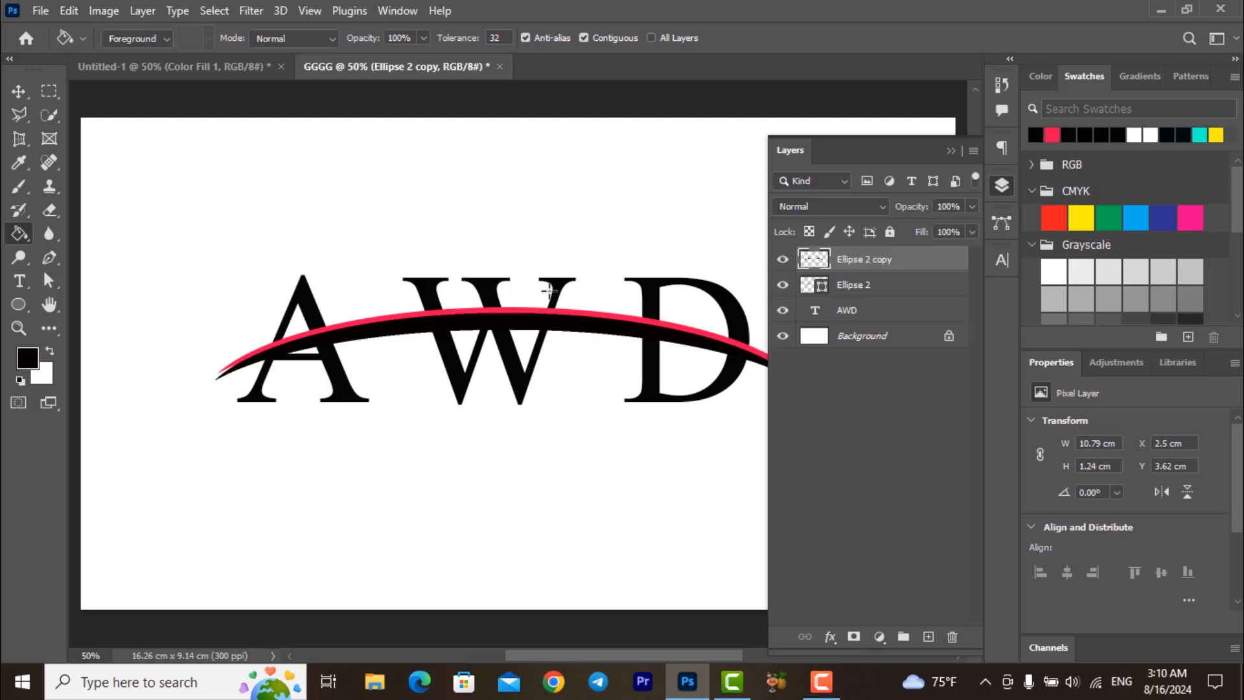
- Move the Ellipse 2 copy layer beneath Ellipse 2 so the red crescent sits in front of the black one
click(17, 91)
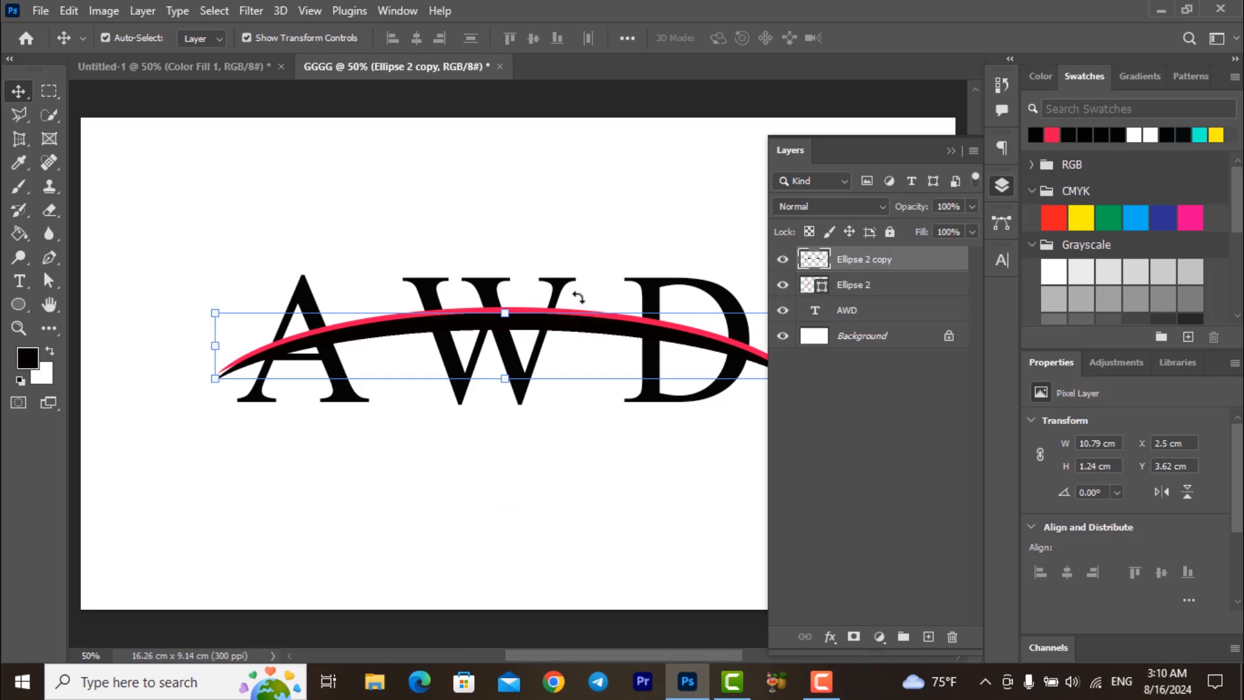
click(853, 292)
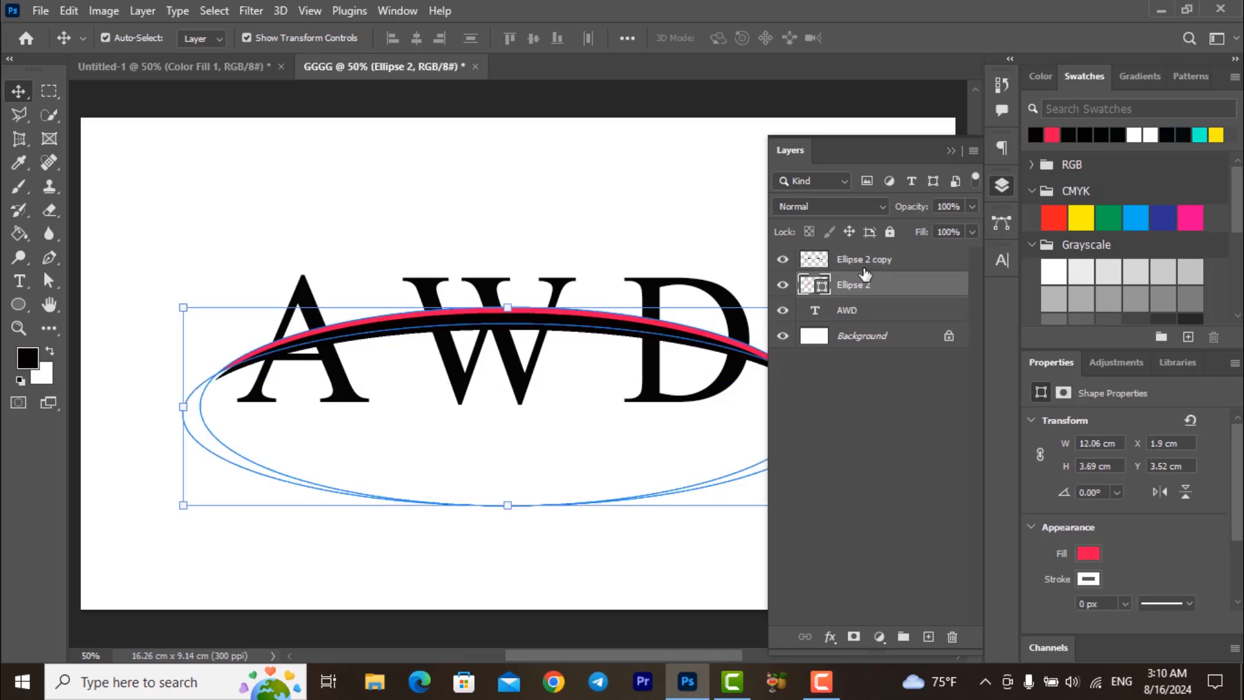
drag(869, 264, 870, 295)
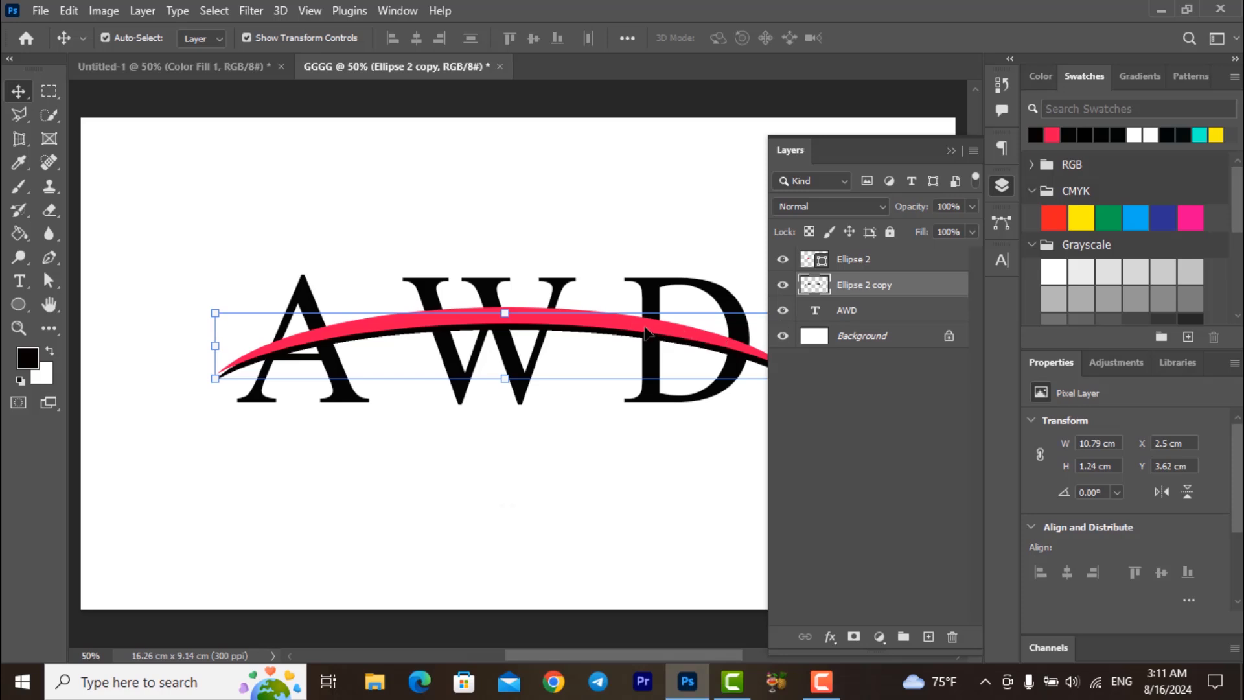
click(862, 264)
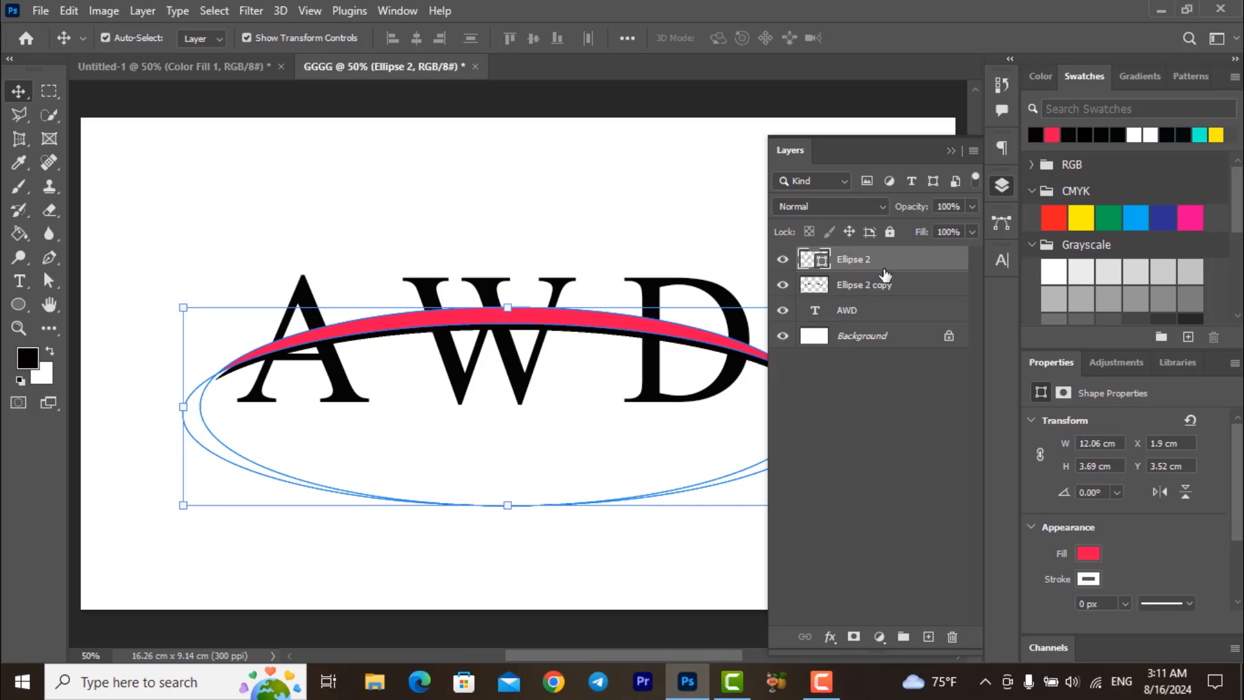
click(627, 235)
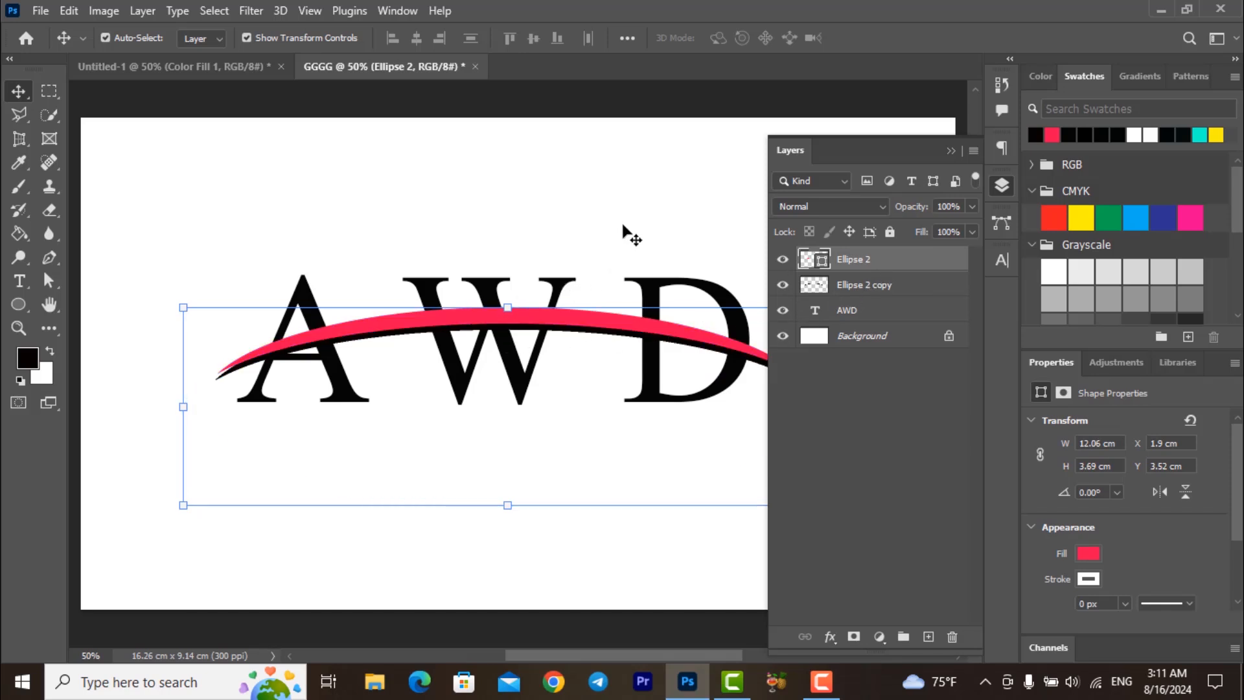
- Select the whole red crescent on the Ellipse 2 layer with the Quick Selection tool
click(549, 321)
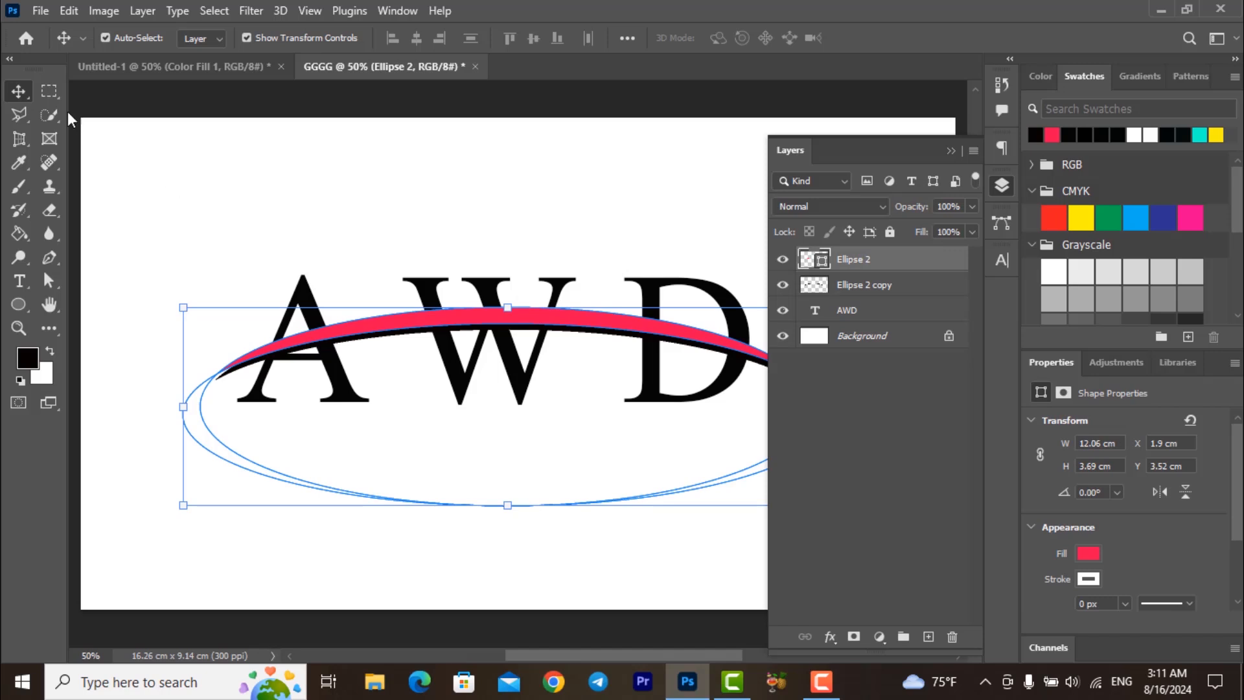
click(49, 117)
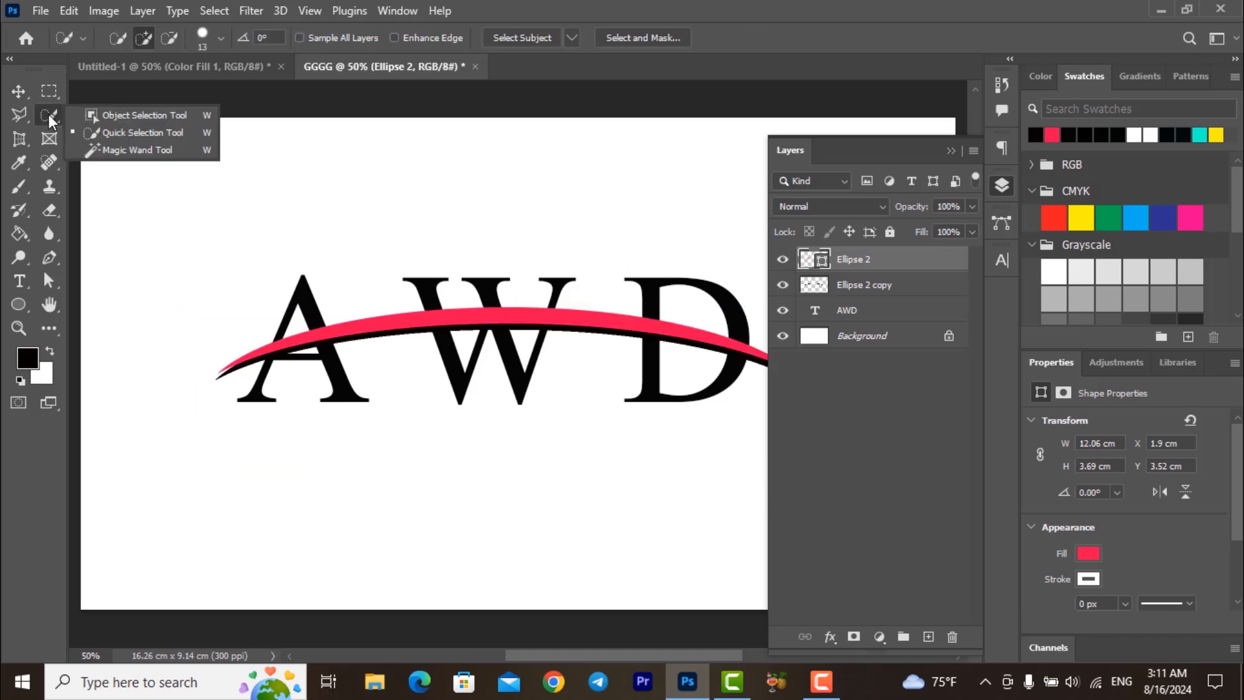
click(154, 134)
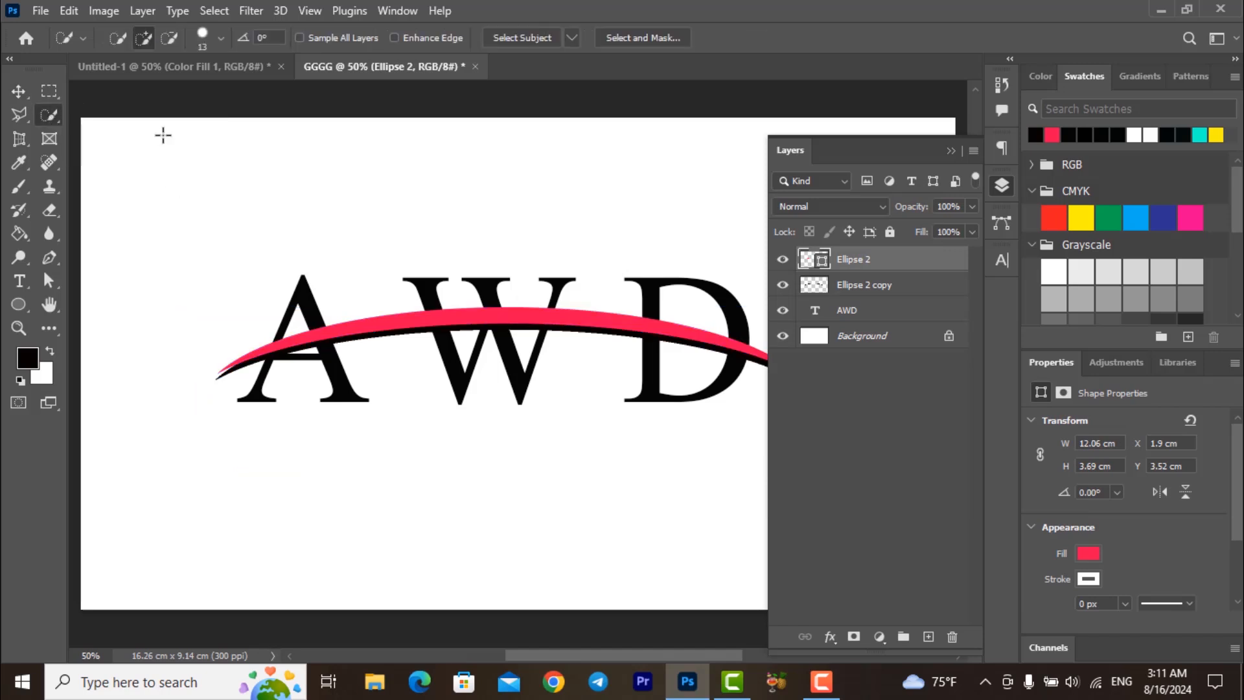
click(522, 321)
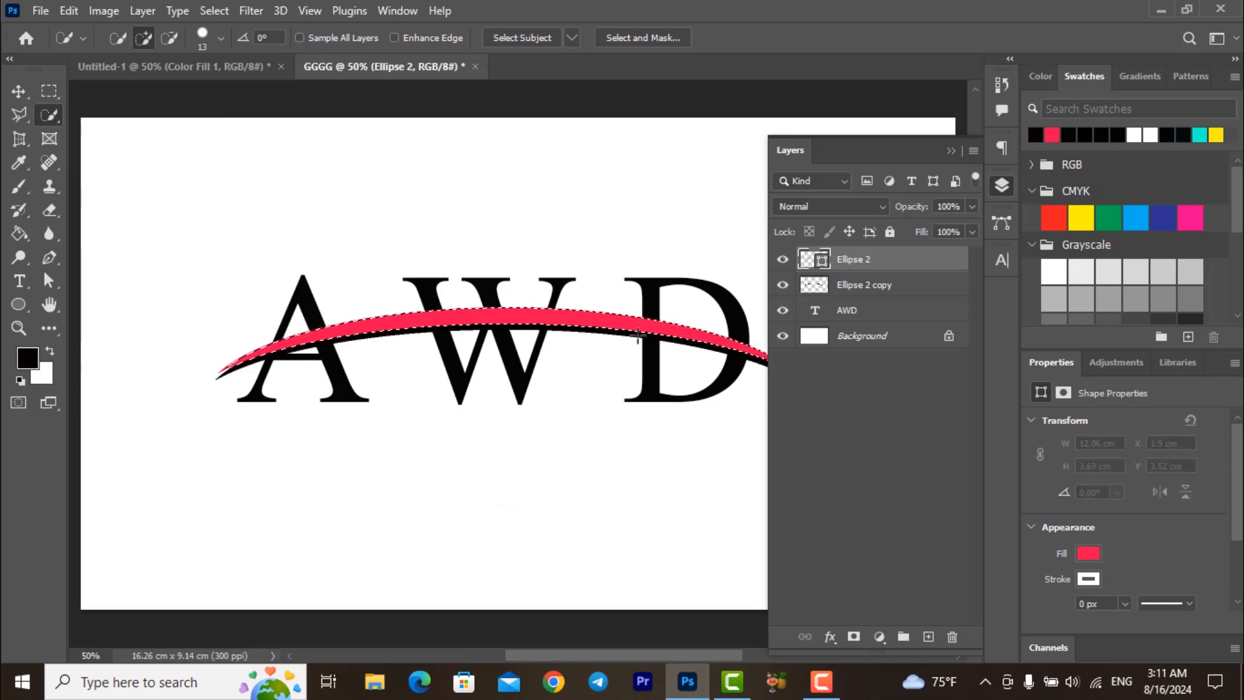
click(1002, 186)
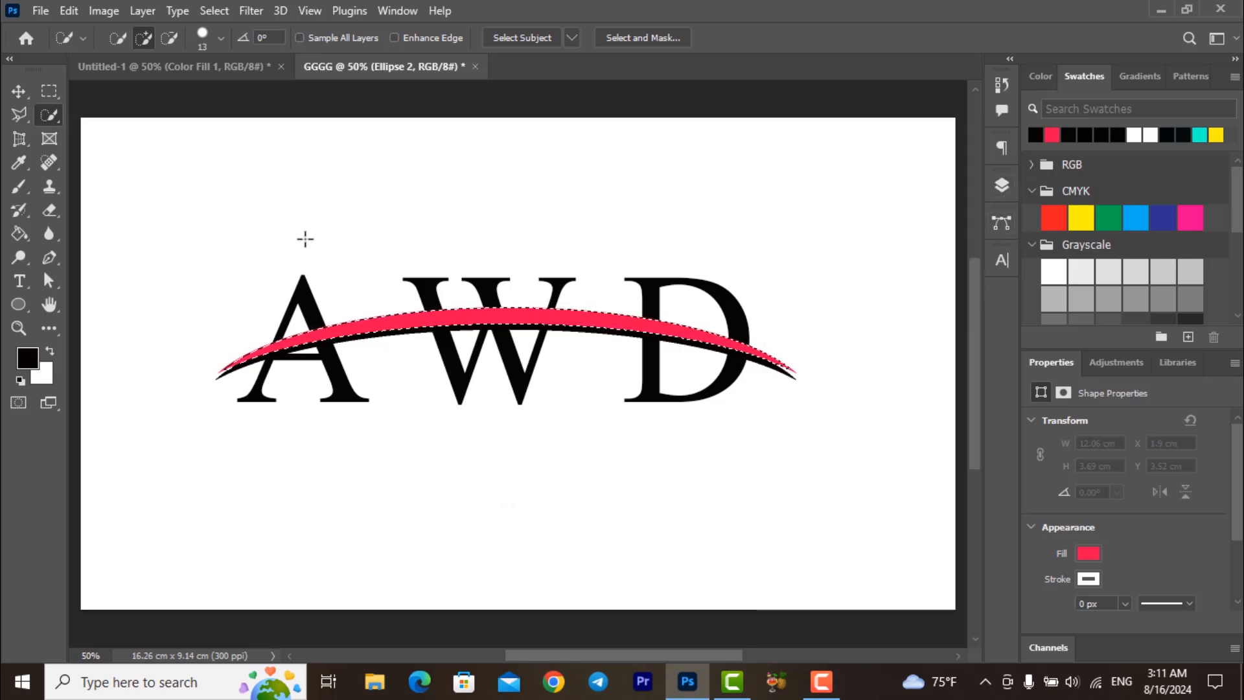
- Rasterize the AWD text layer, delete the crescent-shaped selection from its letters and deselect
key(F7)
key(v)
click(871, 313)
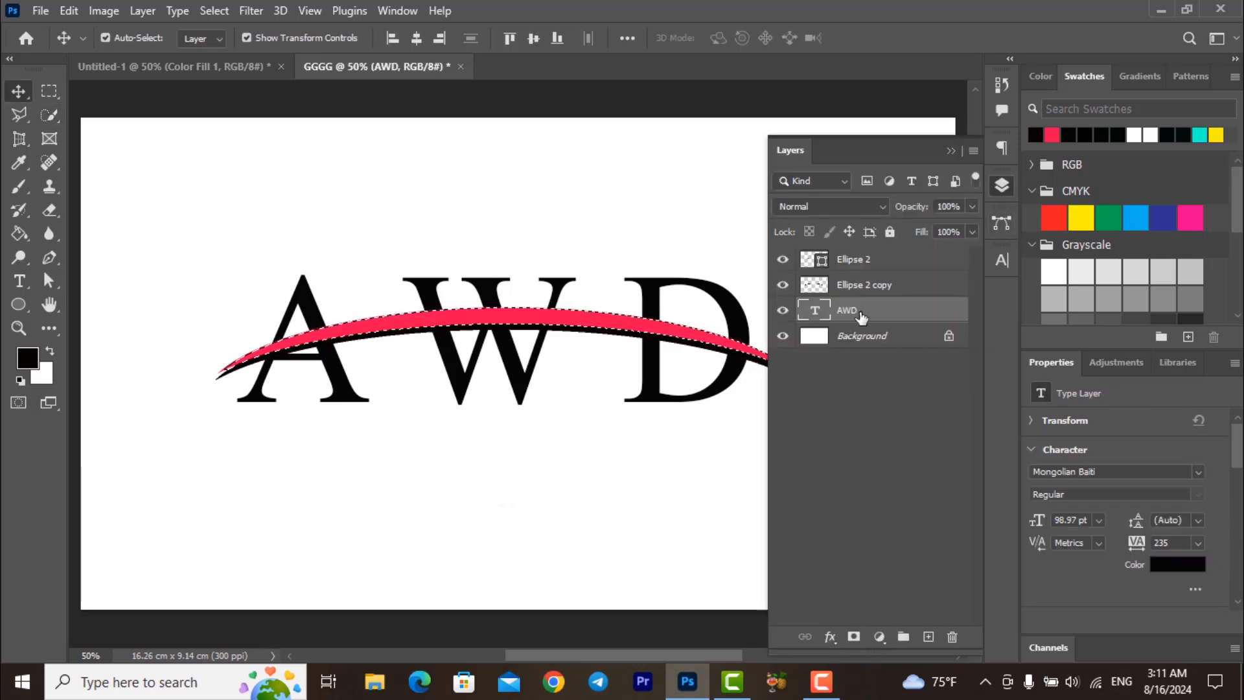
right_click(861, 315)
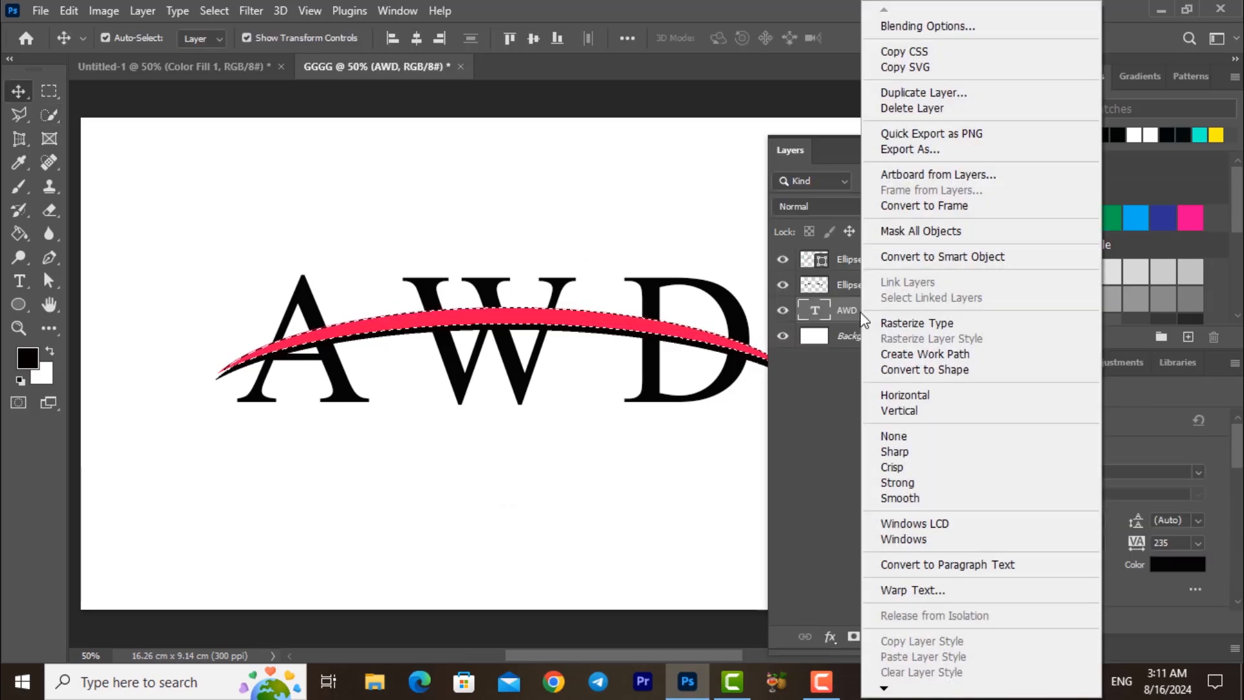
click(934, 324)
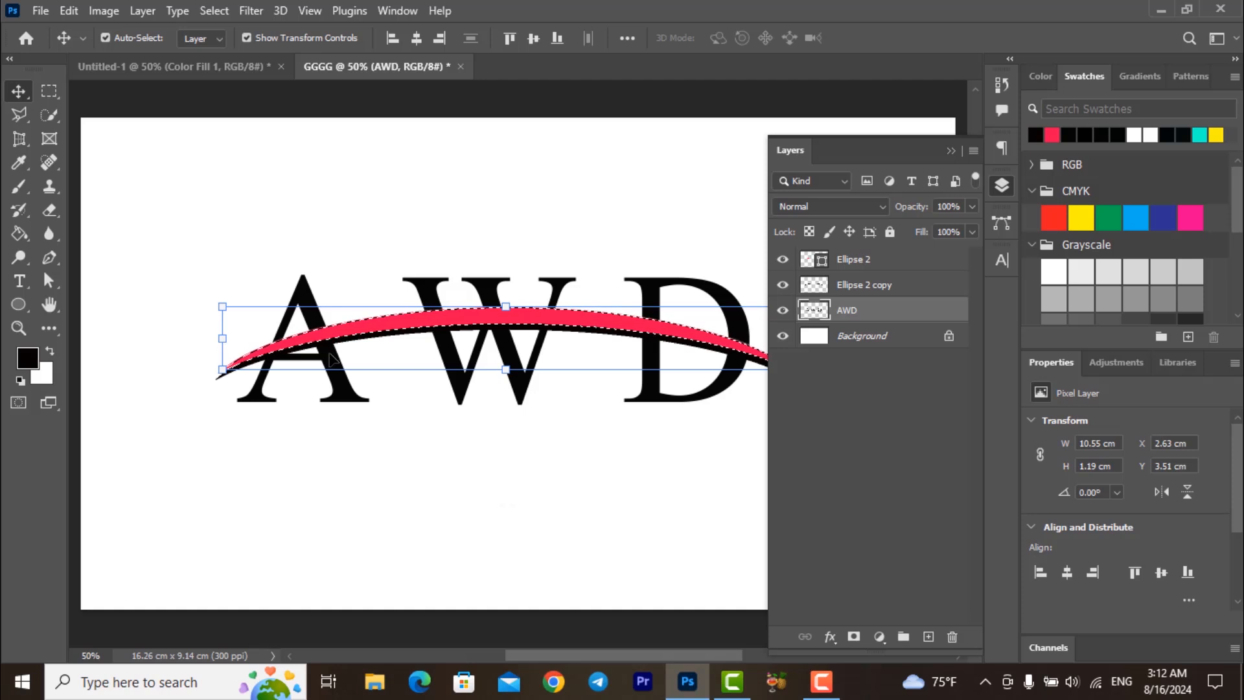
key(ctrl)
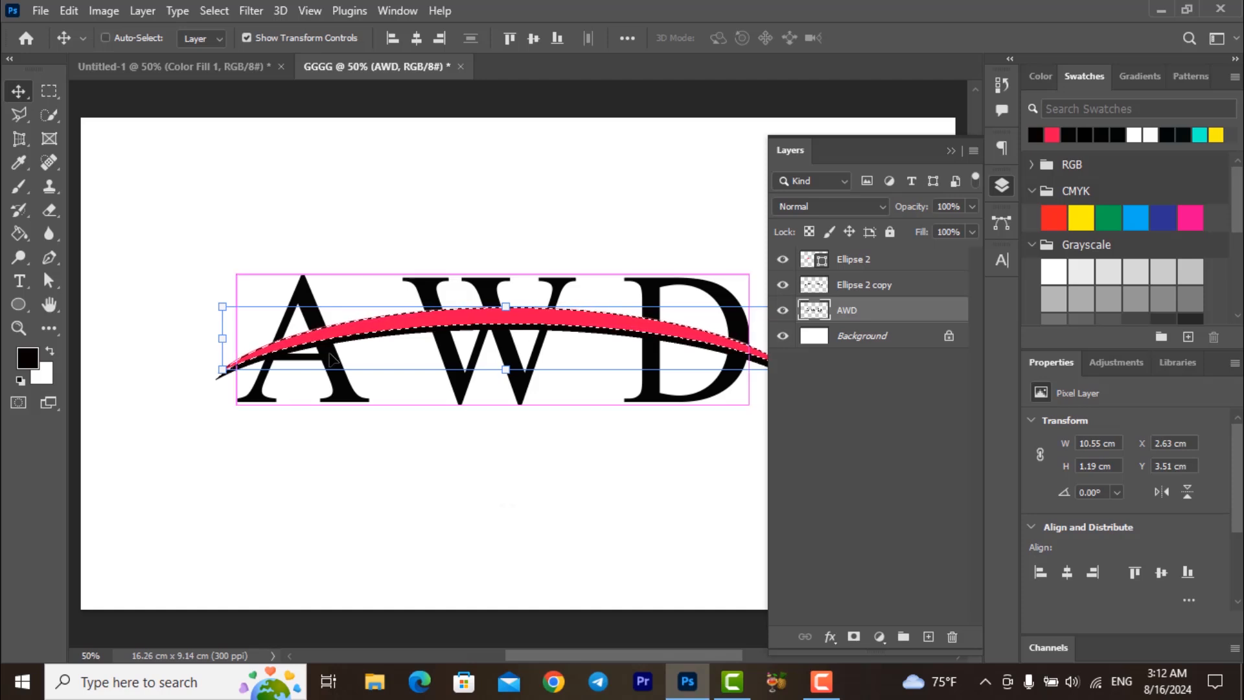
key(ctrl+d)
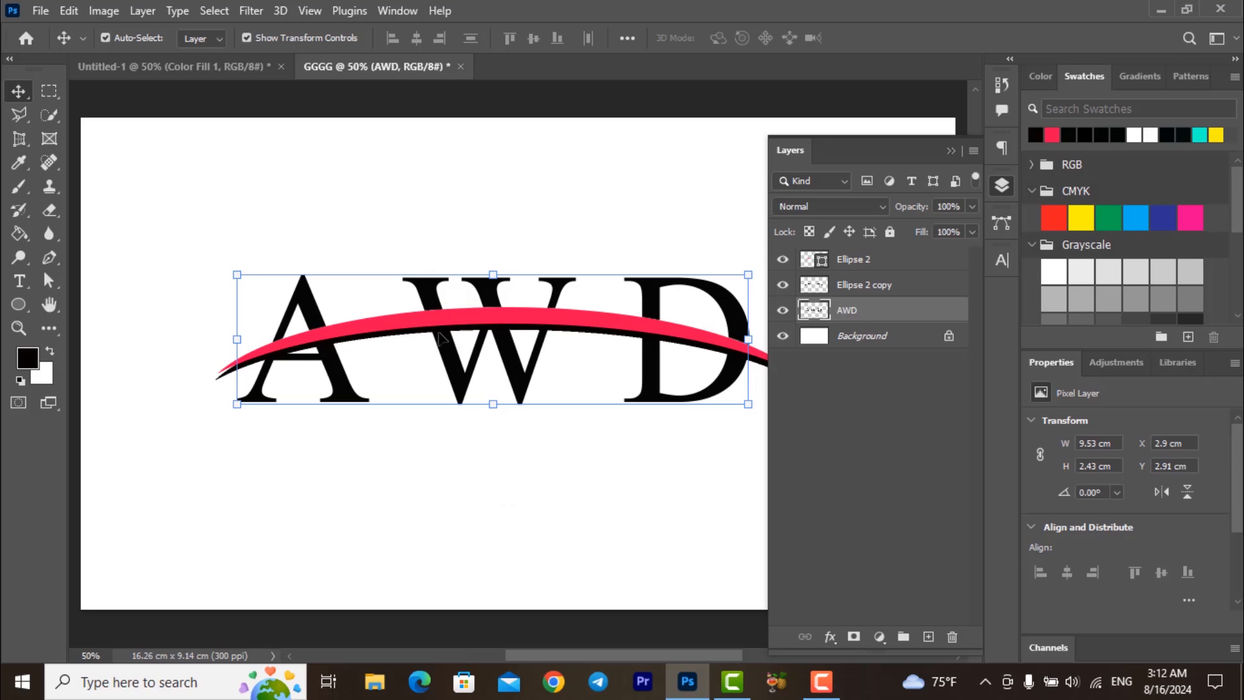
- Delete the red Ellipse 2 layer, leaving the black swoosh with a gap above it in the letters
click(860, 260)
drag(860, 262, 952, 636)
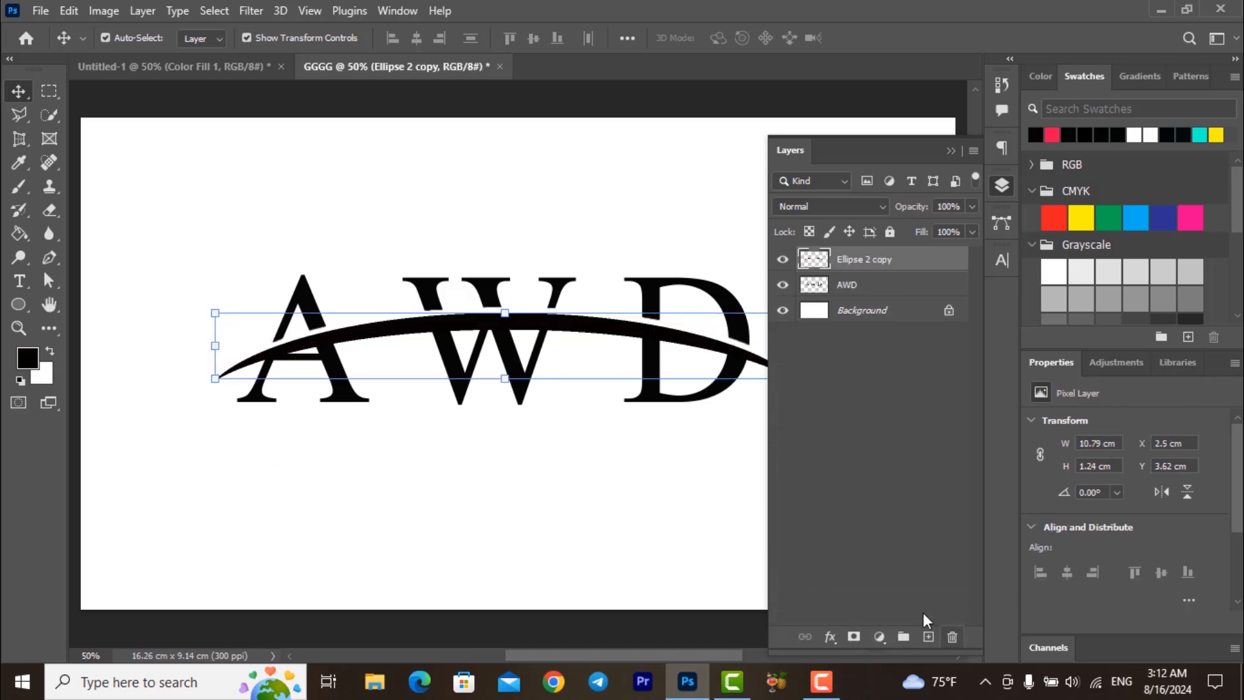
click(642, 223)
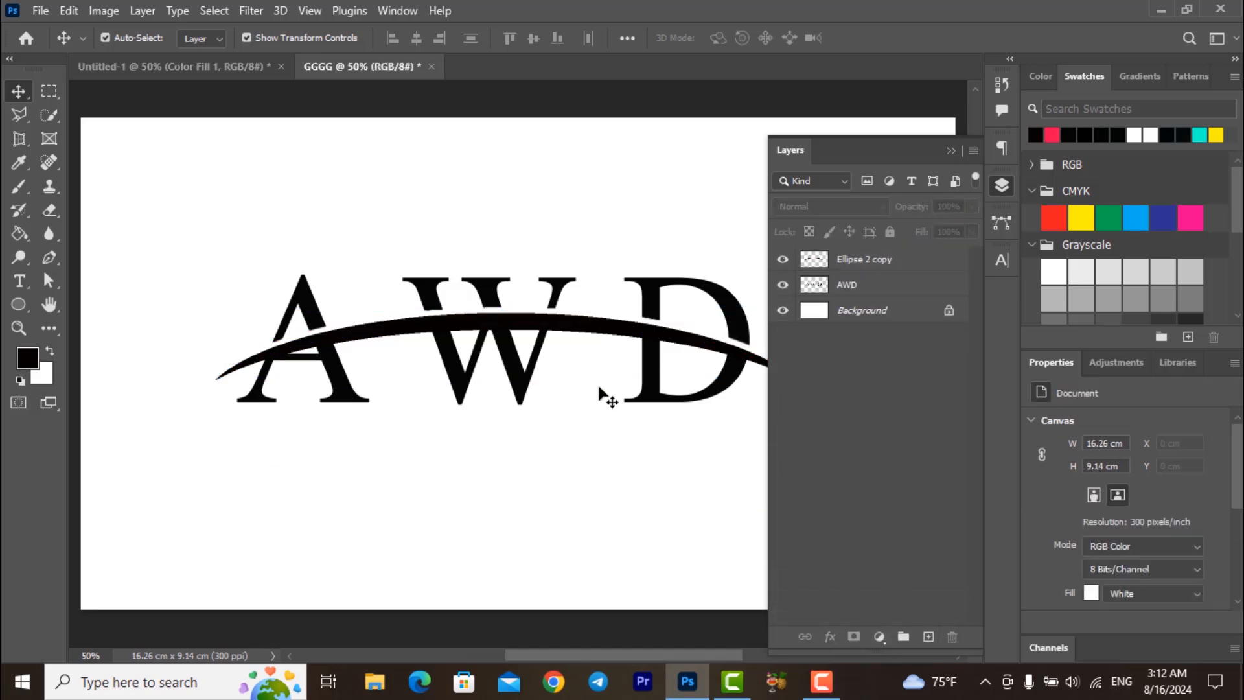
click(1001, 186)
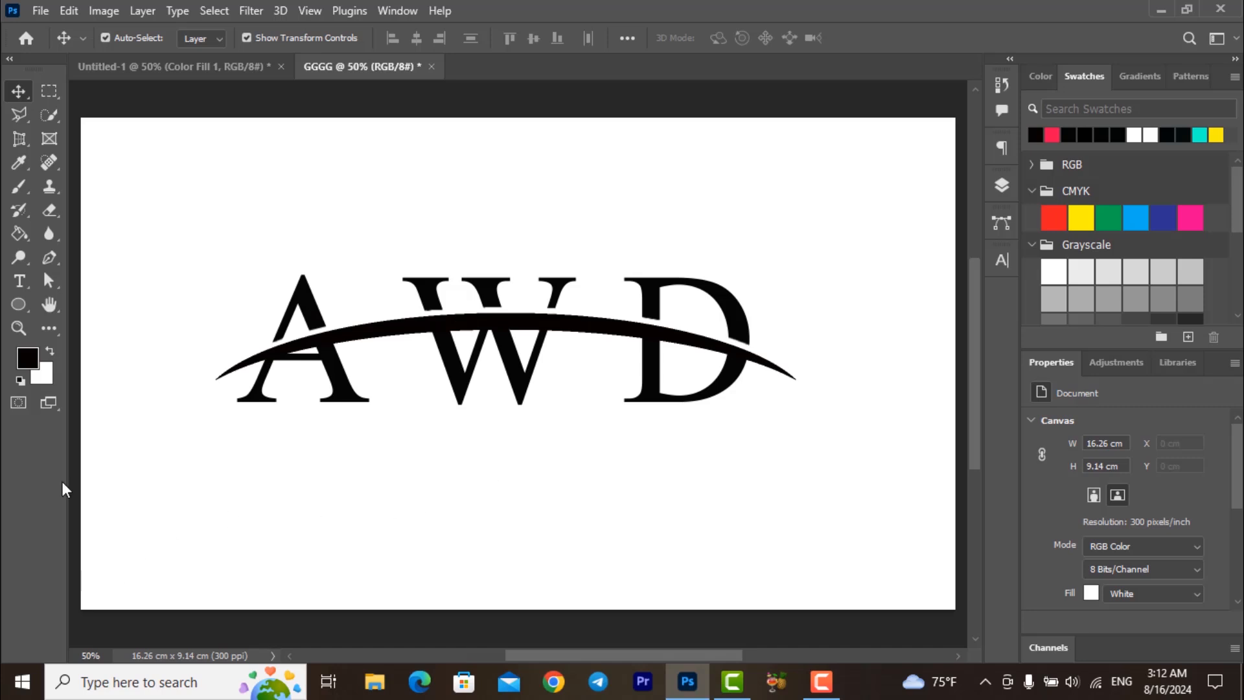
- Examine the cut edges of the letters along the black swoosh at 100% zoom
click(20, 329)
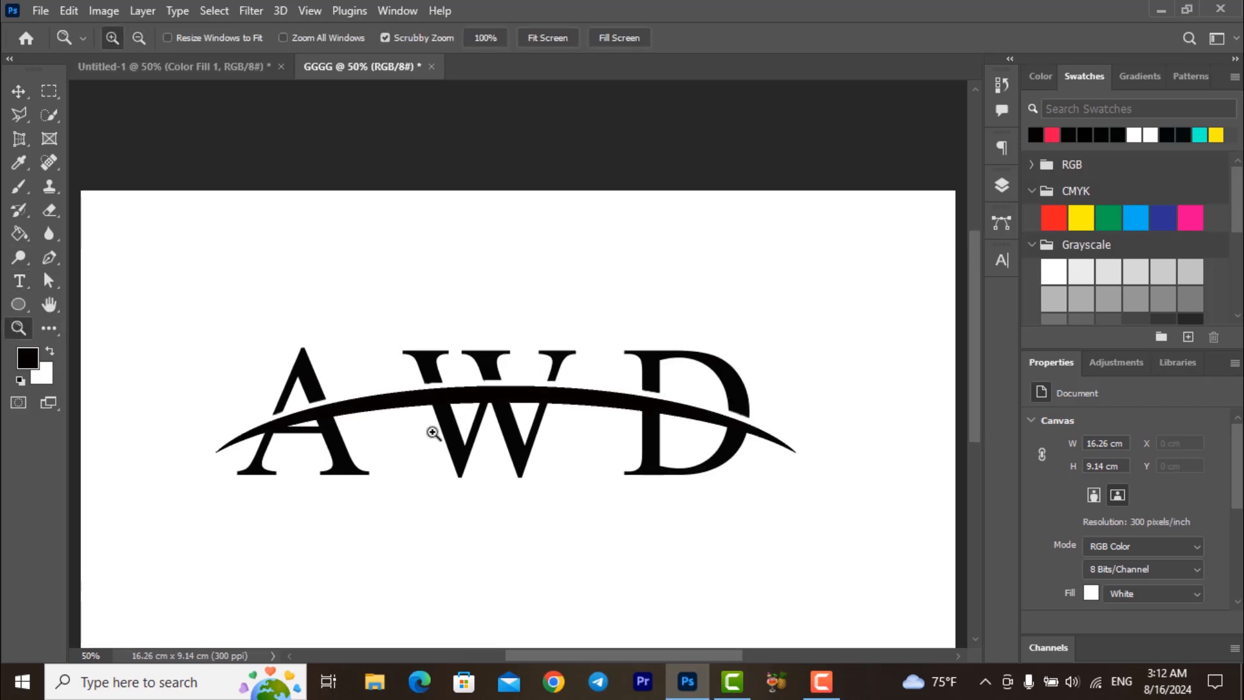
click(441, 416)
click(443, 414)
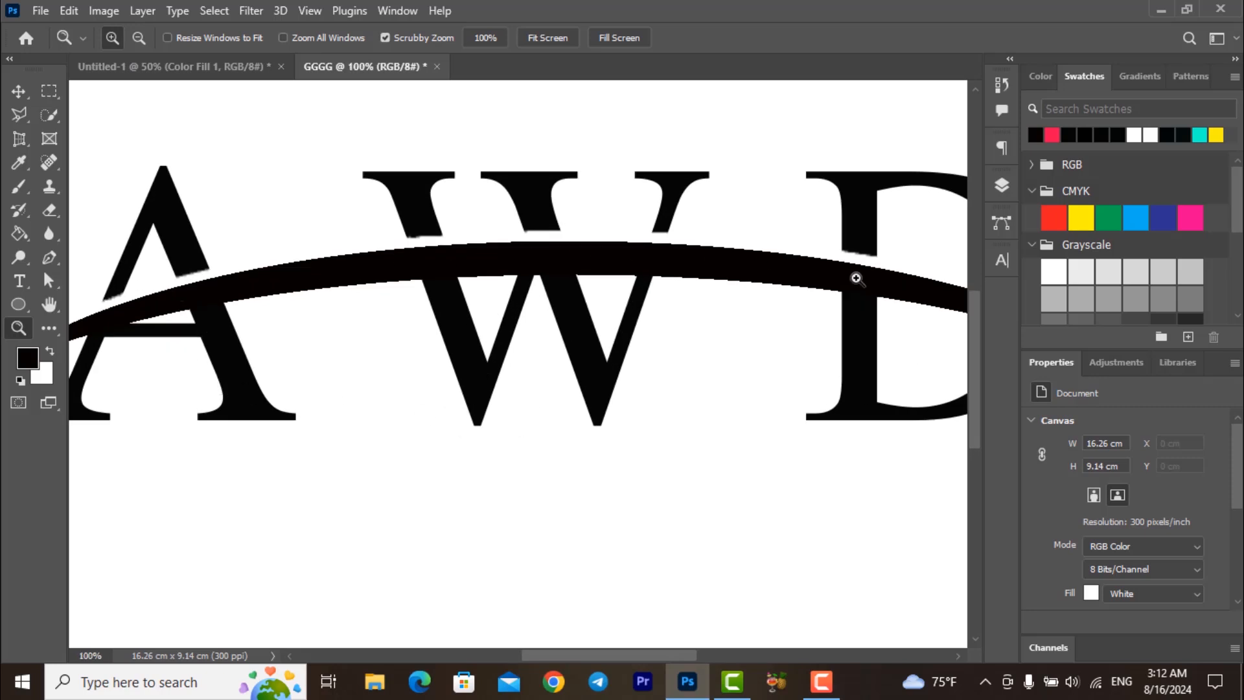
click(139, 38)
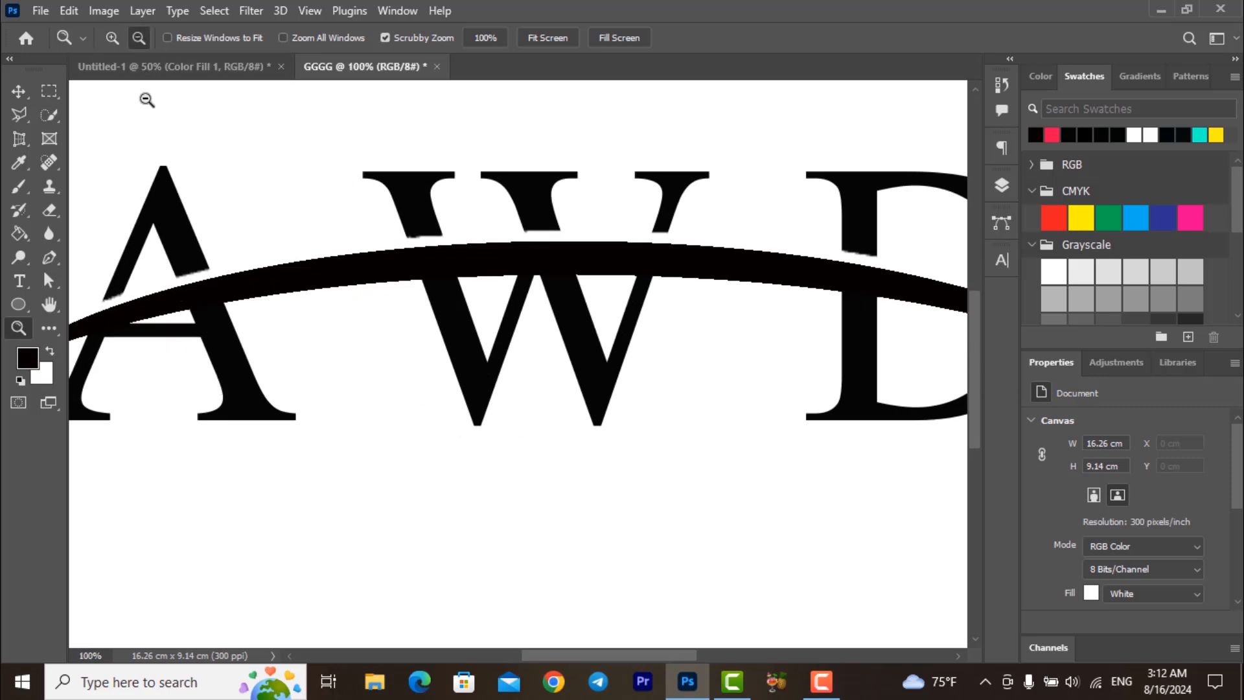
click(366, 436)
click(369, 437)
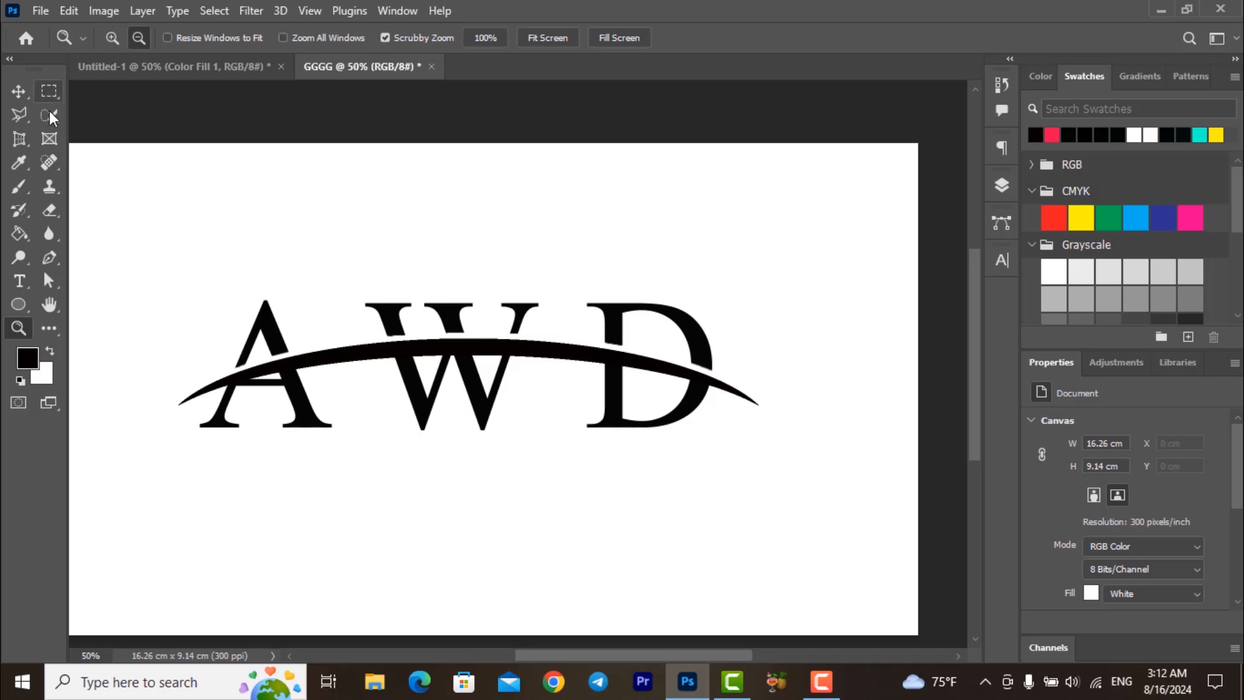
- Erase the crossbar of the letter A on the AWD layer with the Eraser at a size of 18 px
click(52, 210)
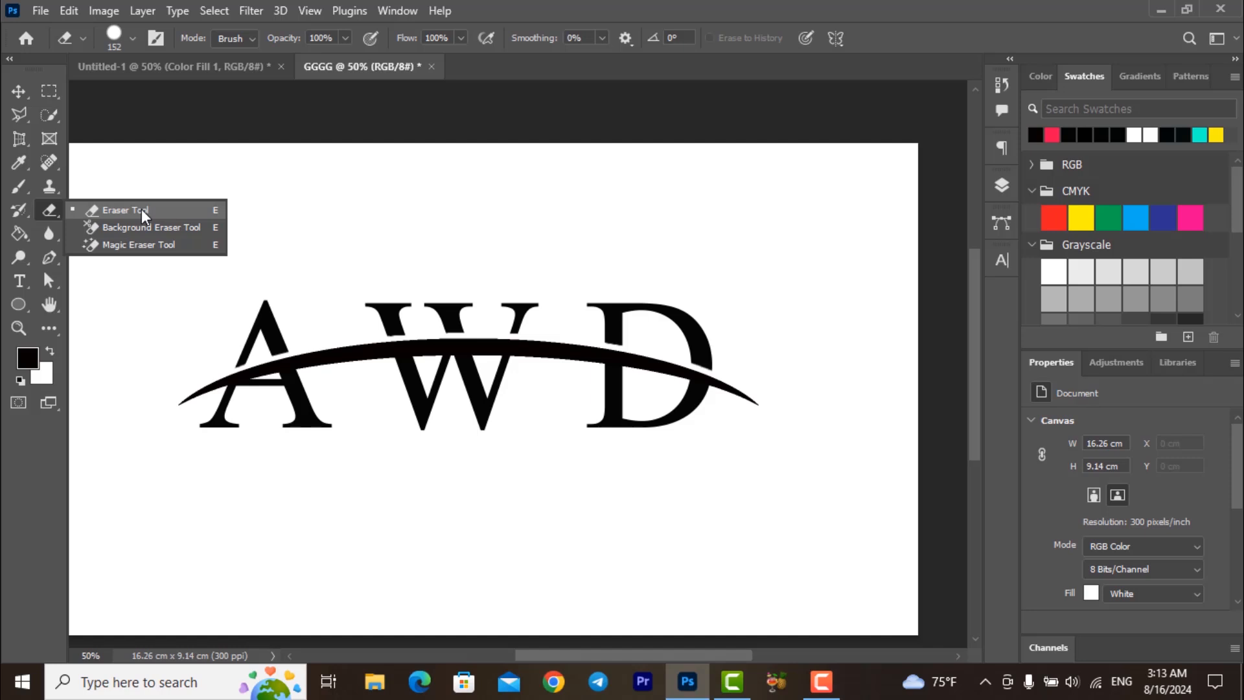
click(142, 208)
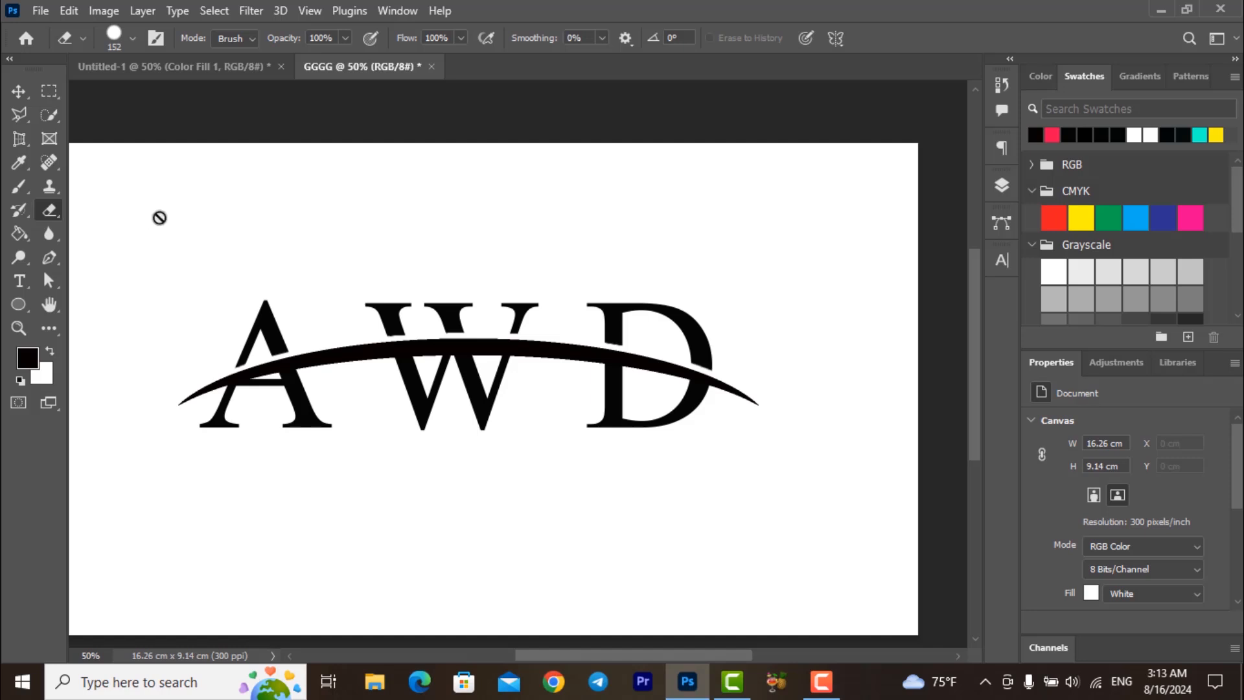
click(136, 40)
drag(175, 97, 145, 99)
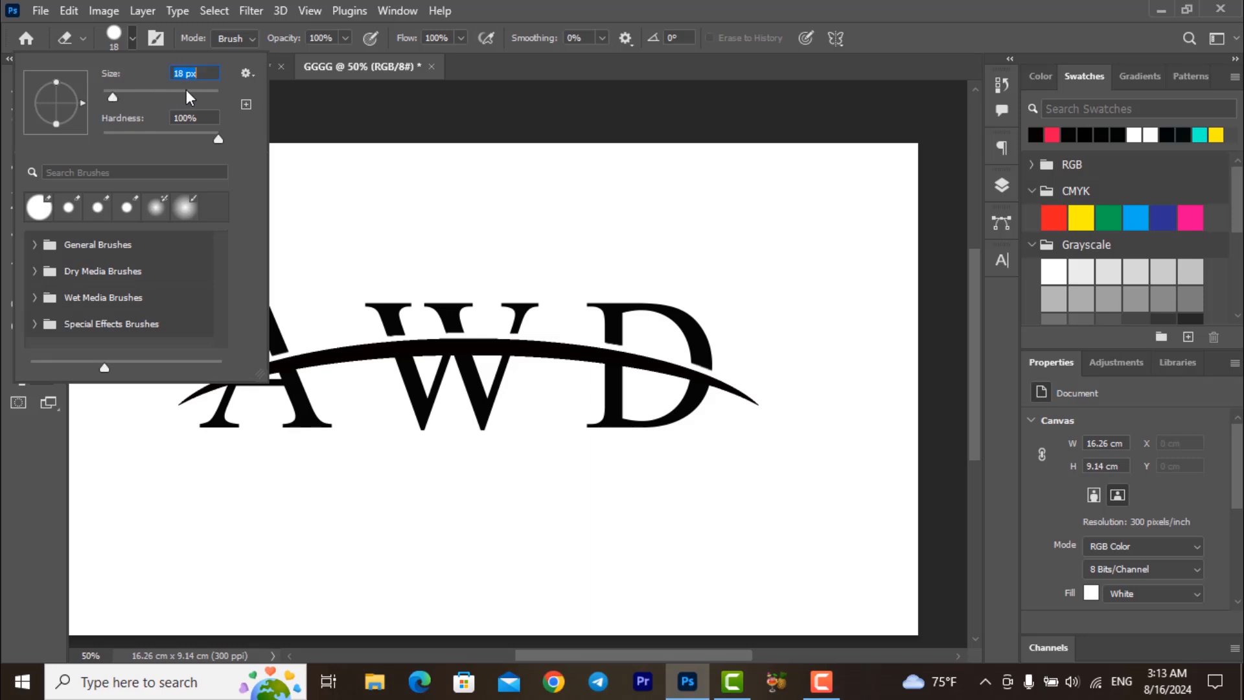
click(496, 97)
click(558, 265)
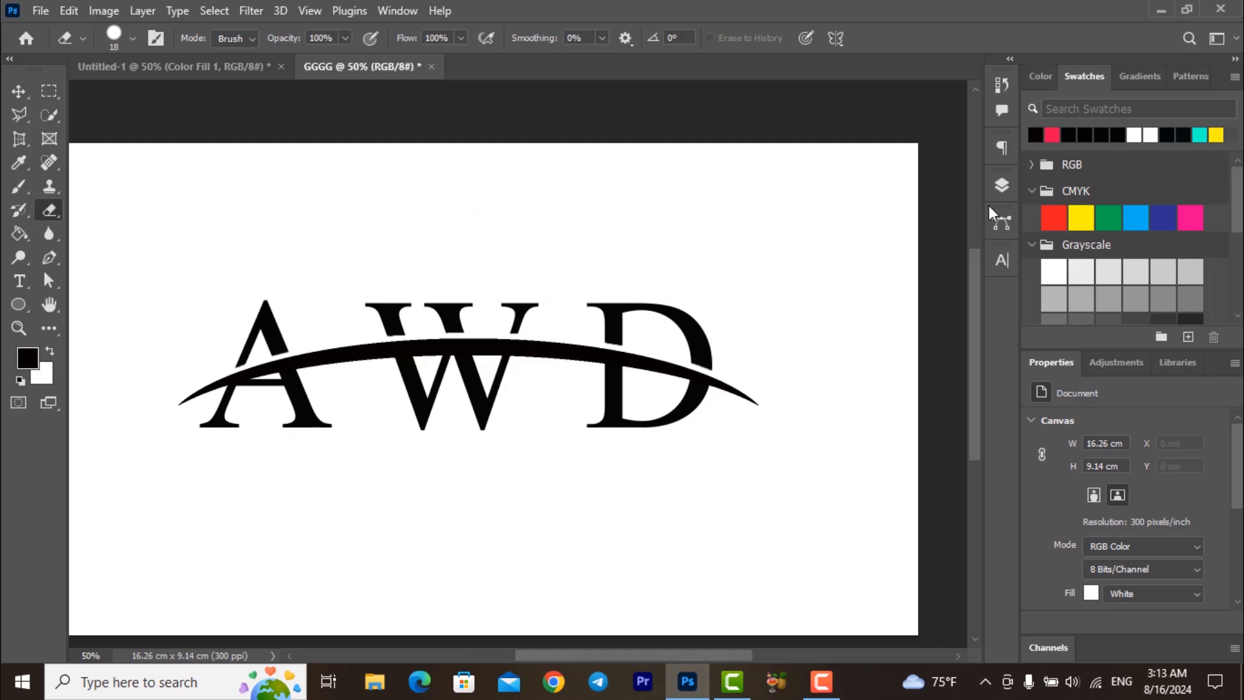
click(1003, 187)
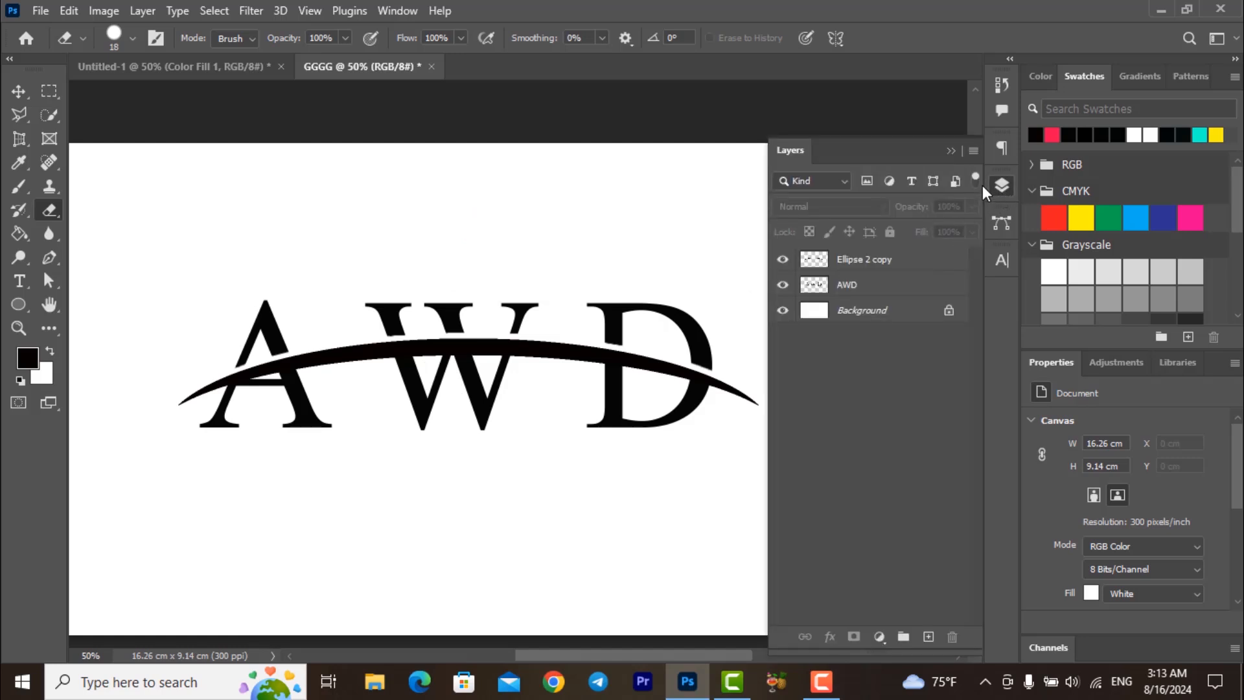
click(846, 288)
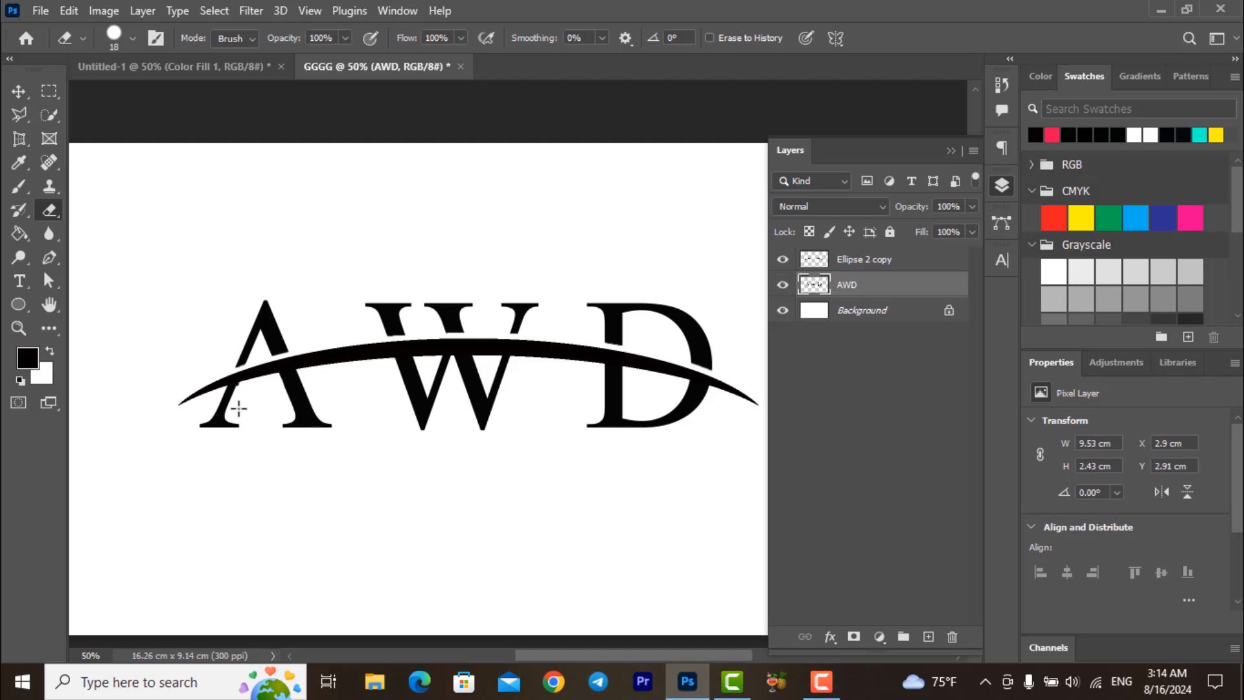
- Erase the leftover crossbar stub on the inner side of the A's thin left leg, just below the swoosh
click(18, 328)
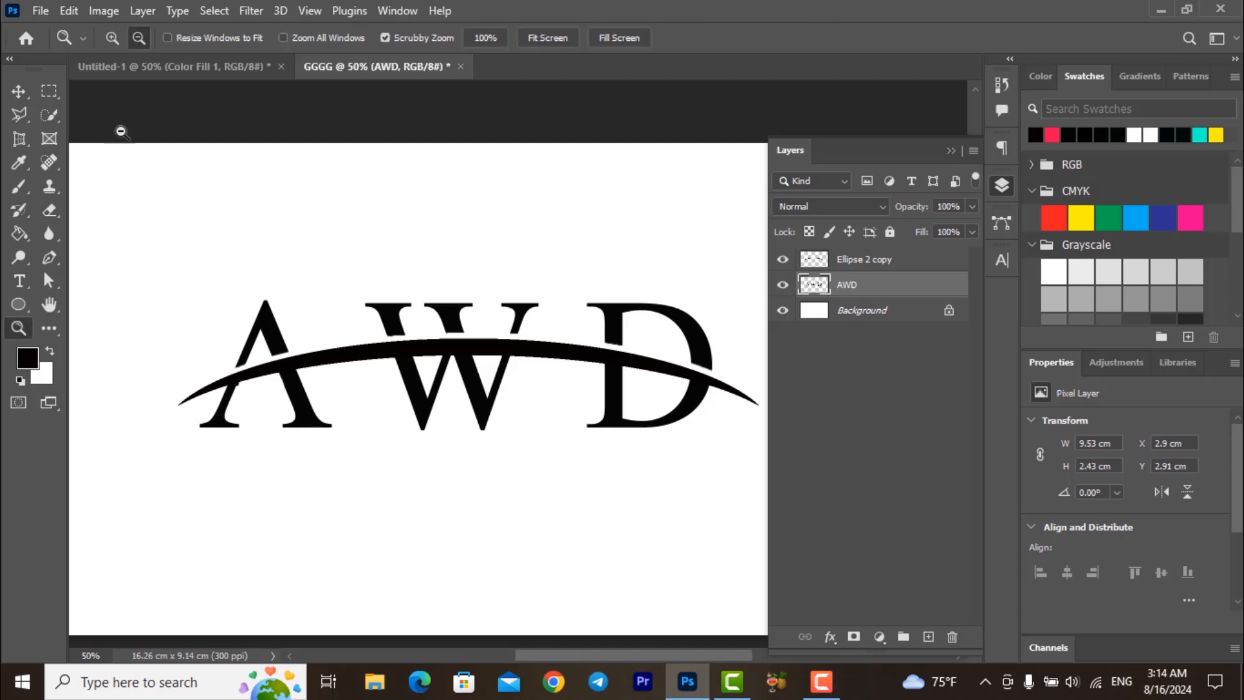
drag(286, 420, 283, 425)
click(283, 426)
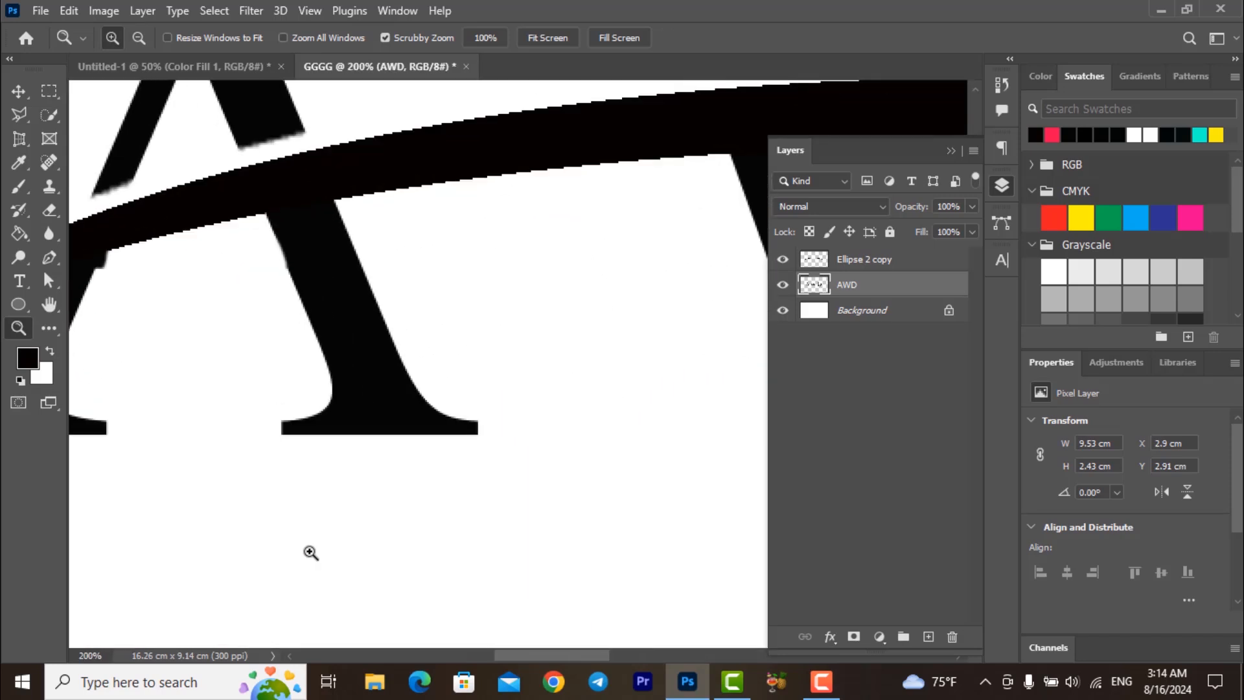
drag(553, 652, 523, 658)
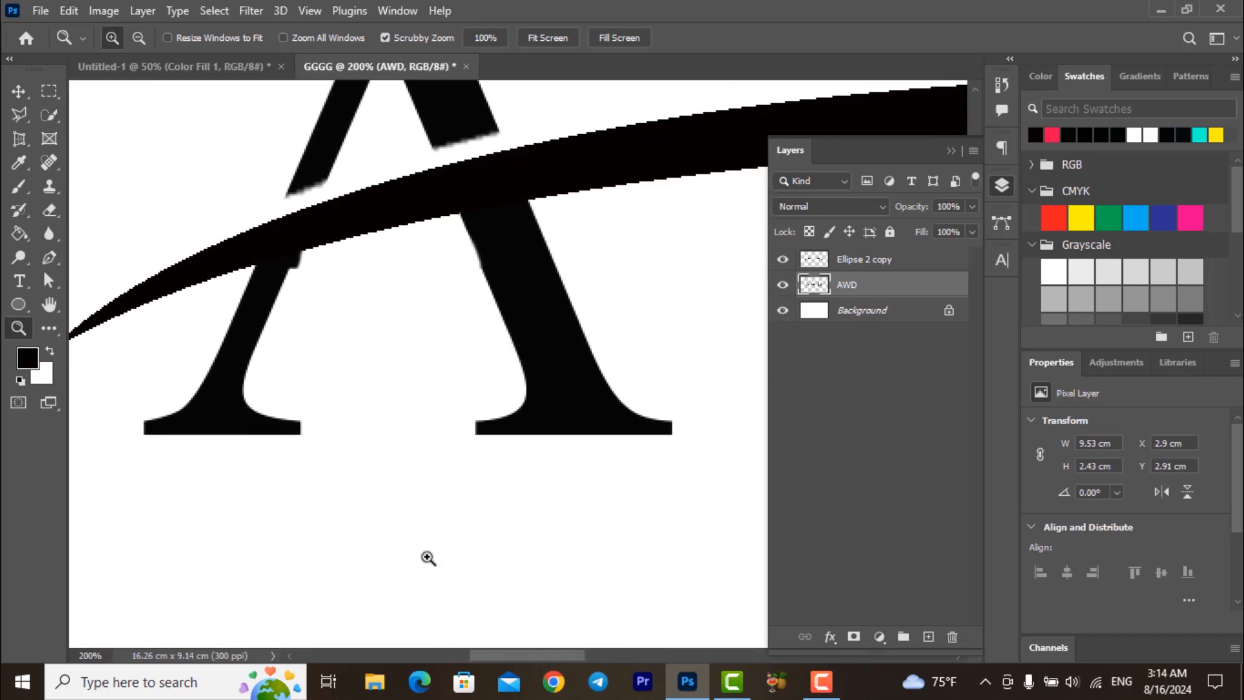
click(283, 253)
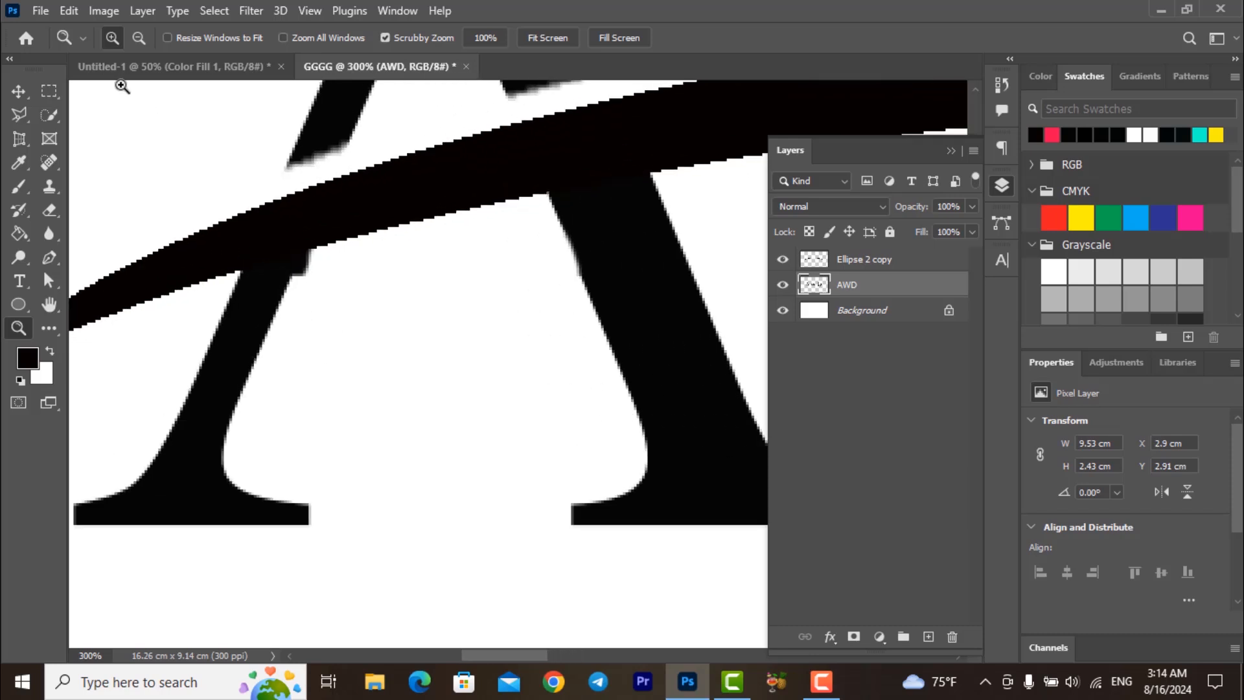
right_click(52, 212)
click(105, 212)
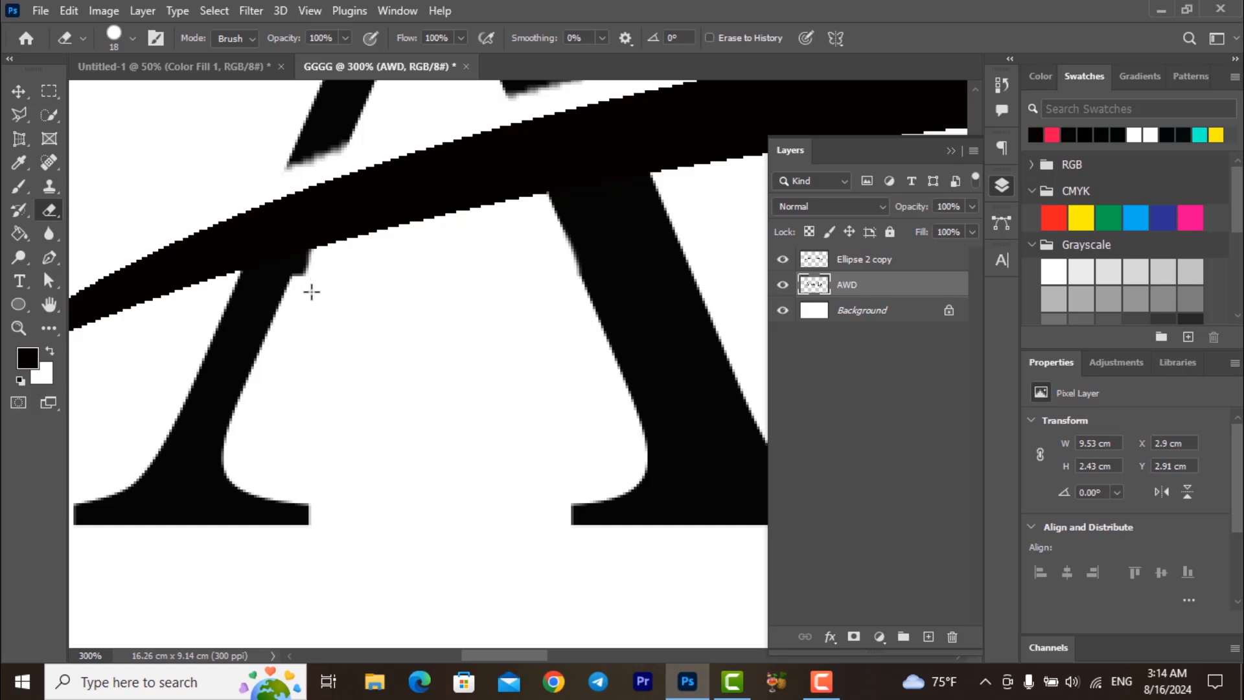
drag(300, 269, 314, 290)
key(ctrl+z)
drag(303, 265, 320, 273)
click(18, 91)
click(75, 92)
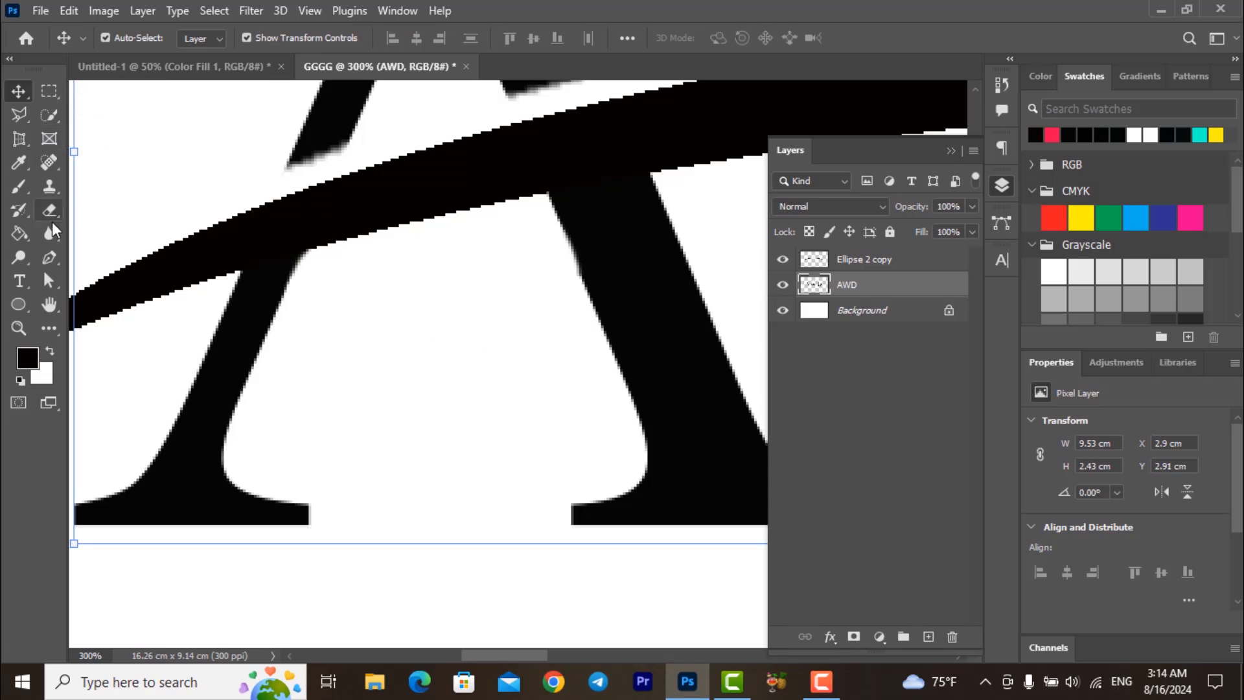
- Examine the cleaned legs of the A up close and the whole AWD logo at 50% zoom
click(25, 323)
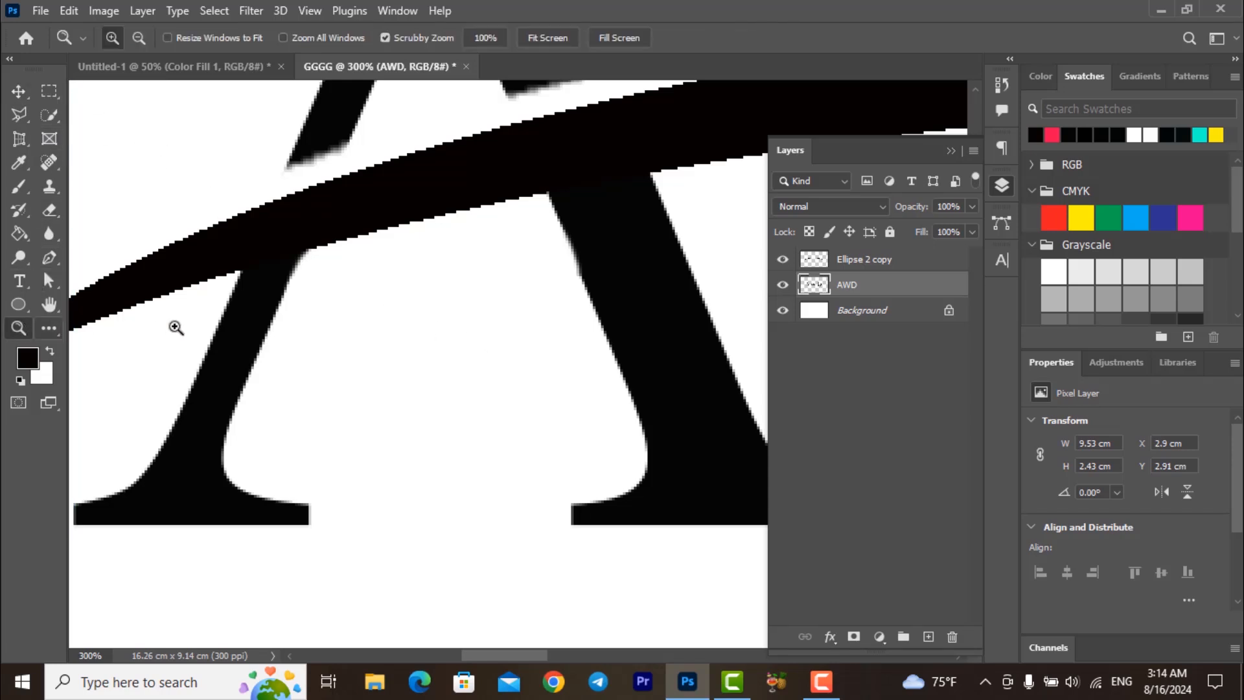
click(400, 378)
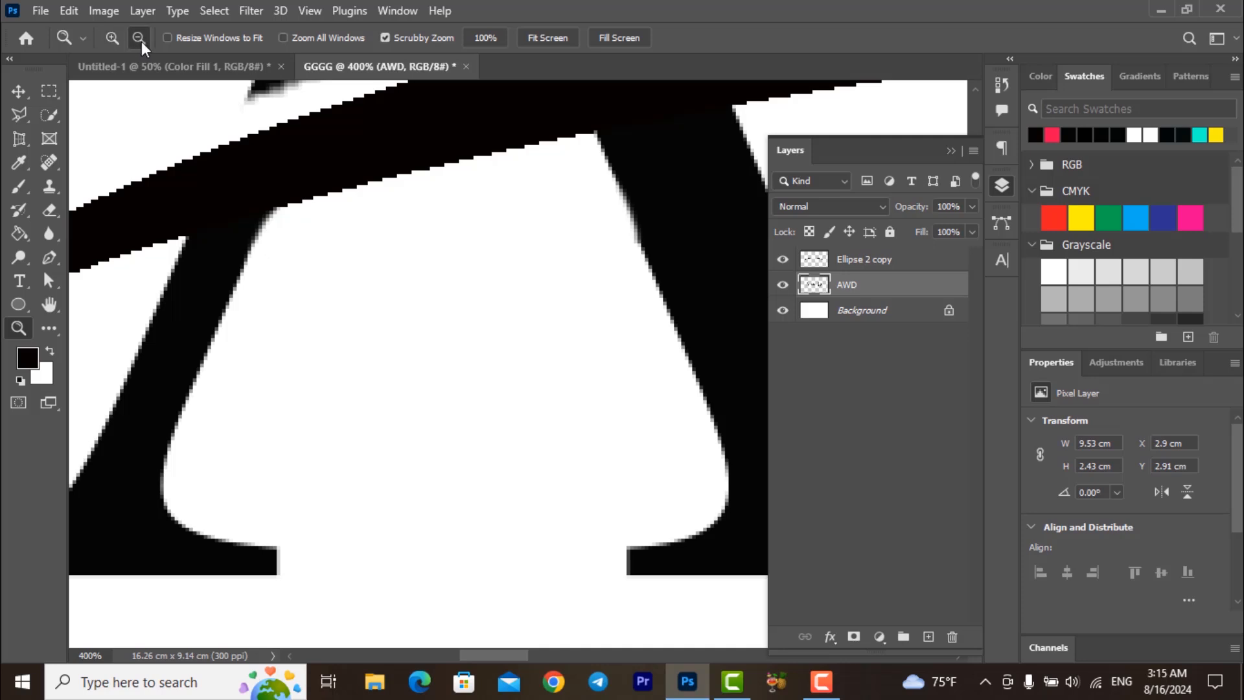
click(138, 38)
click(421, 388)
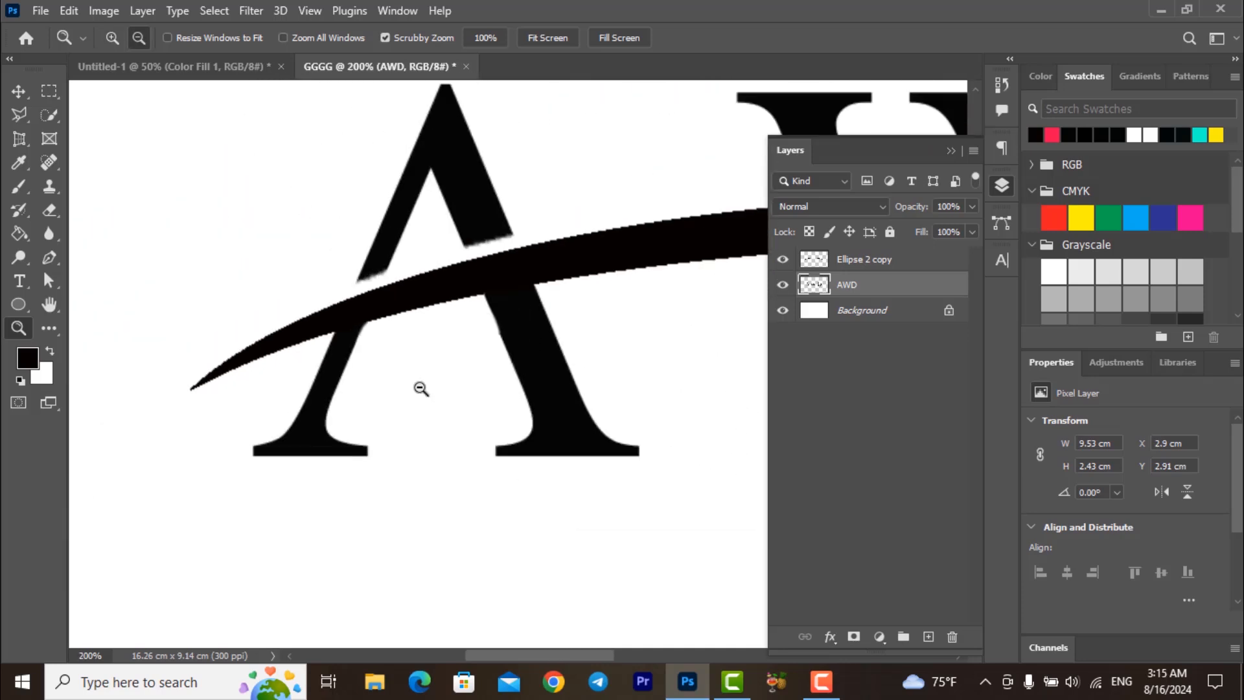
click(421, 388)
click(428, 391)
drag(584, 466, 484, 443)
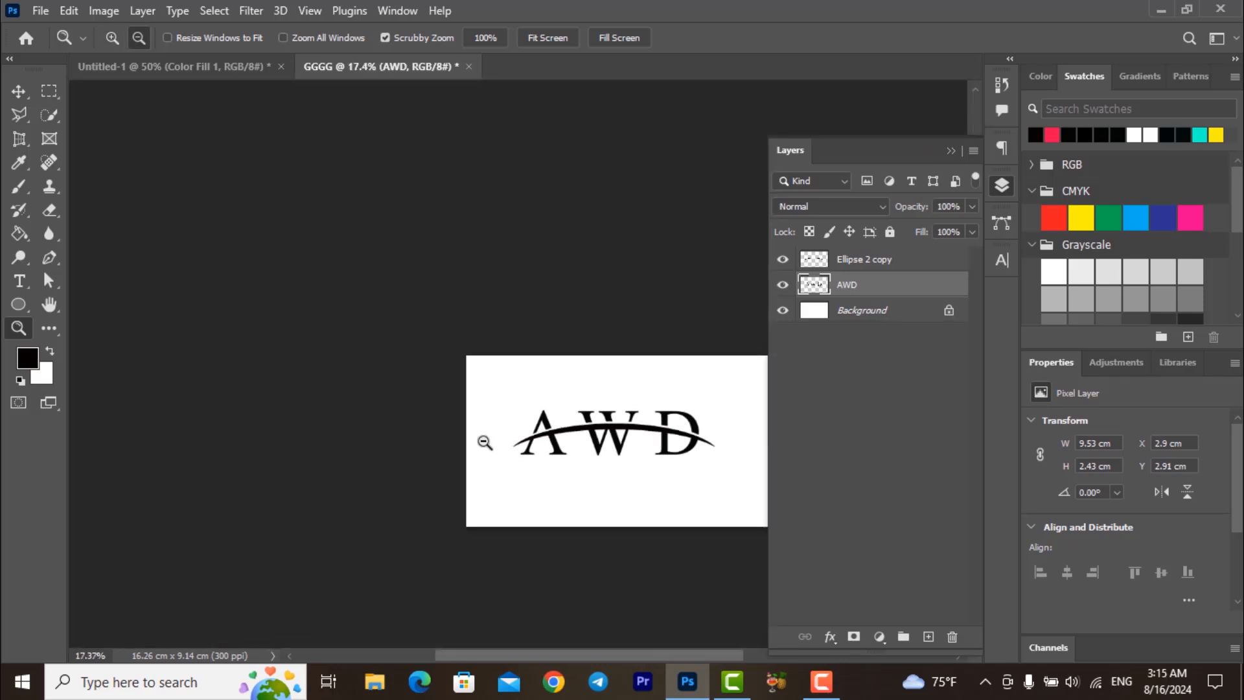
click(114, 38)
click(594, 506)
click(622, 510)
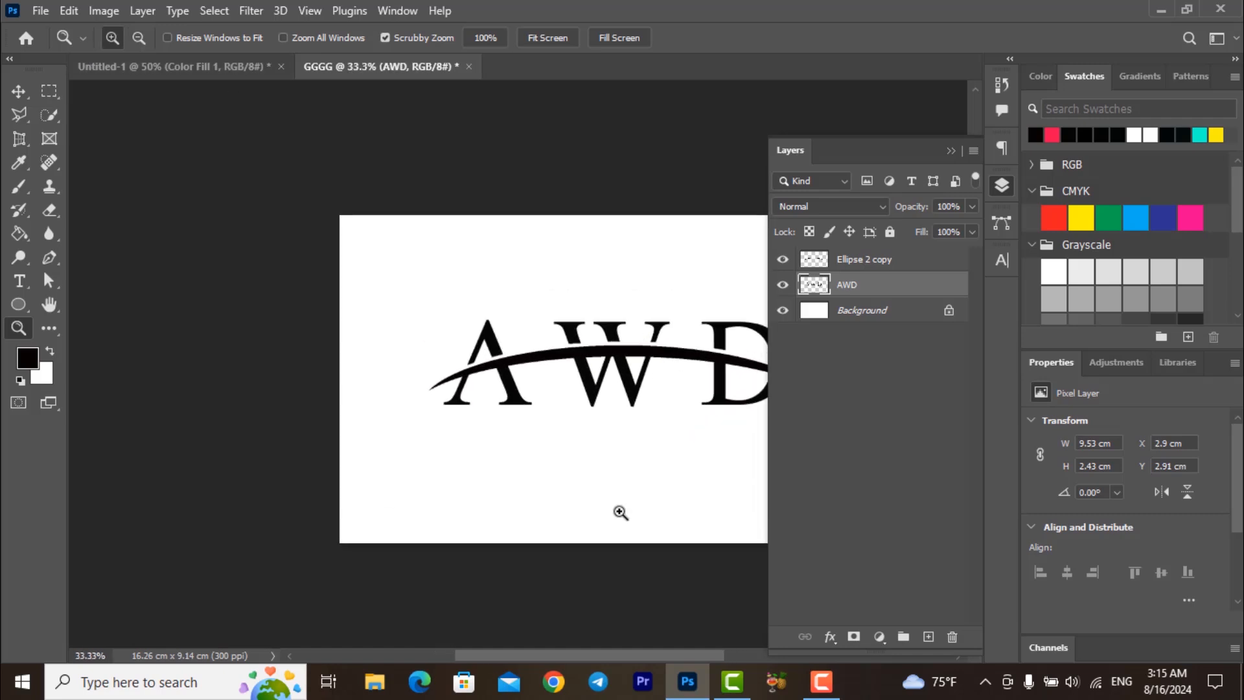
click(620, 512)
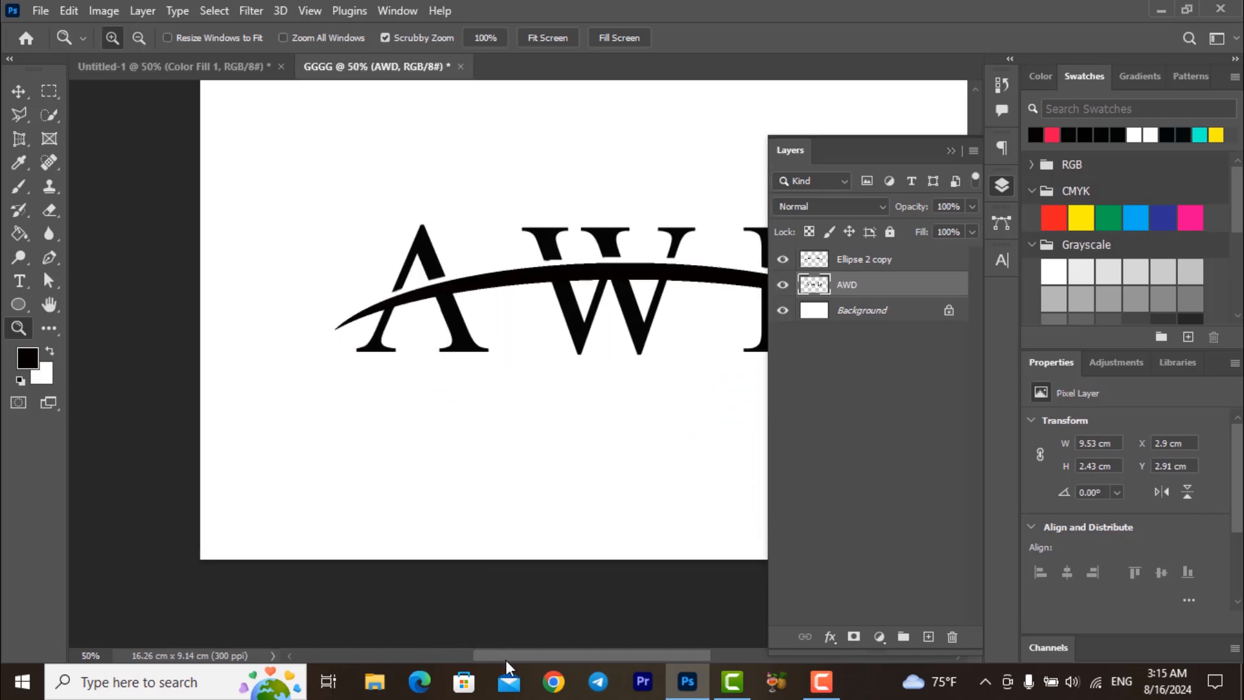
drag(506, 659, 552, 659)
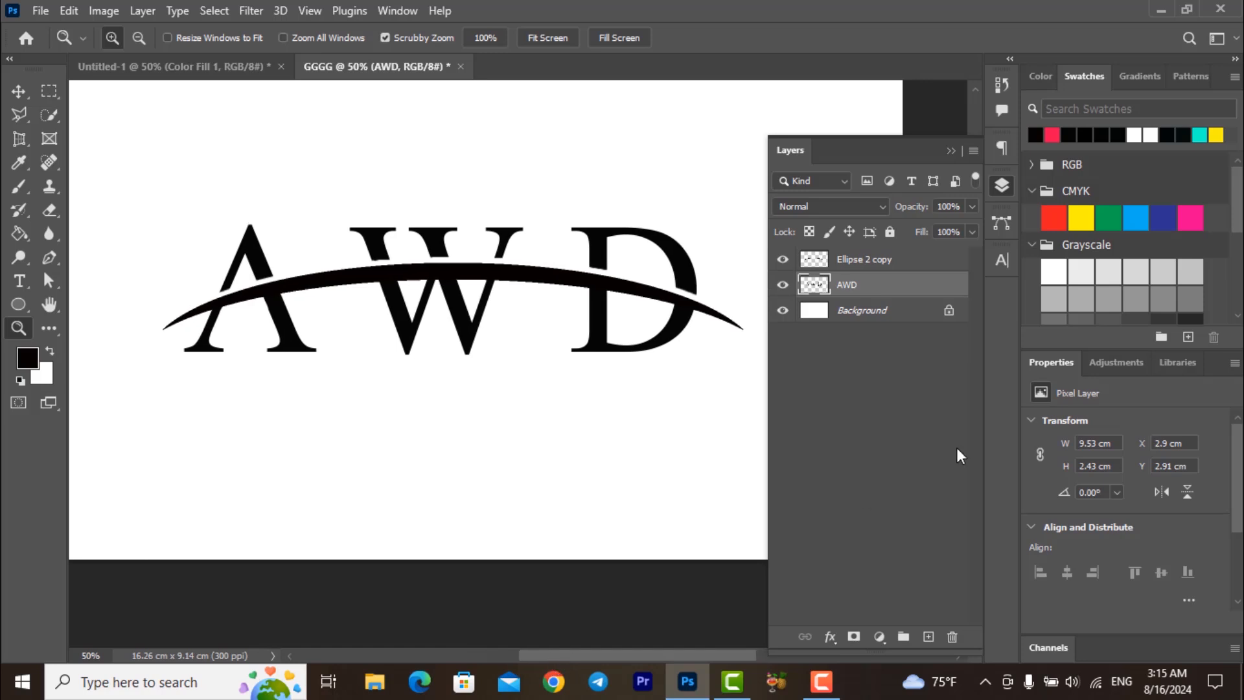
click(1004, 194)
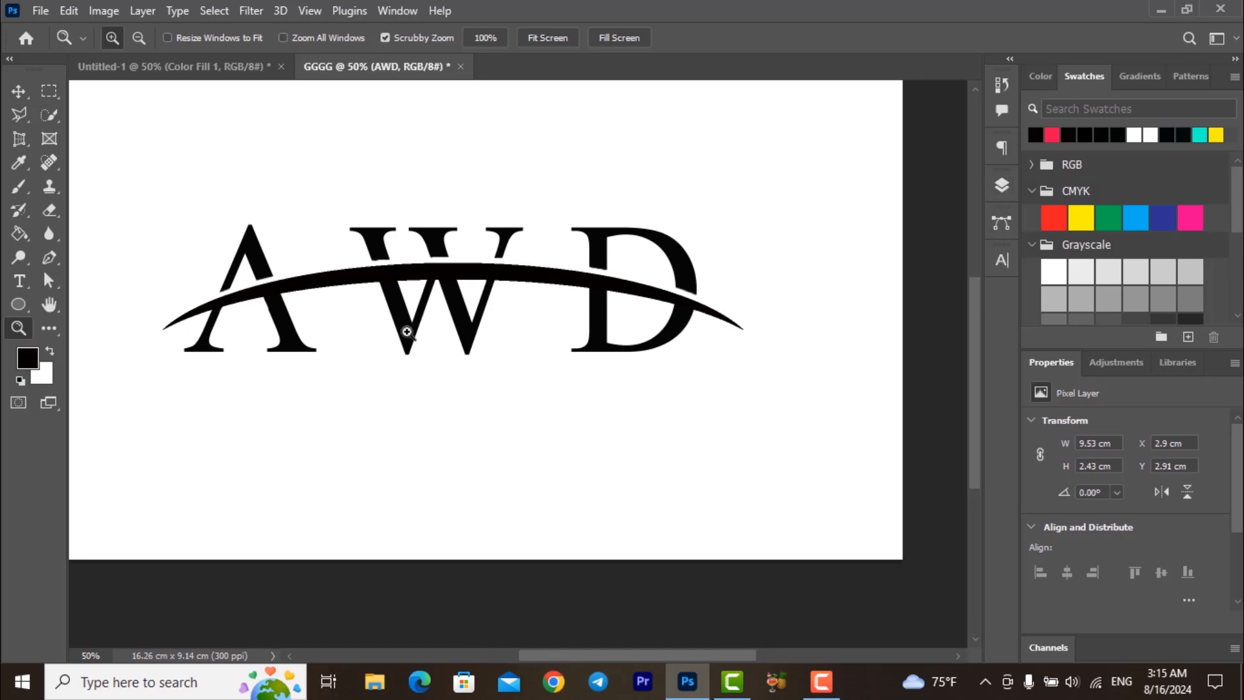
click(18, 92)
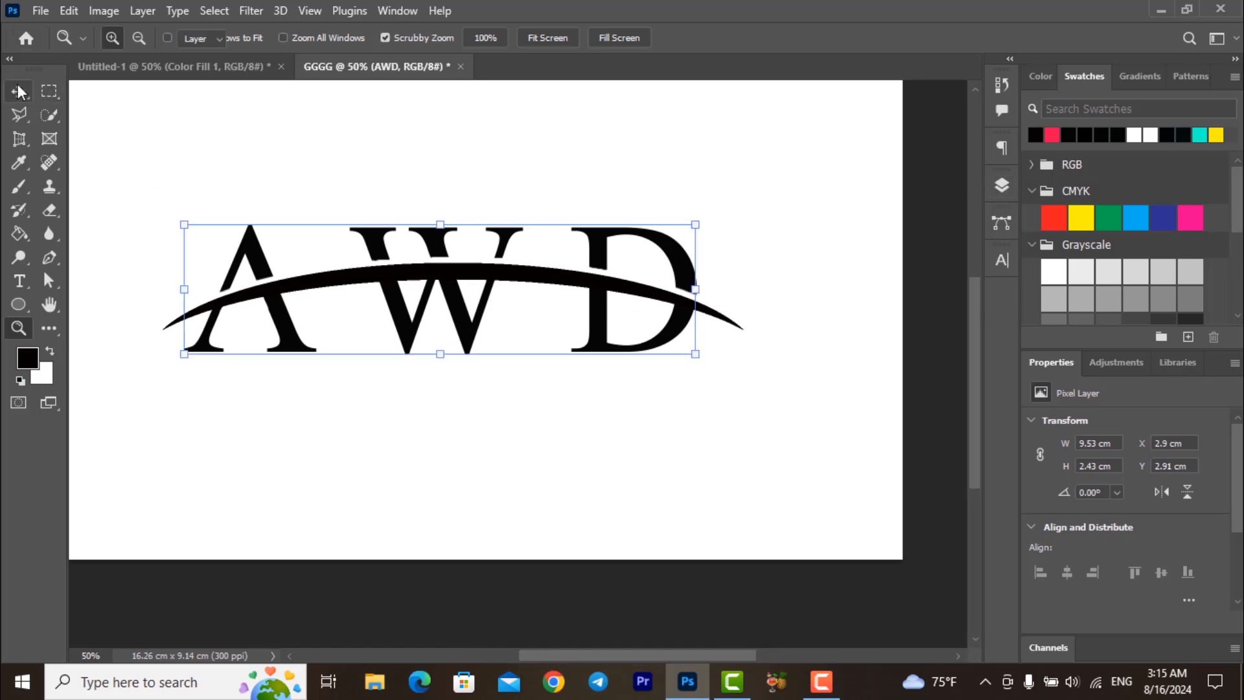
click(525, 460)
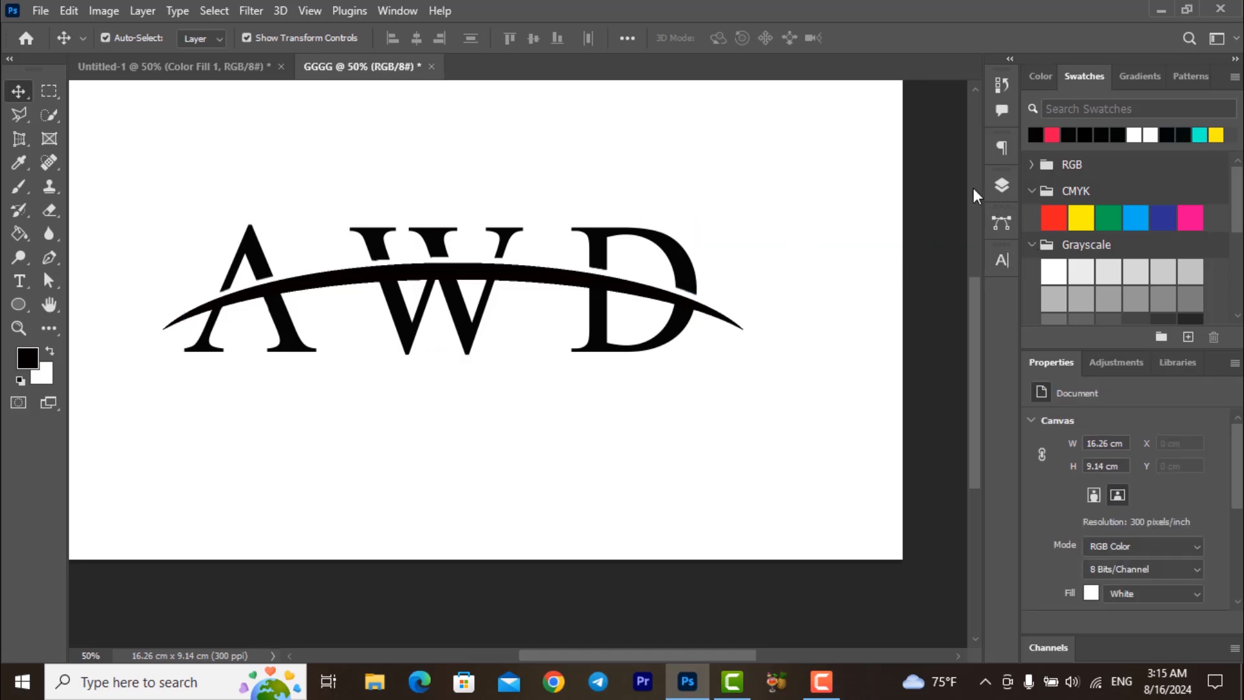
- Select the A's left leg below the swoosh on the AWD layer with the Magic Wand and copy it to a new layer
click(998, 189)
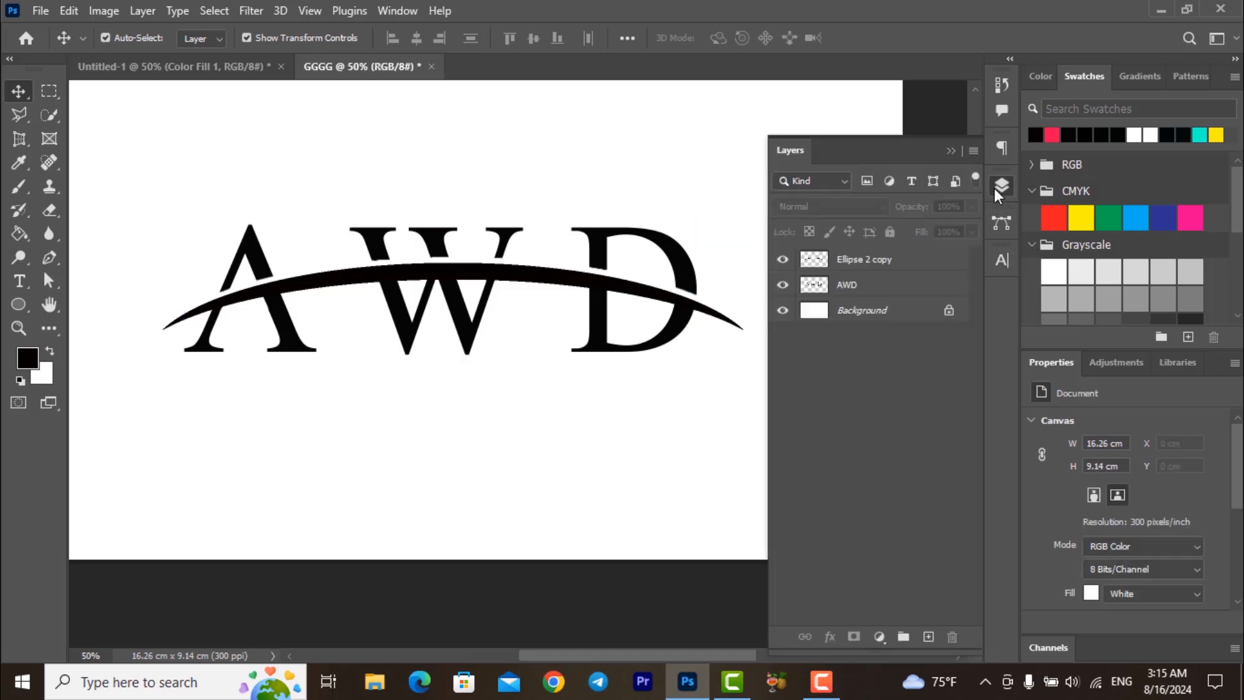
click(869, 292)
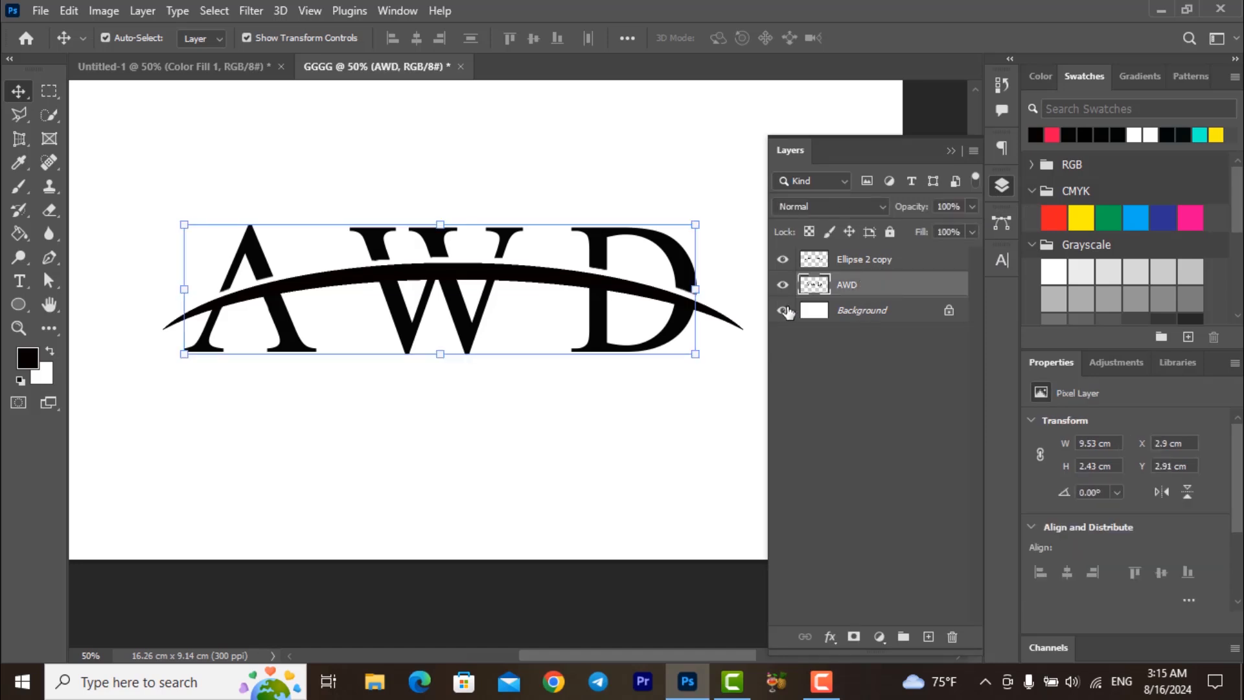
click(47, 119)
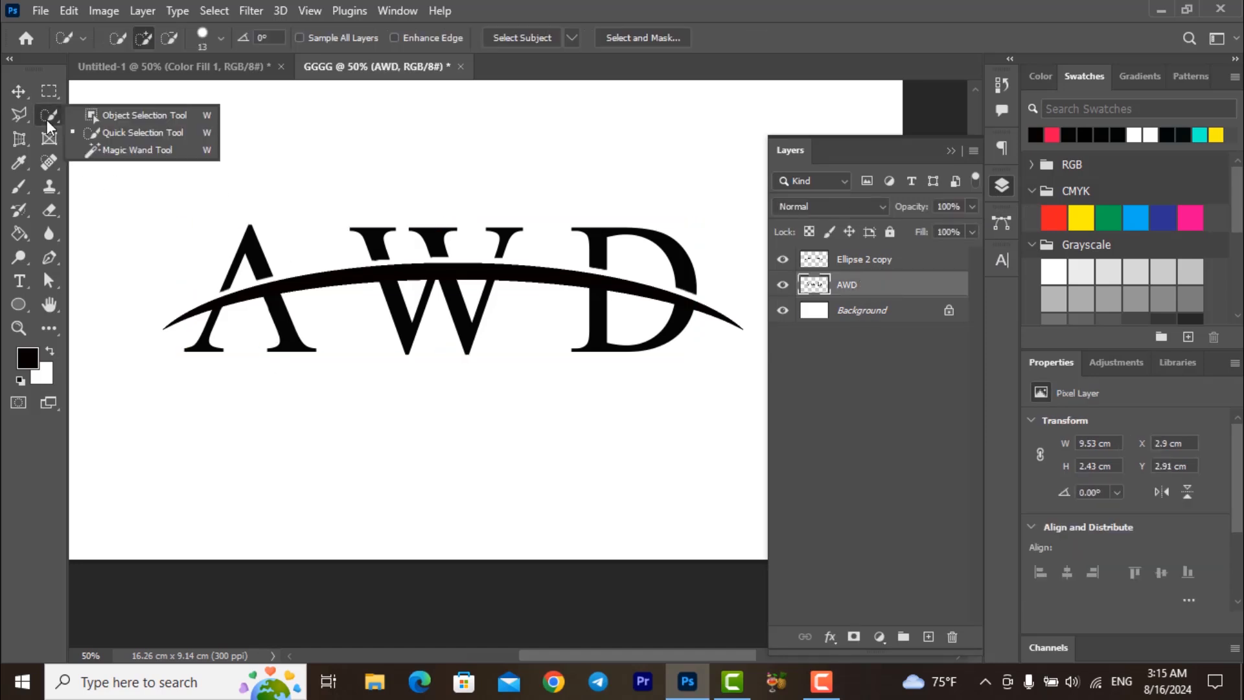
click(160, 150)
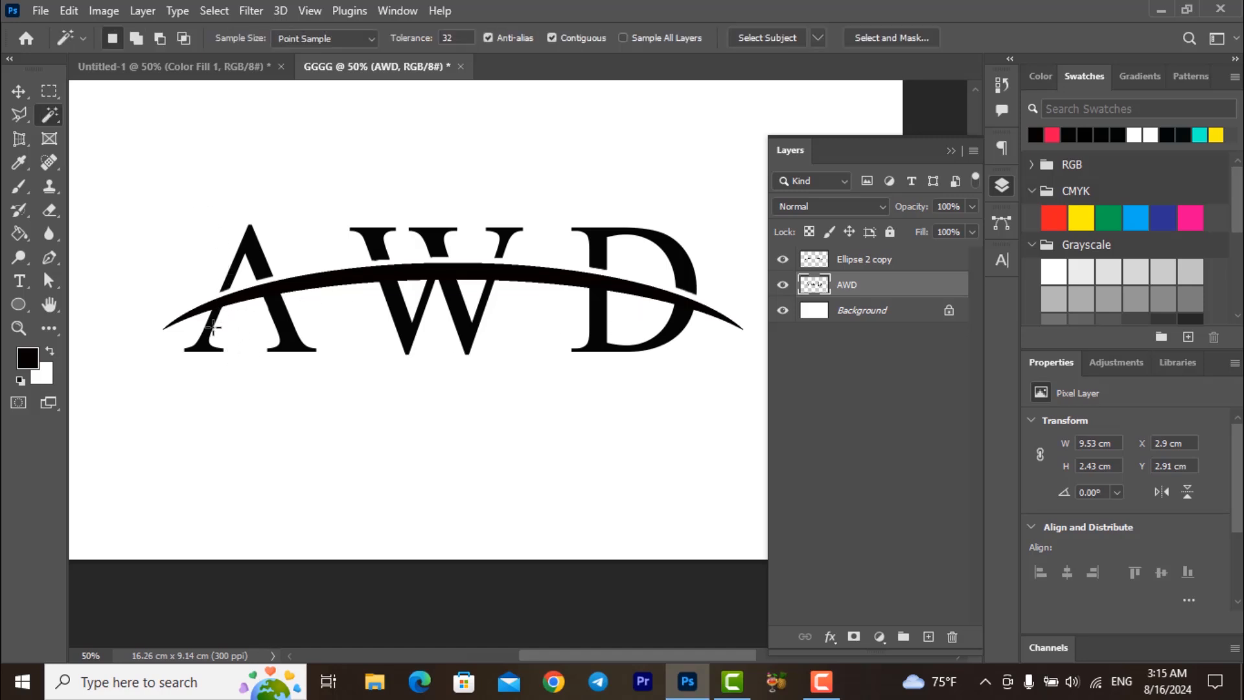
click(205, 348)
click(205, 350)
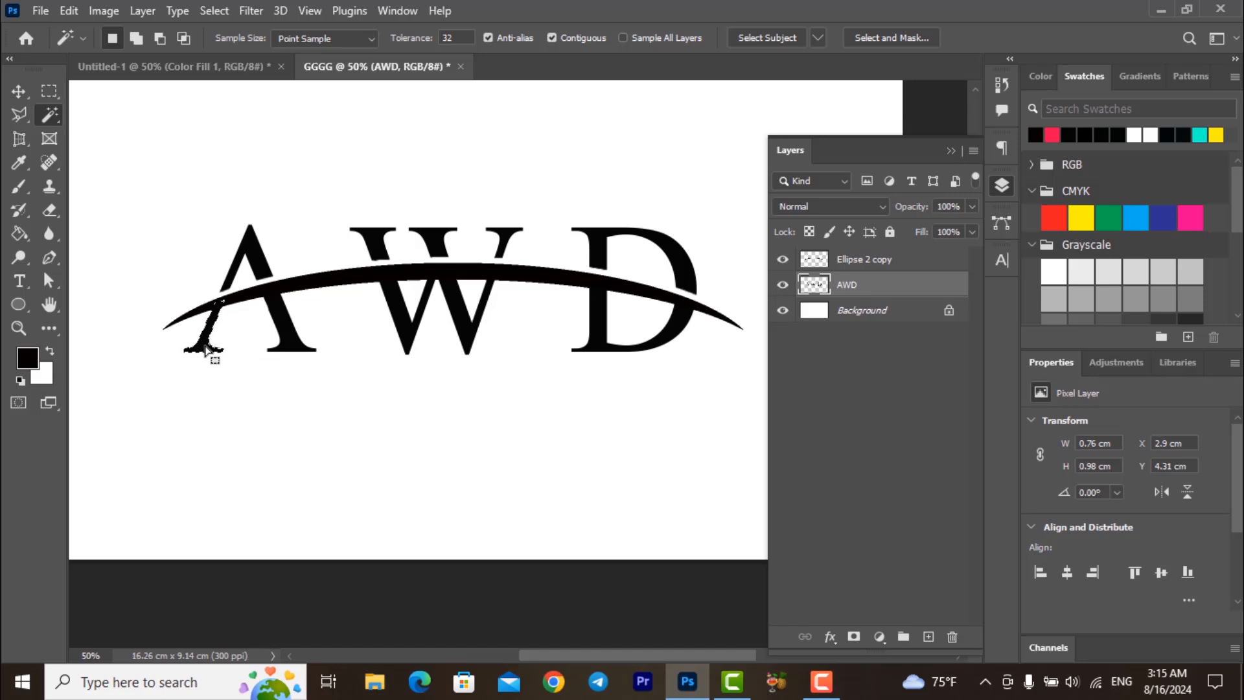
right_click(205, 350)
click(265, 593)
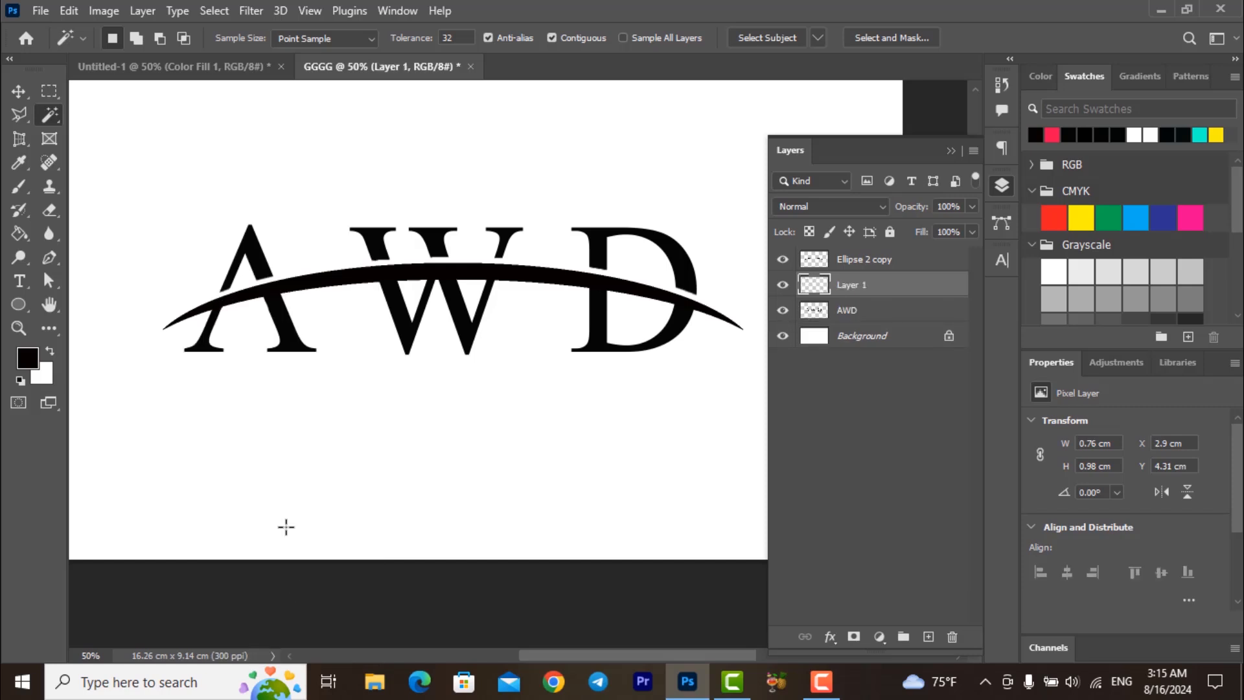
- Select the A's thick right leg below the swoosh on the AWD layer and copy it to a new layer
click(843, 314)
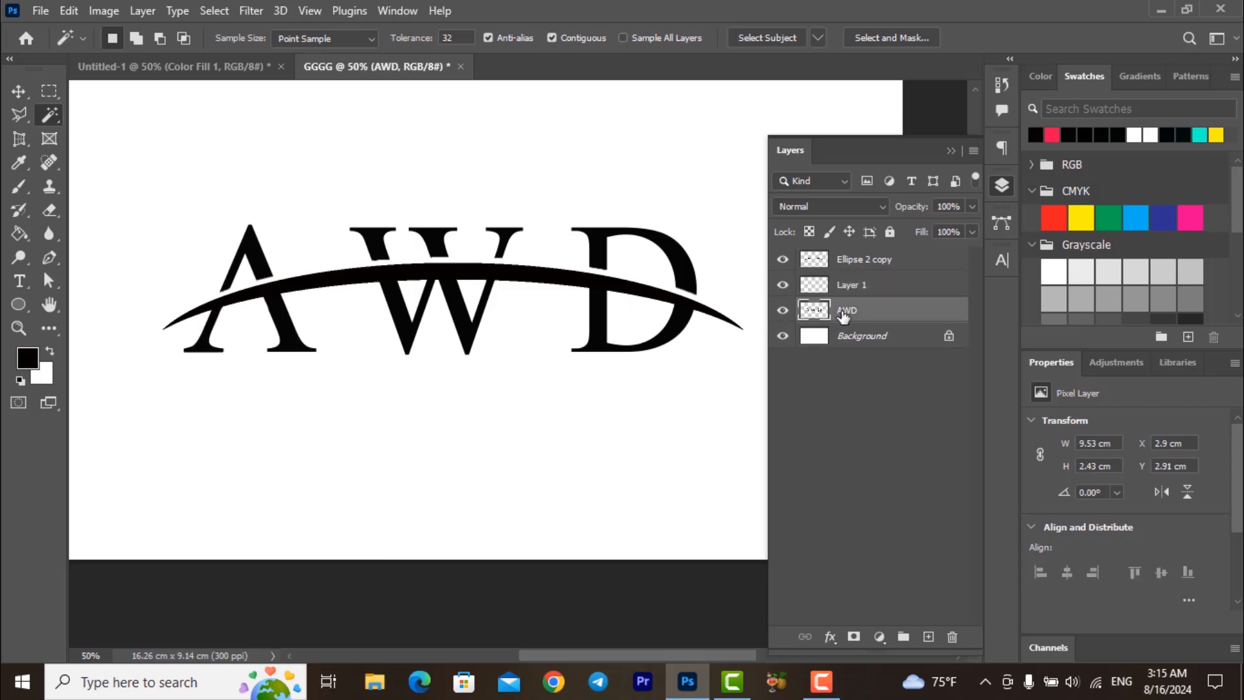
click(297, 349)
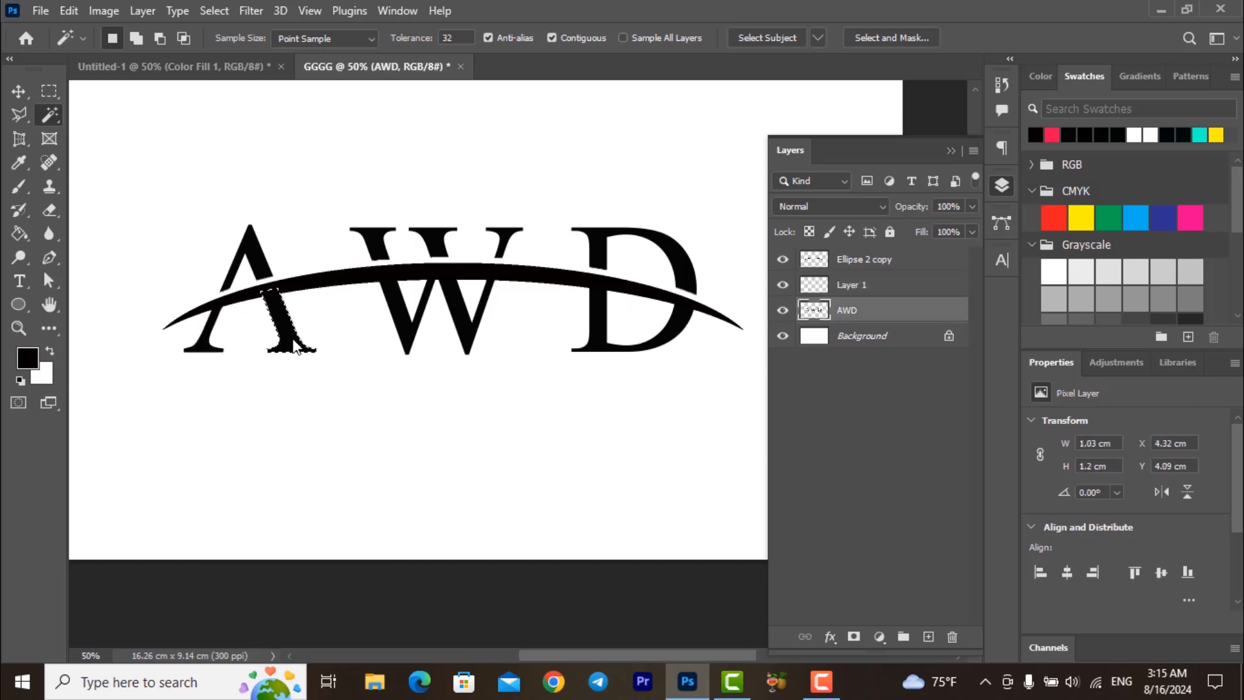
right_click(296, 349)
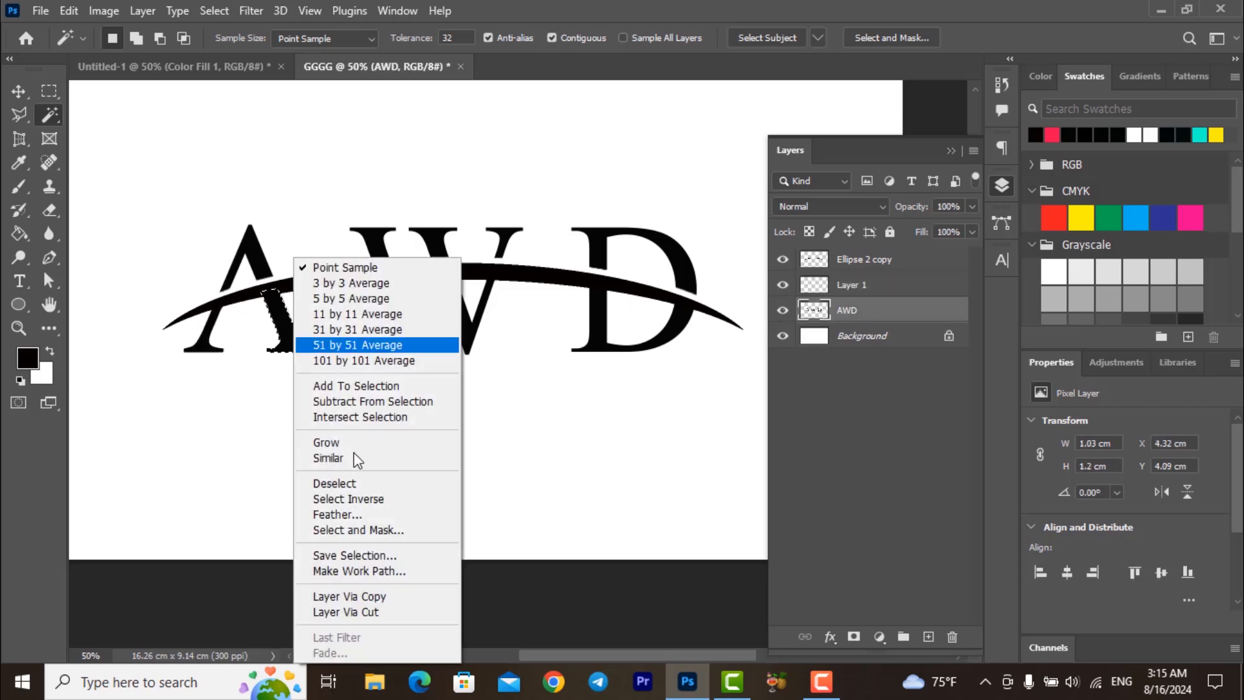
click(375, 599)
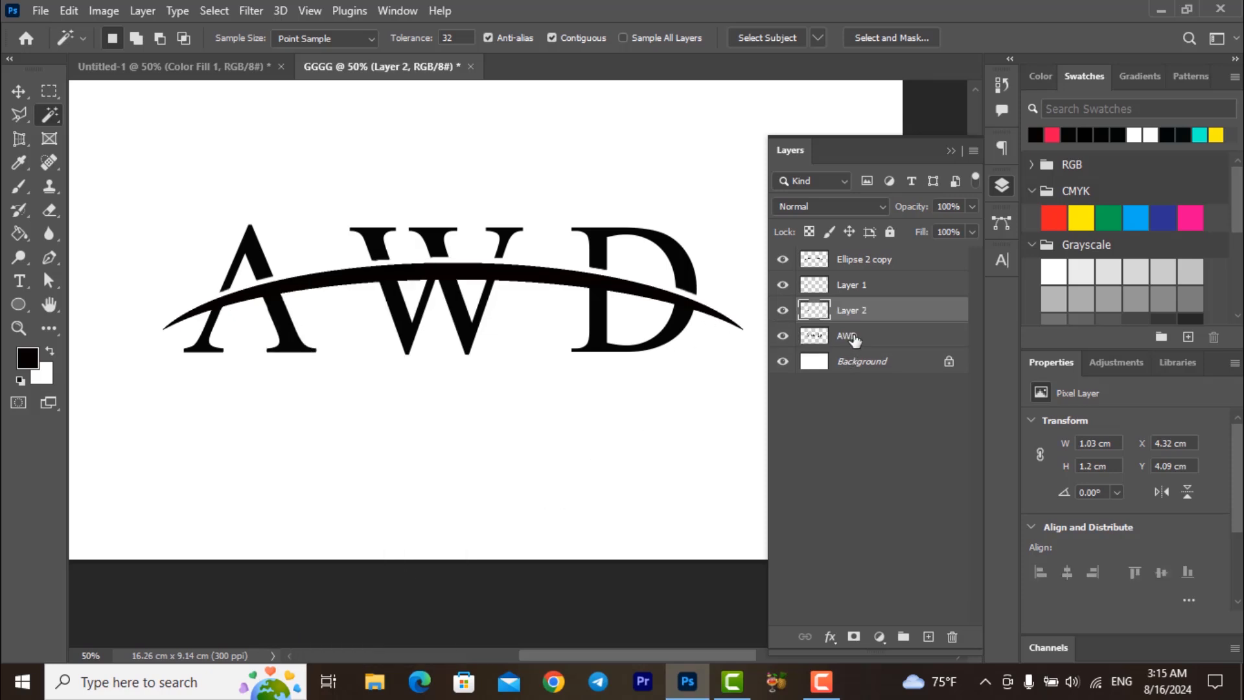
- Select the part of the W below the swoosh on the AWD layer and copy it to a new layer
click(854, 339)
click(399, 322)
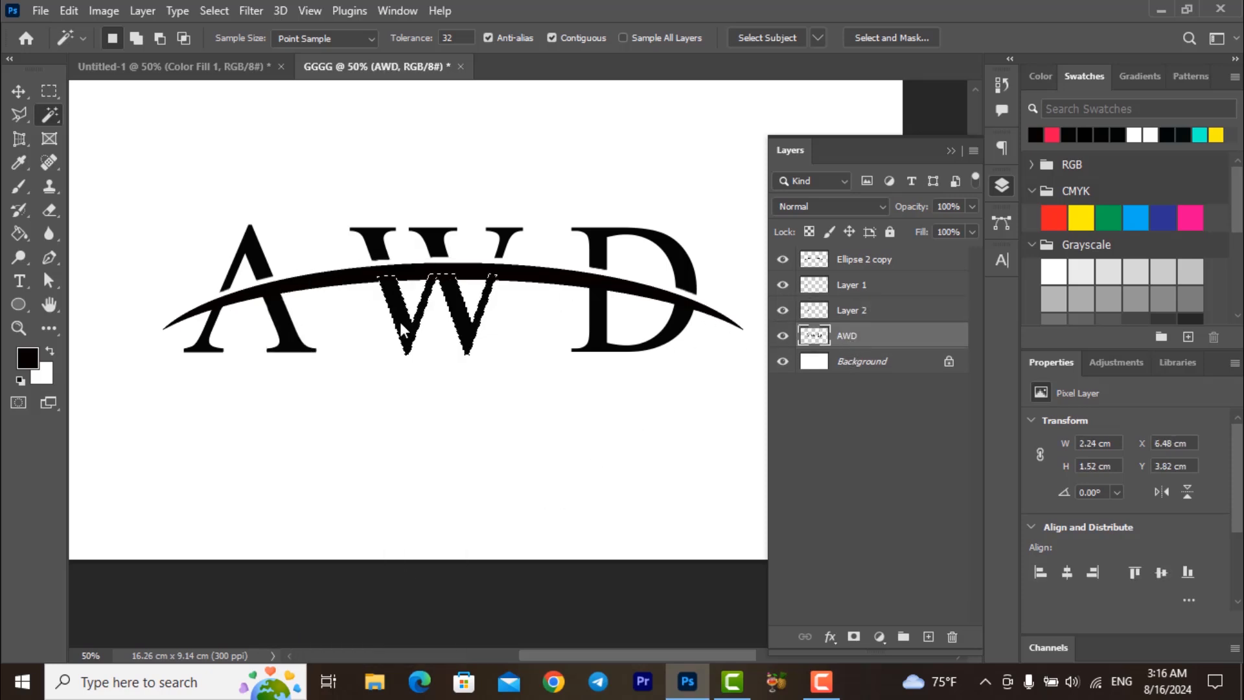
right_click(399, 321)
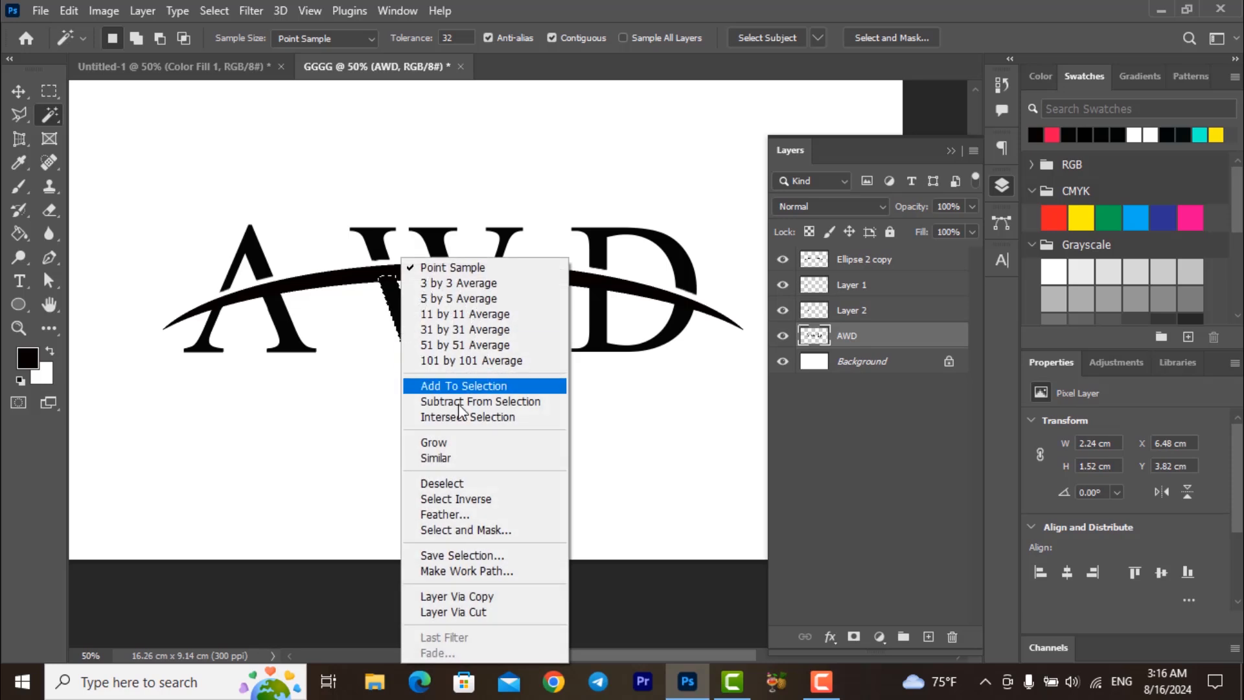
click(487, 597)
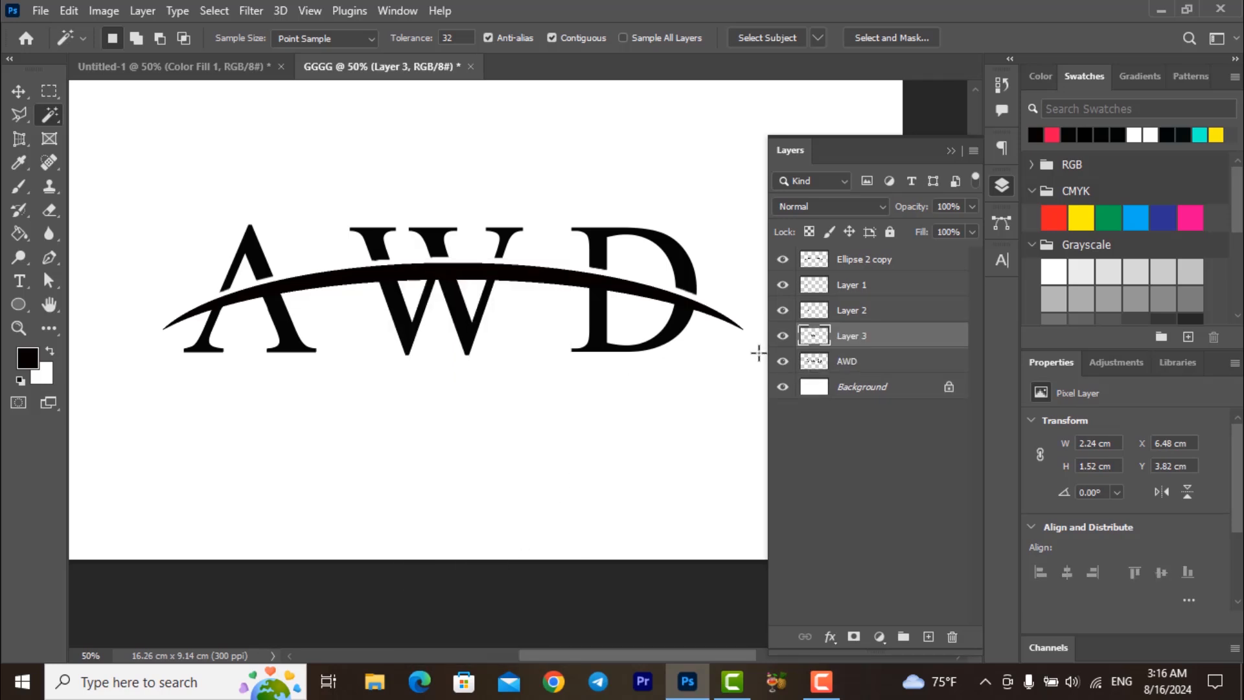
- Select the part of the D below the swoosh on the AWD layer and copy it to a new layer
click(835, 364)
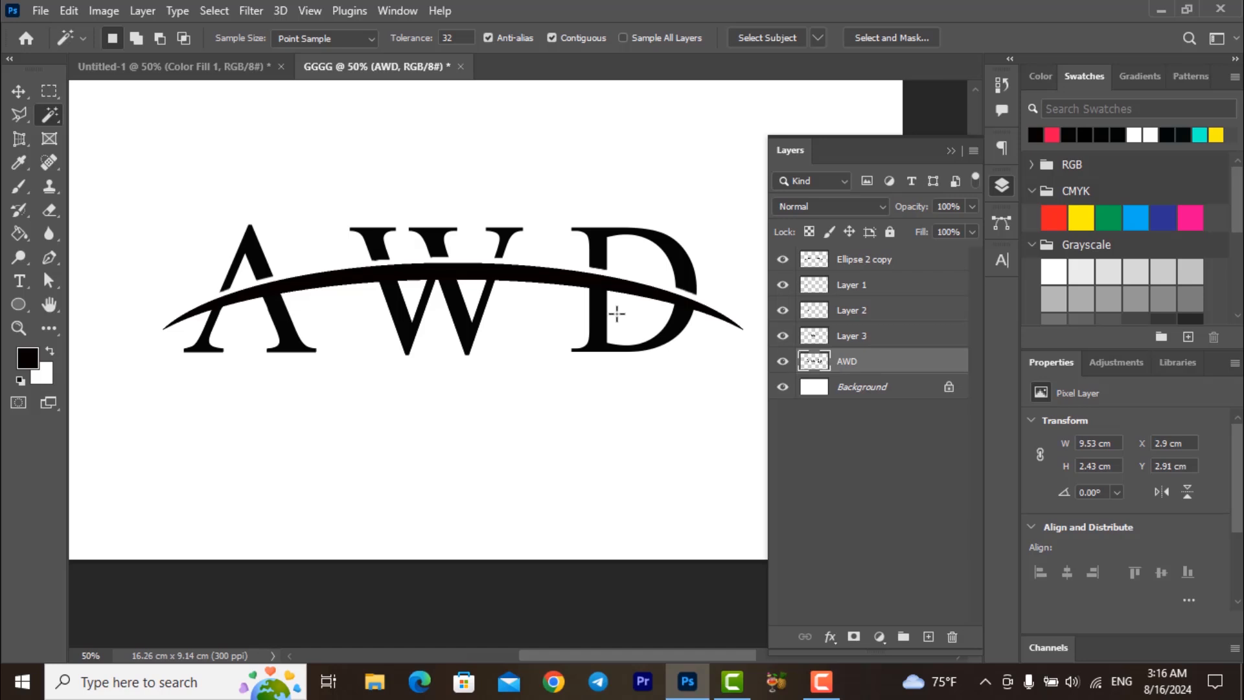
click(602, 329)
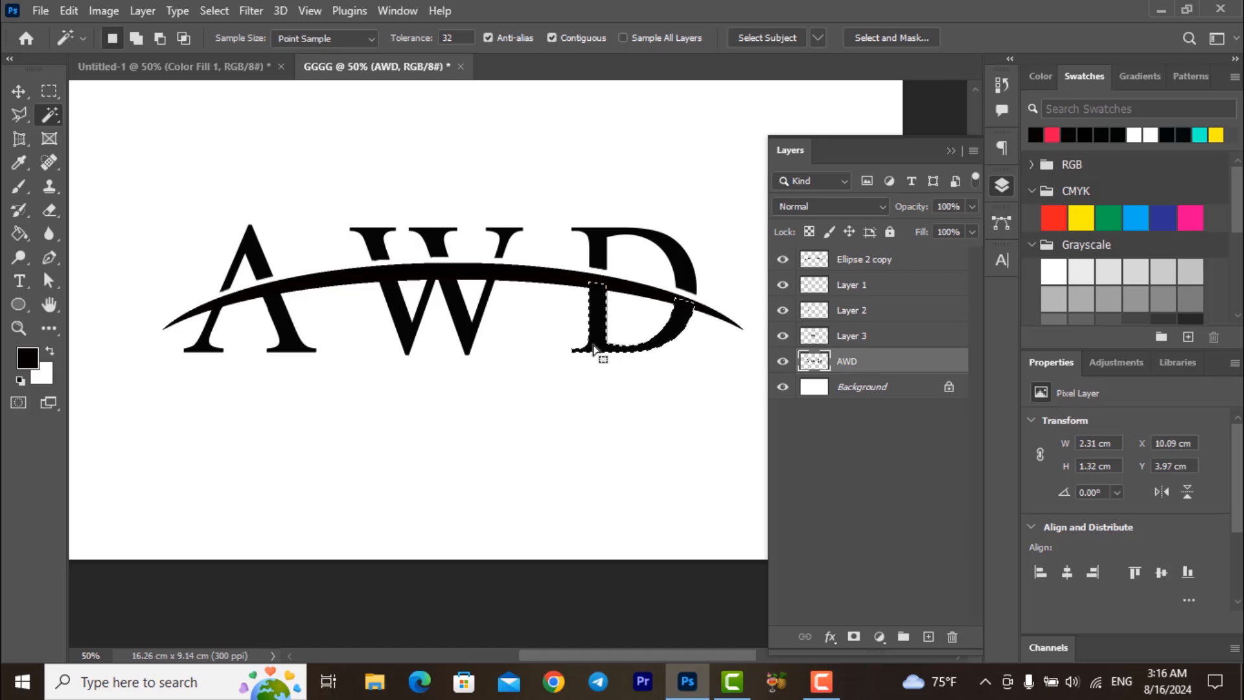
right_click(602, 329)
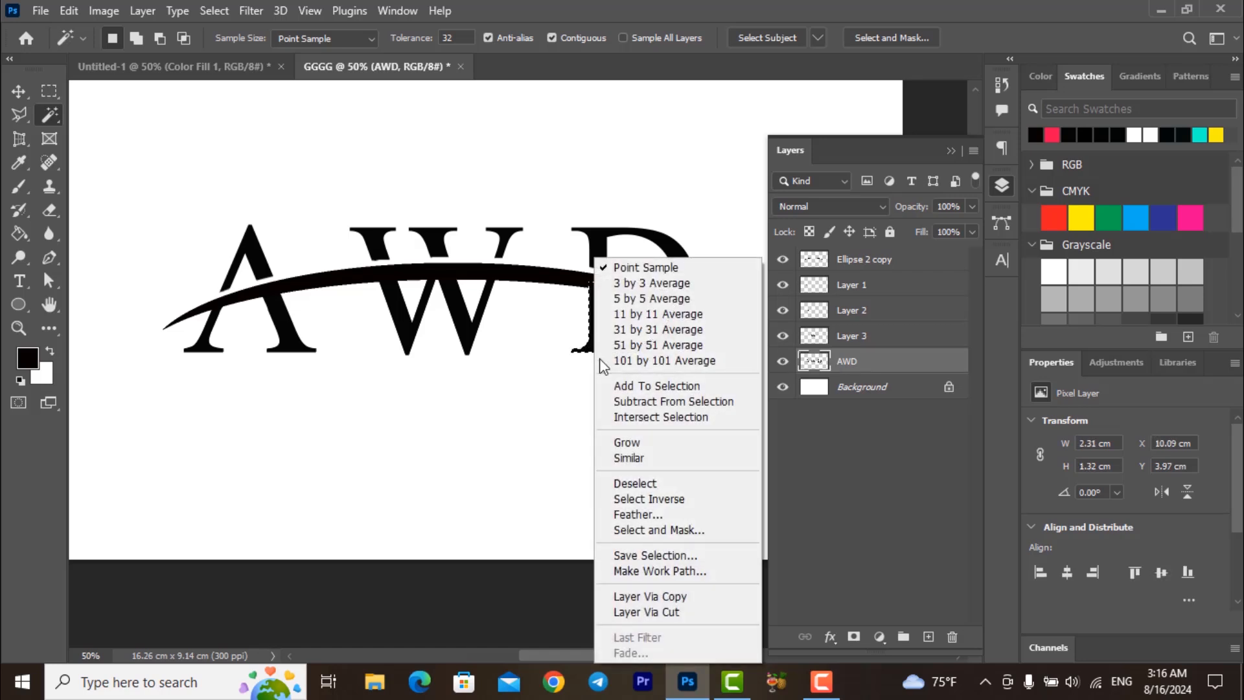
click(657, 596)
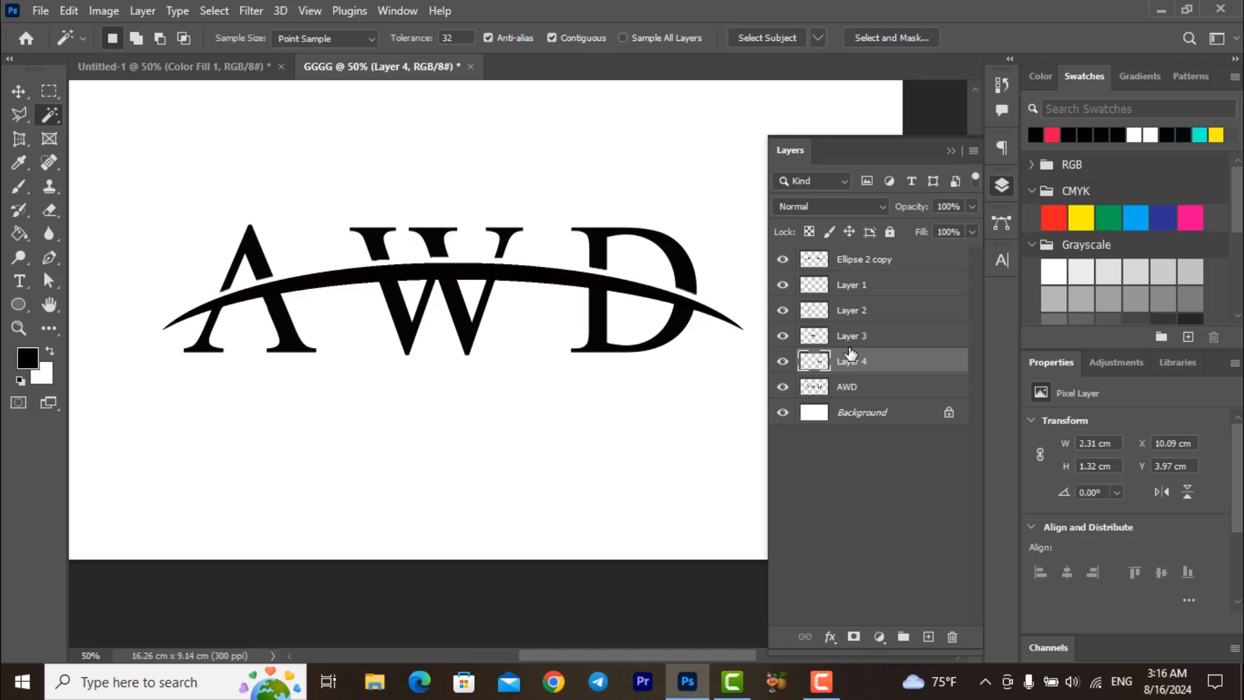
- Merge Layer 1 through Layer 4 with the Ellipse 2 copy layer so the swoosh and lower letter parts share one layer
click(860, 390)
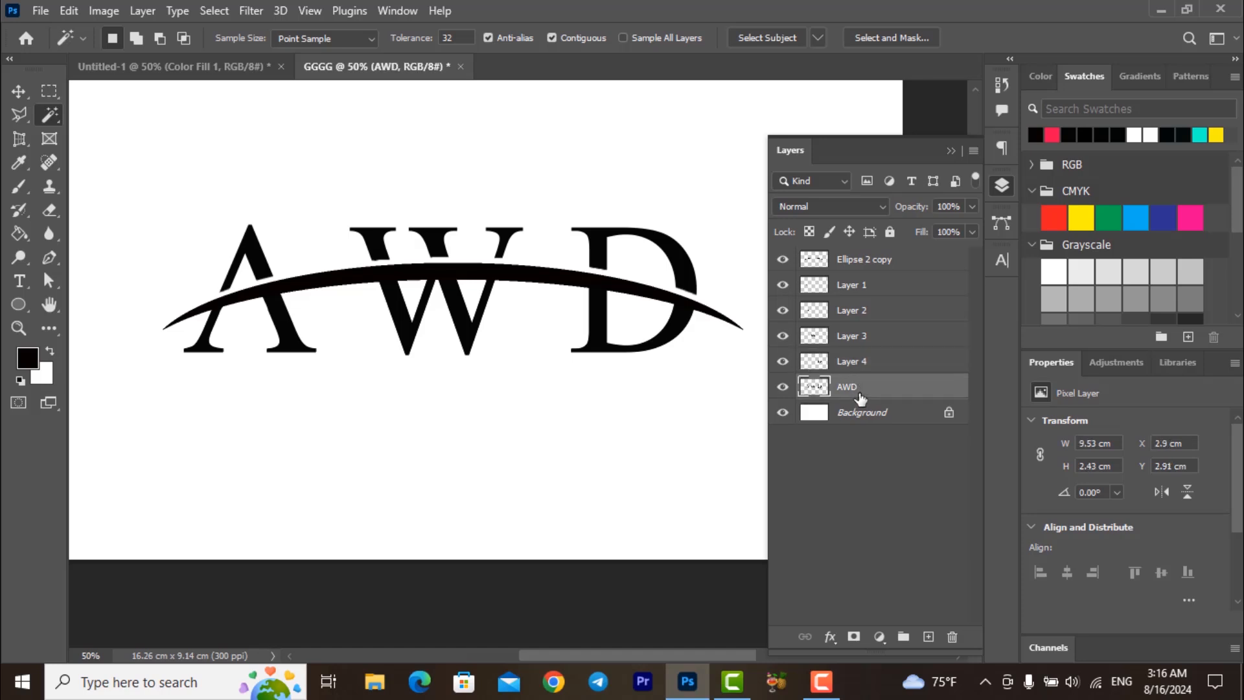
click(874, 370)
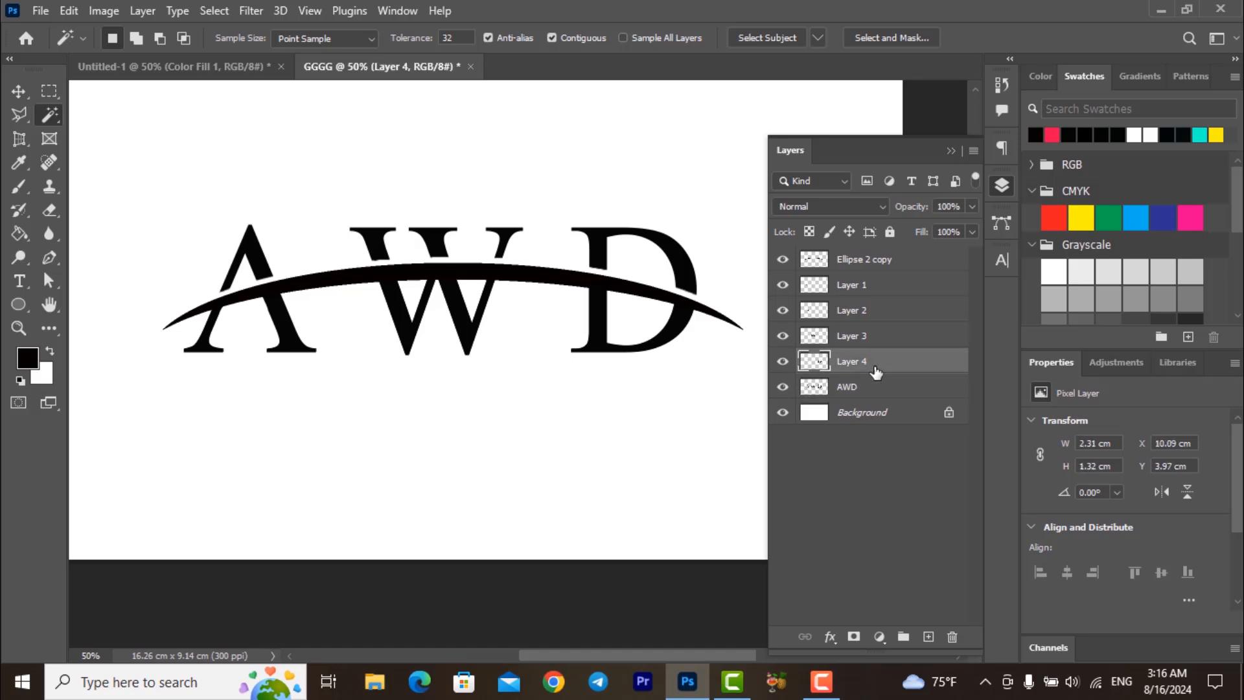
shift+click(883, 265)
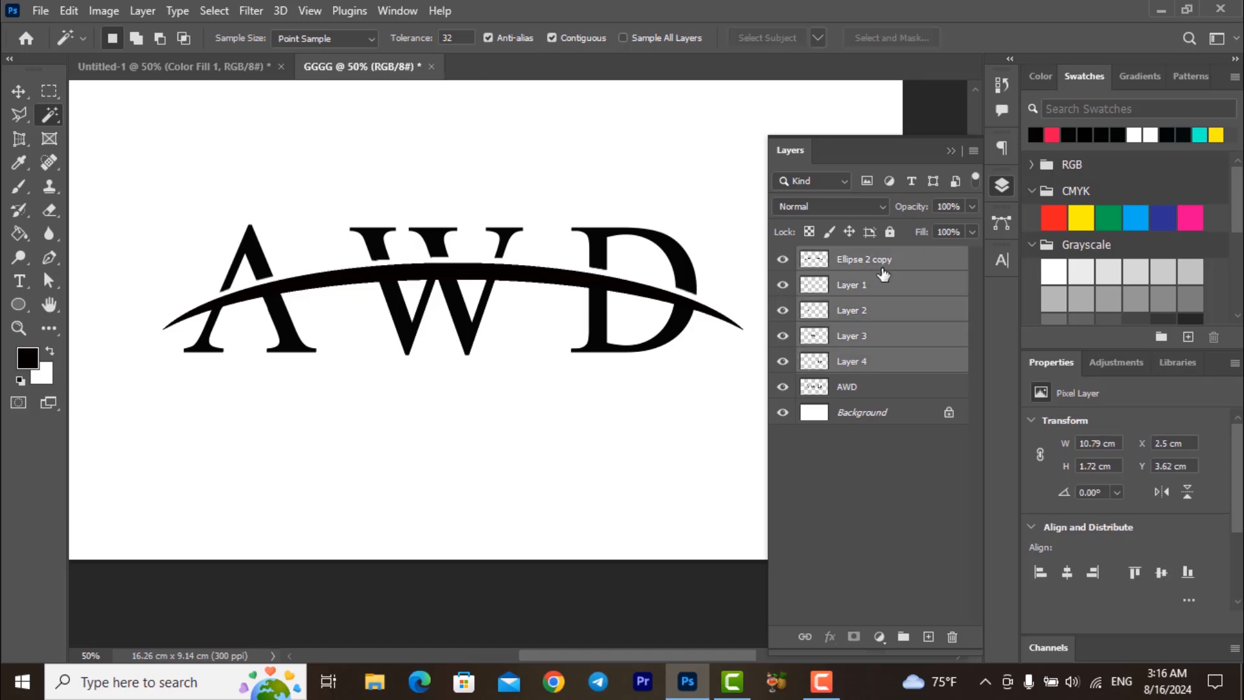
right_click(887, 261)
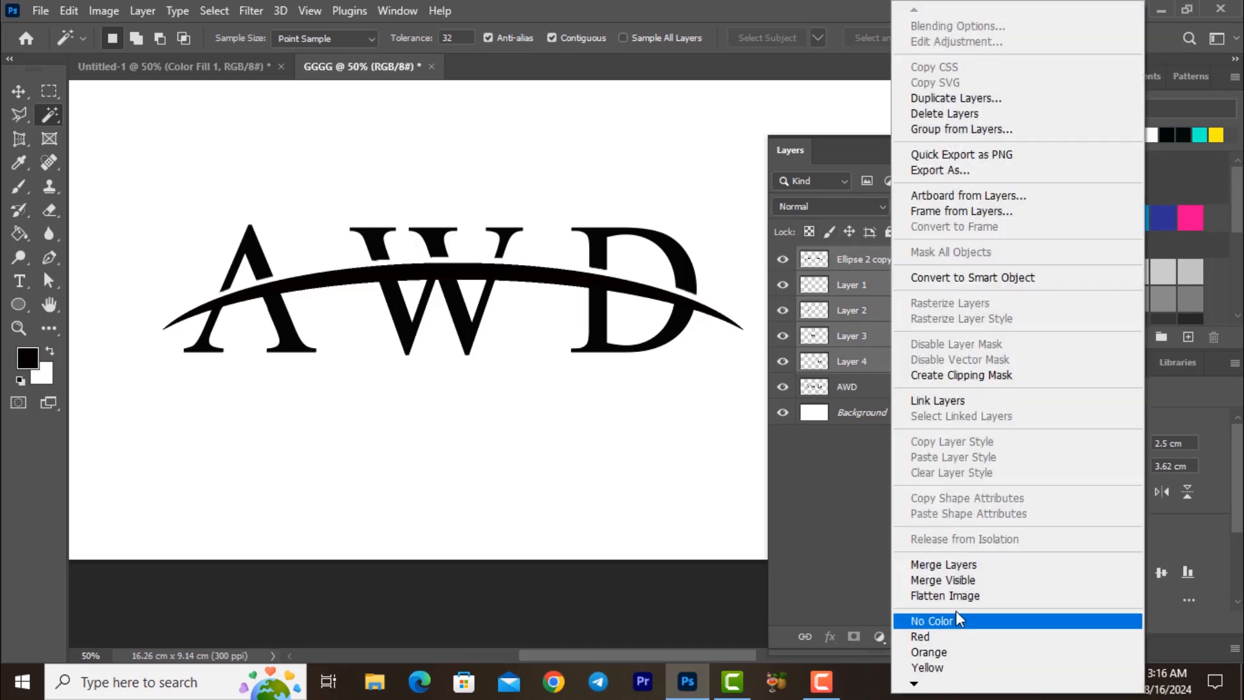
click(984, 563)
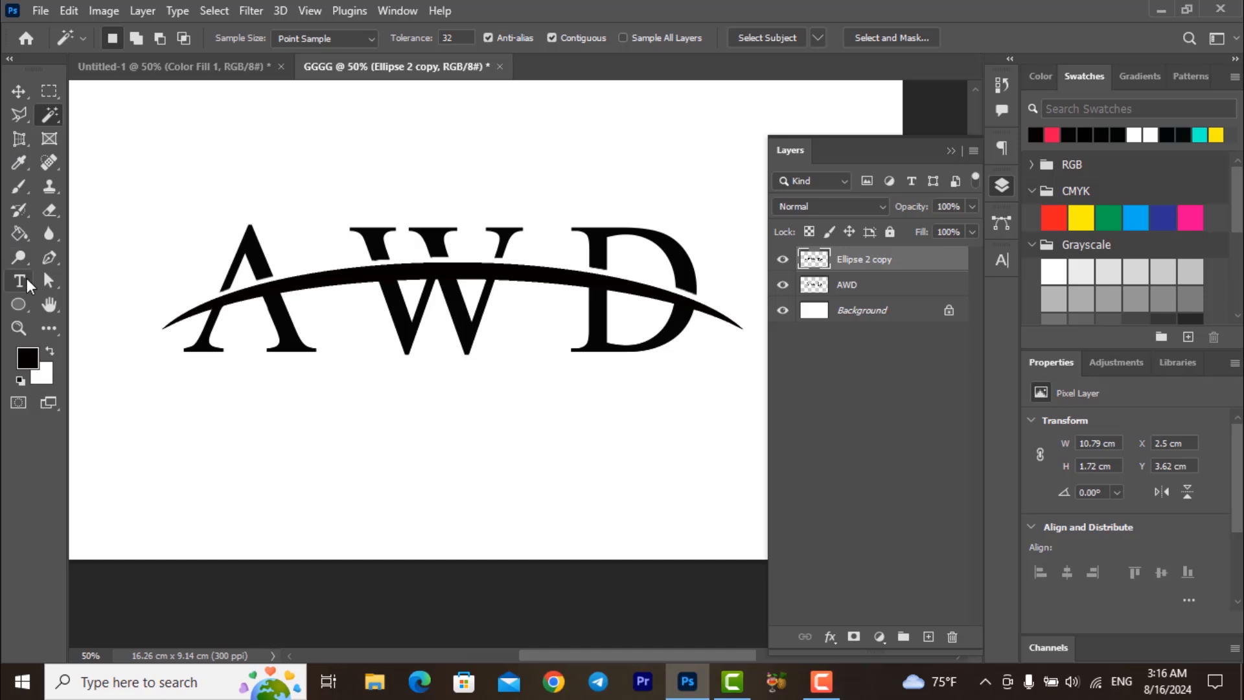
- Add the text AFRICAN WILD DOMESTIC at 14 pt and place it just below the AWD letters
drag(29, 282, 96, 286)
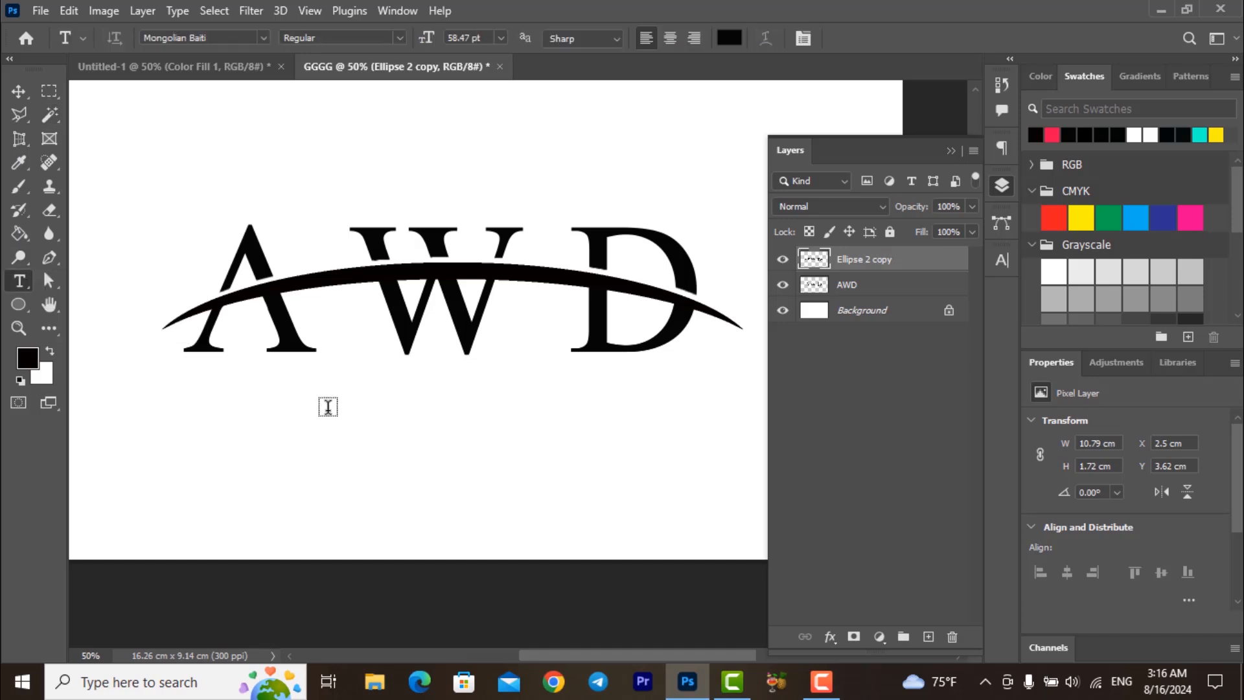
click(356, 417)
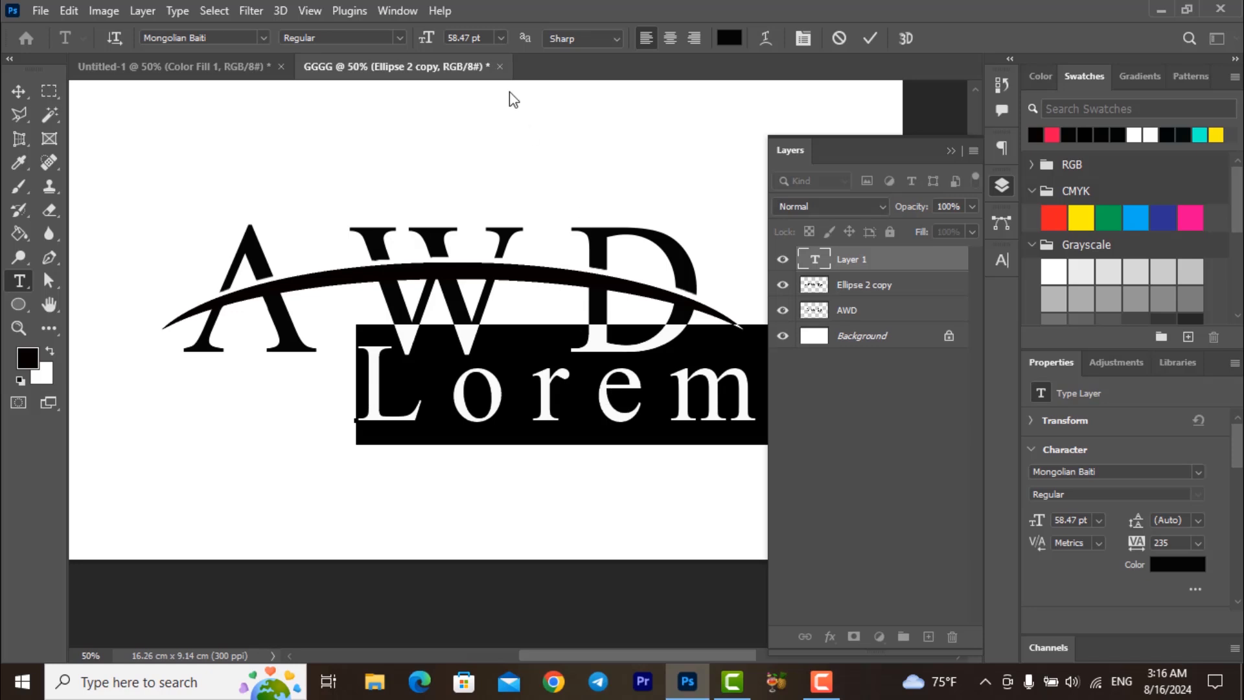
click(498, 37)
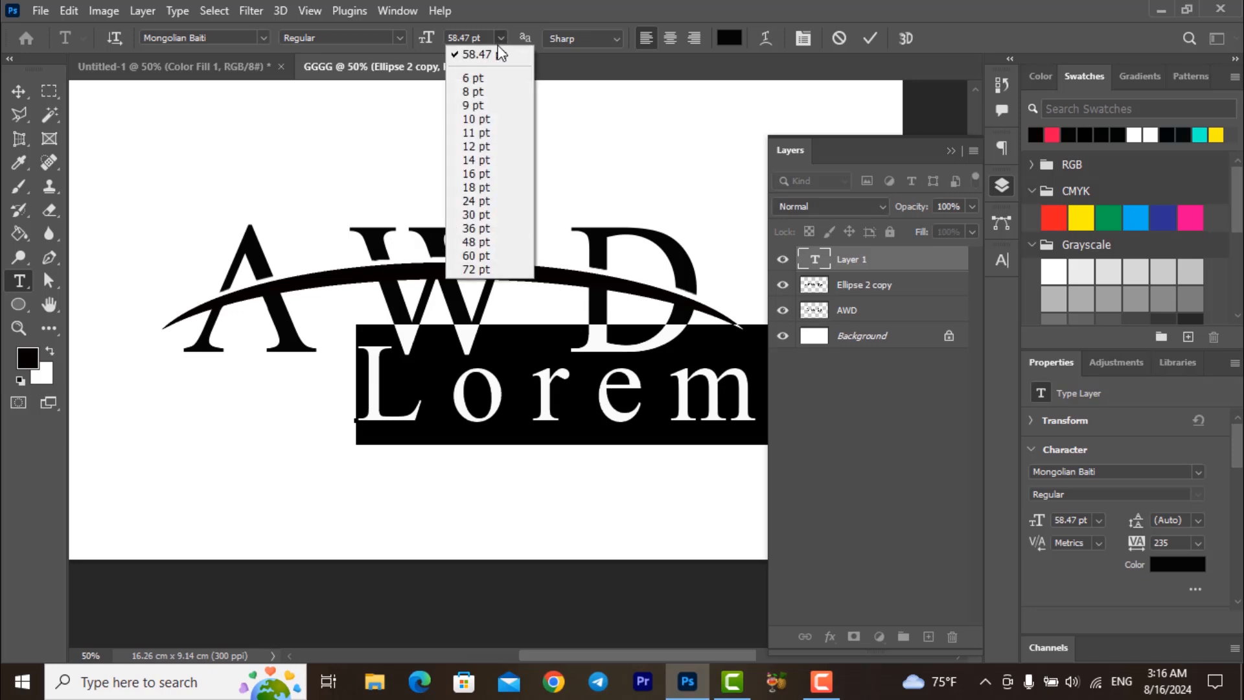
click(482, 162)
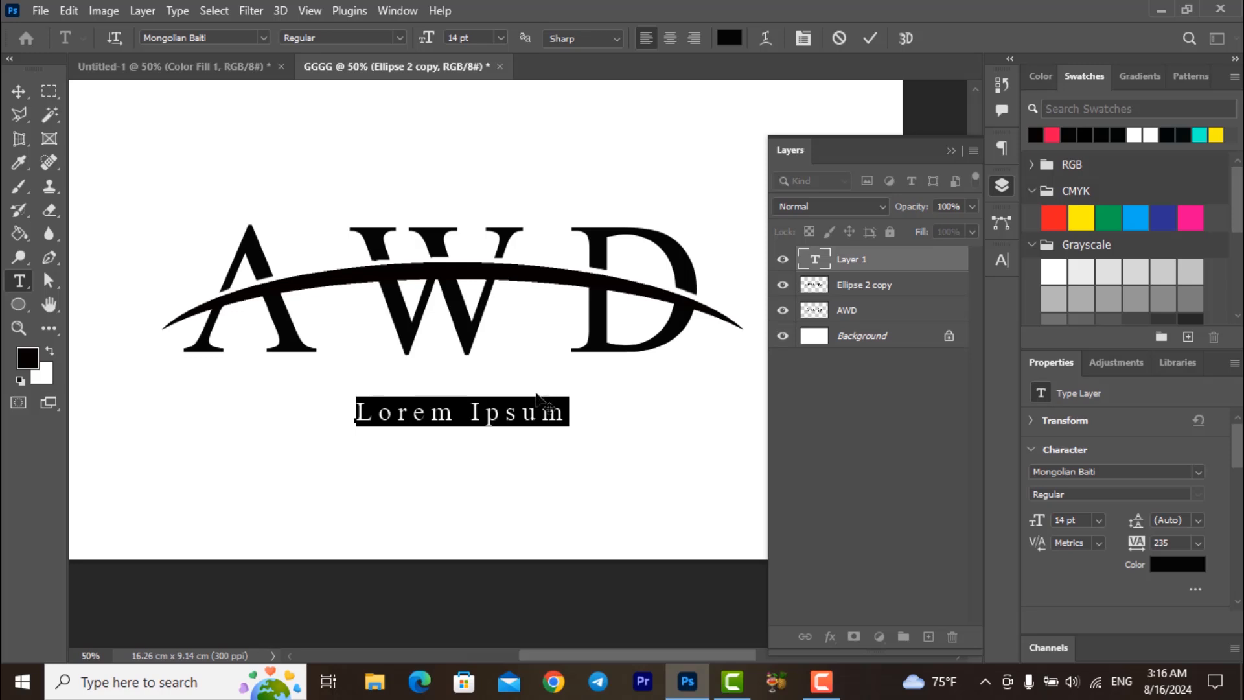
key(BackSpace)
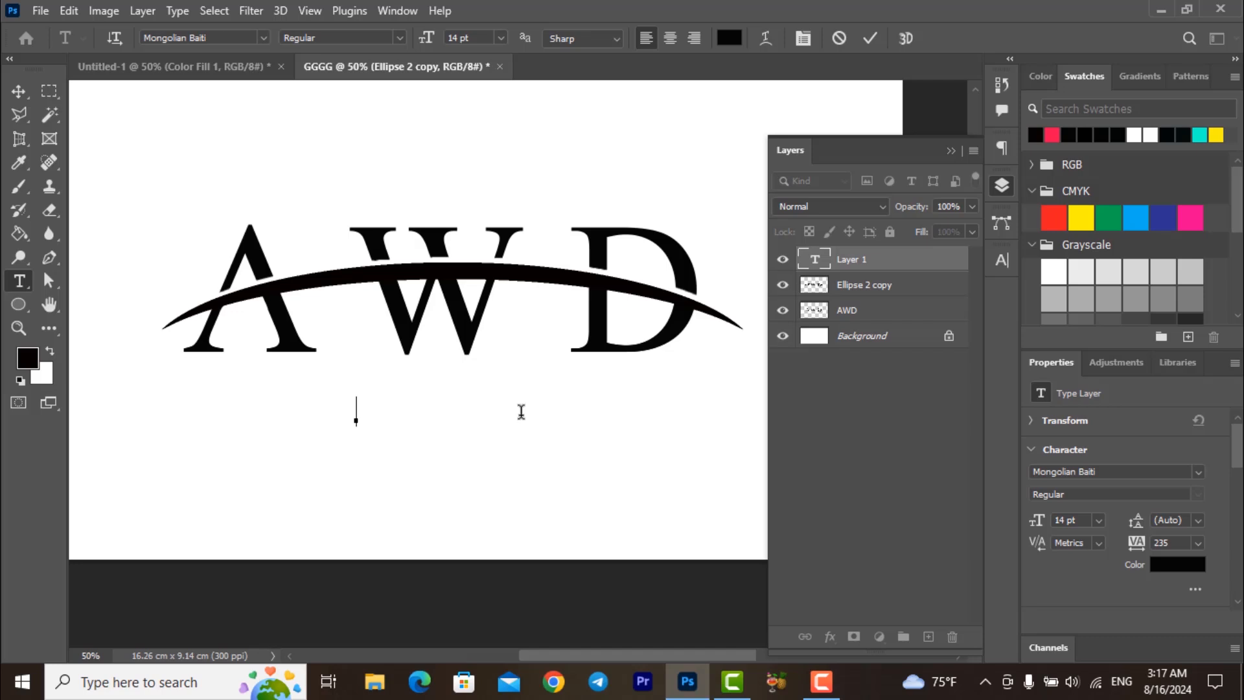
text(AFRICAN WILD DOMEST)
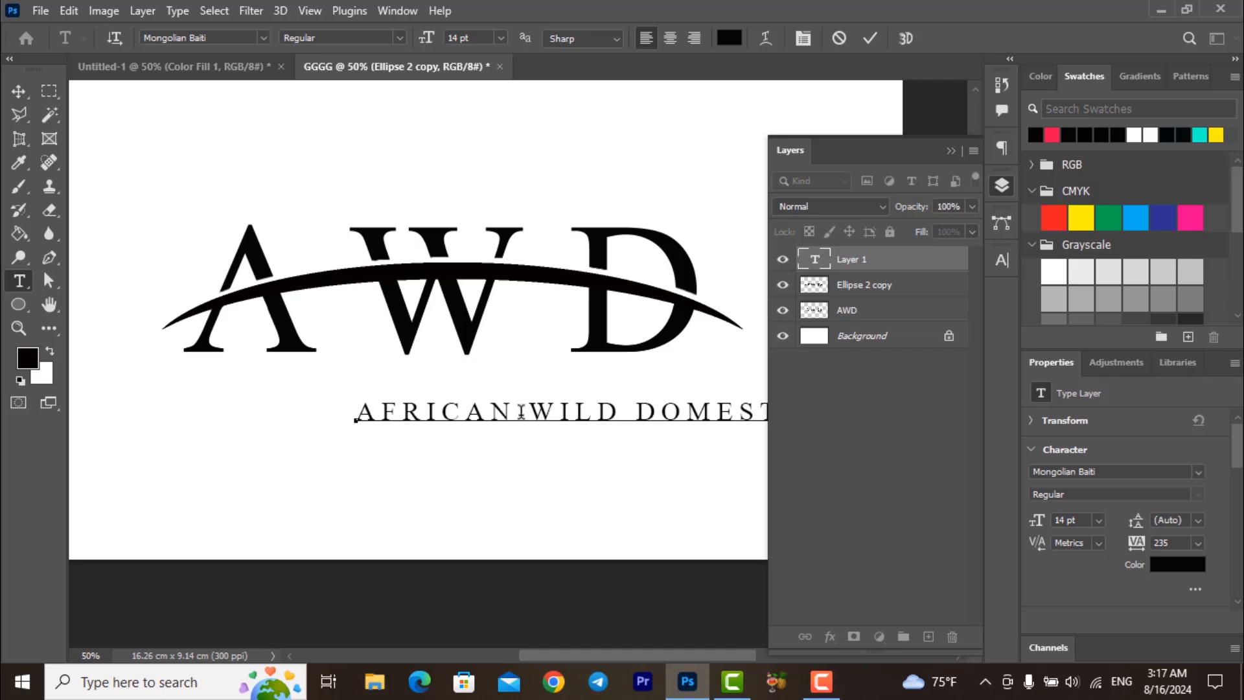
click(20, 93)
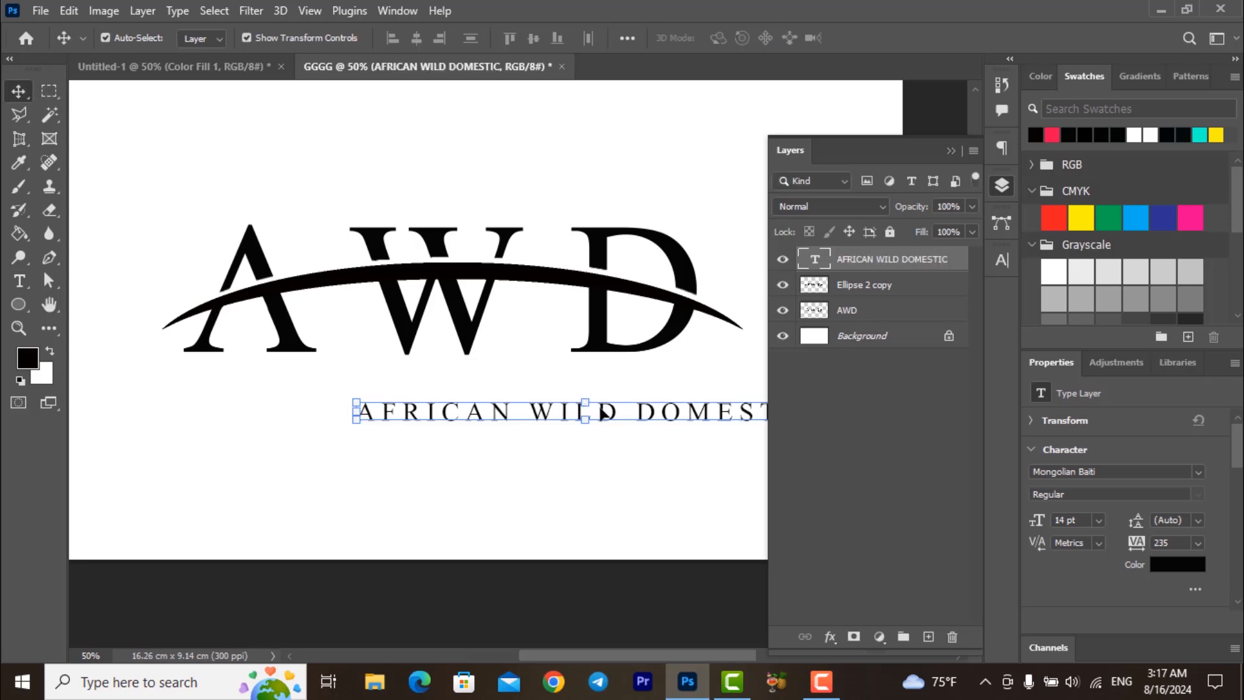
drag(602, 411, 467, 389)
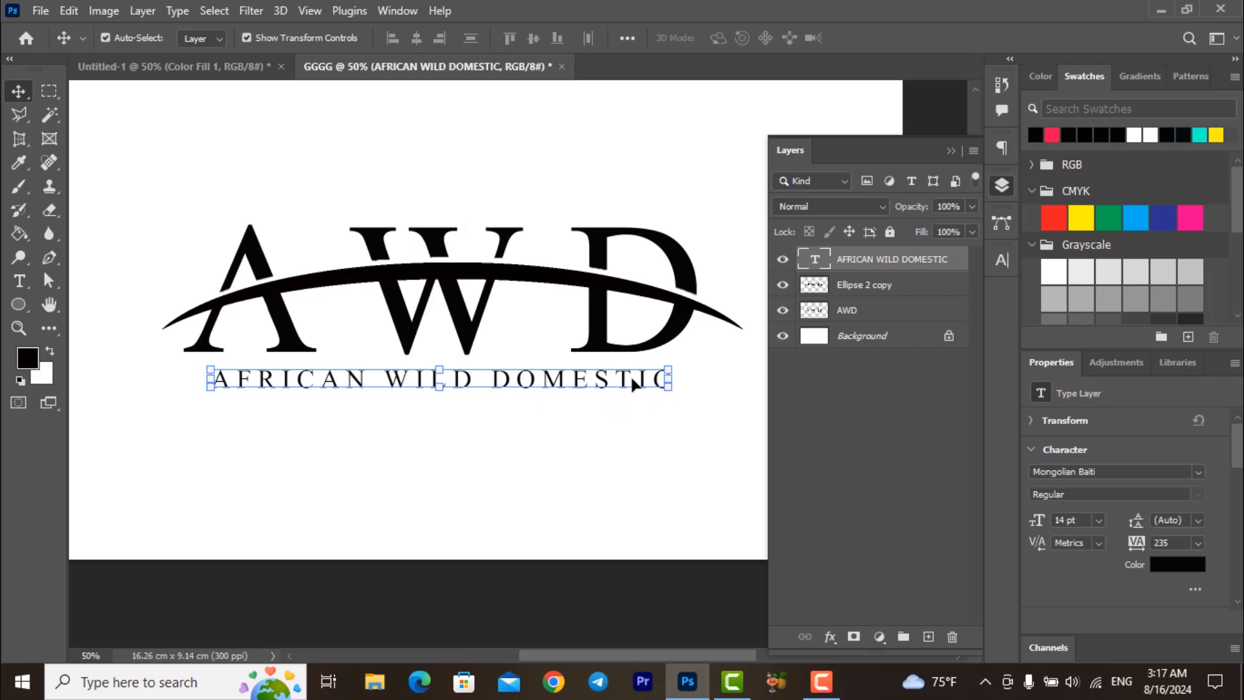
- Set the tracking of the AFRICAN WILD DOMESTIC text to 415
double_click(634, 382)
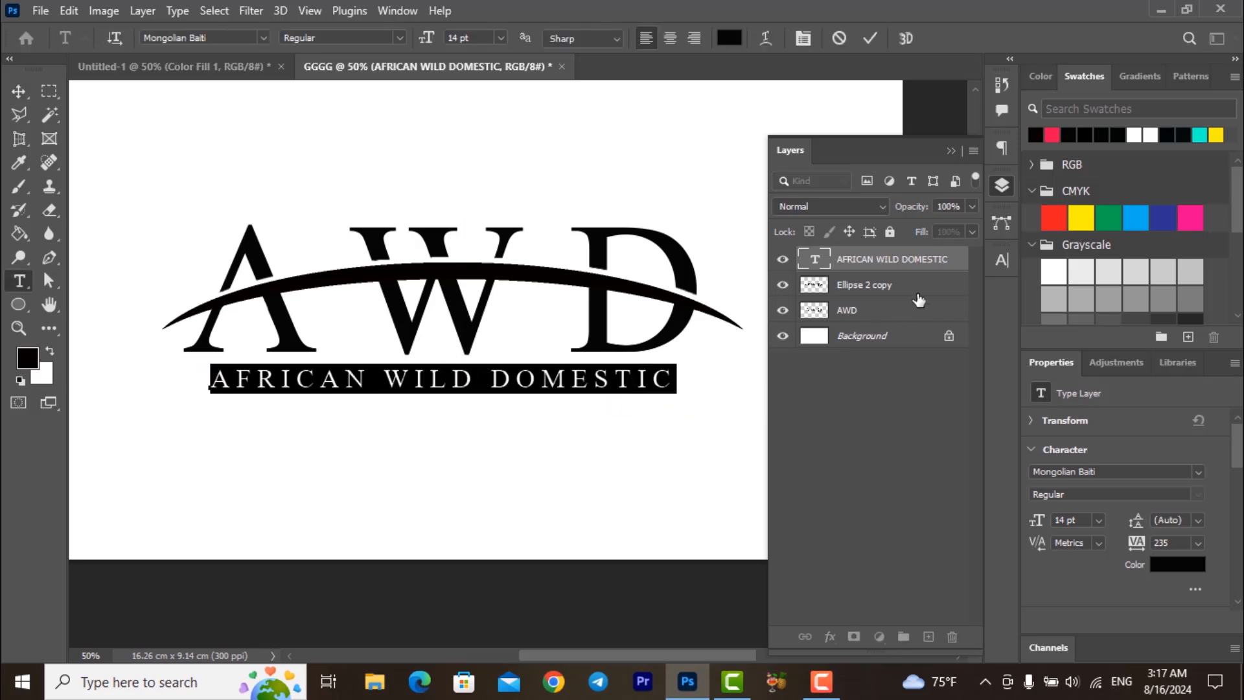
click(1002, 260)
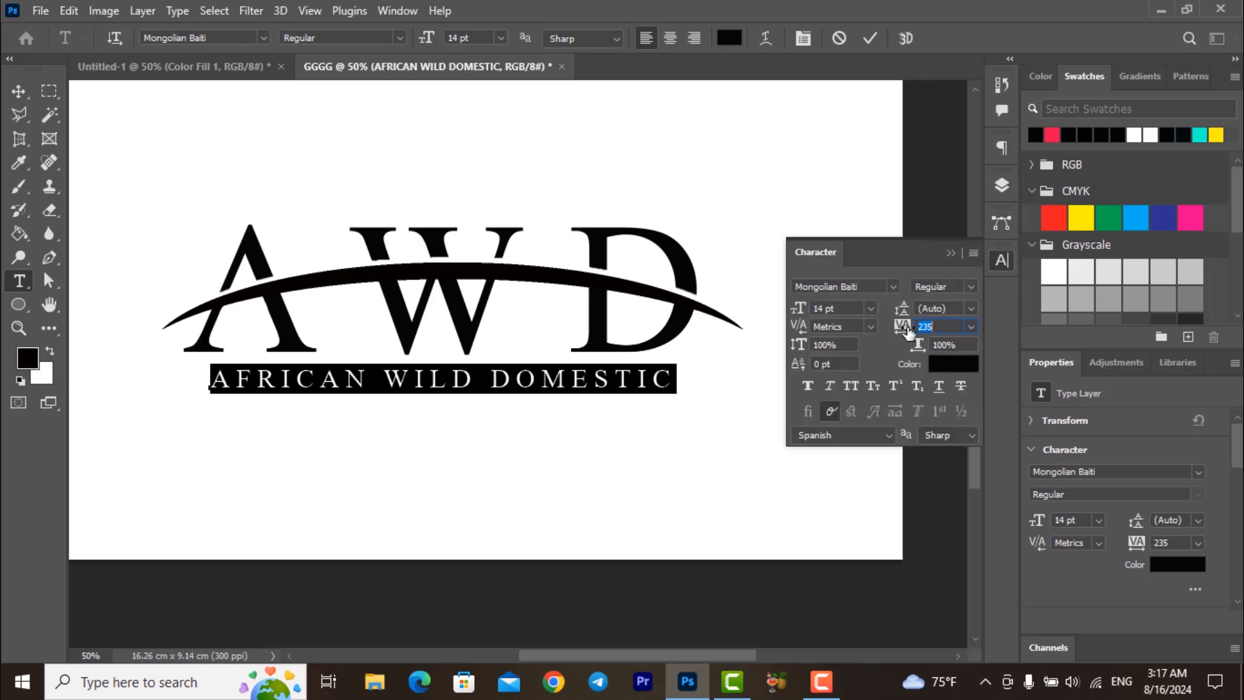
drag(909, 331, 918, 331)
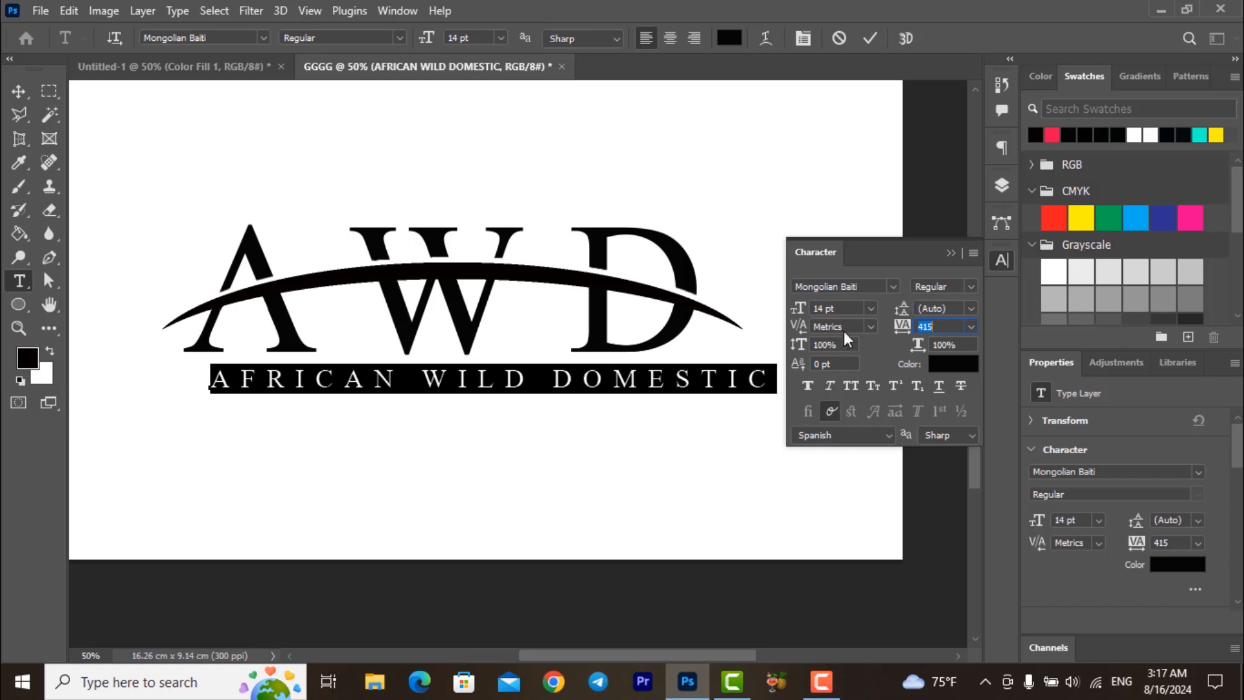
- Try the tagline at 16 pt and centre it beneath the AWD letters
click(869, 309)
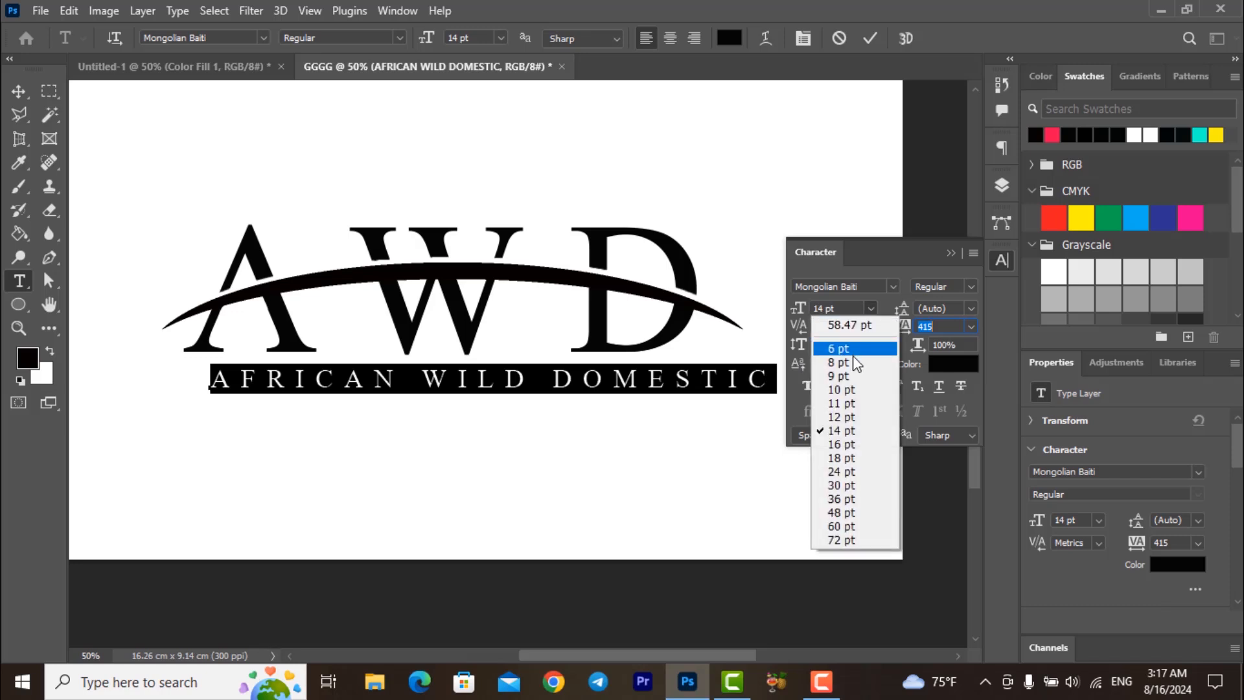
click(846, 443)
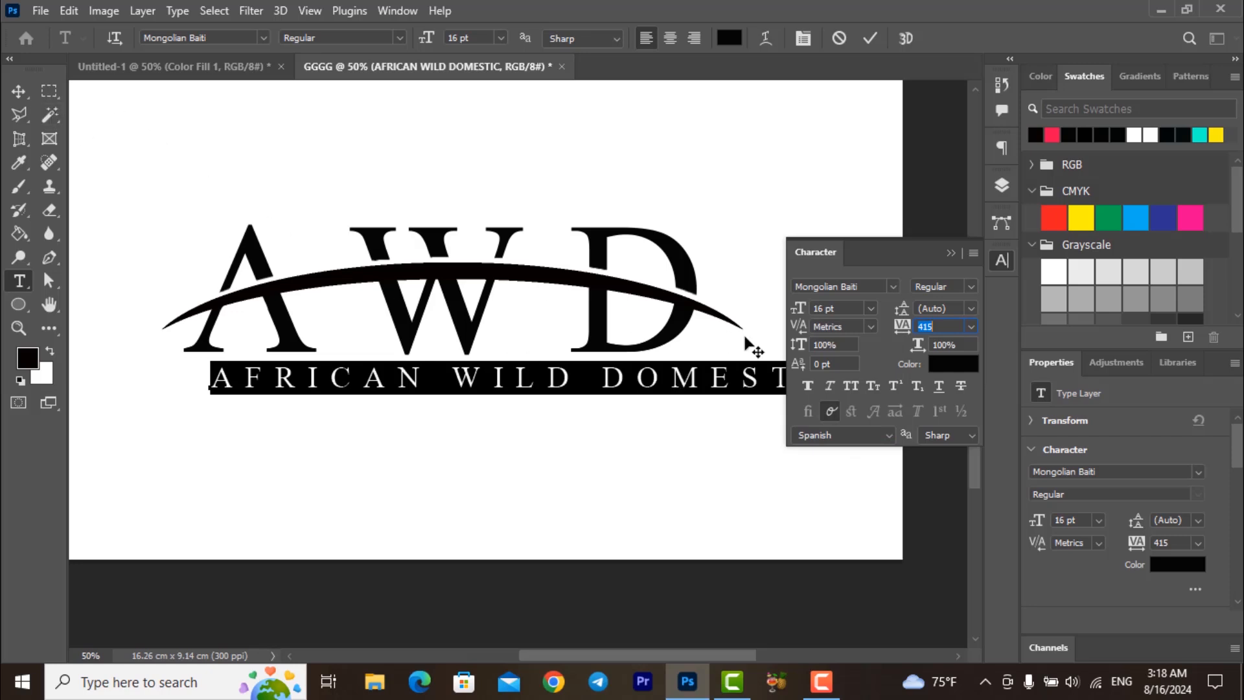
click(18, 92)
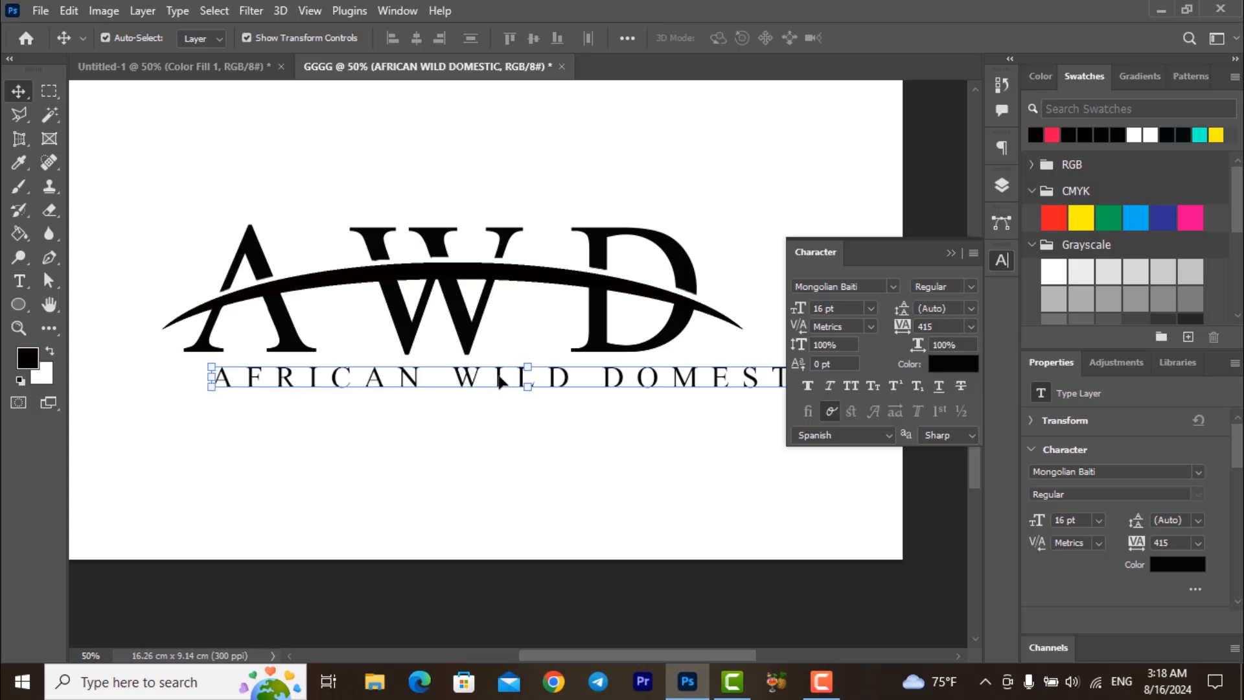
drag(499, 381, 425, 378)
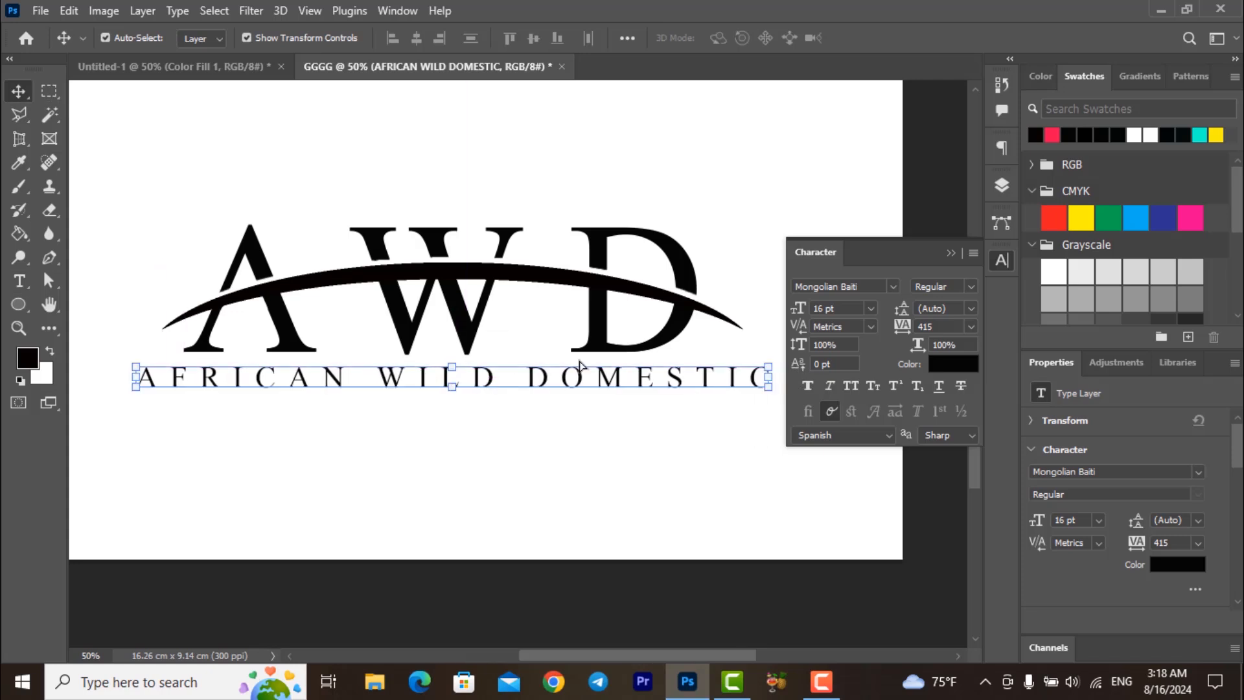
- Set the tagline's size to 14 pt and shift it so it starts under the swoosh's left tip
double_click(635, 385)
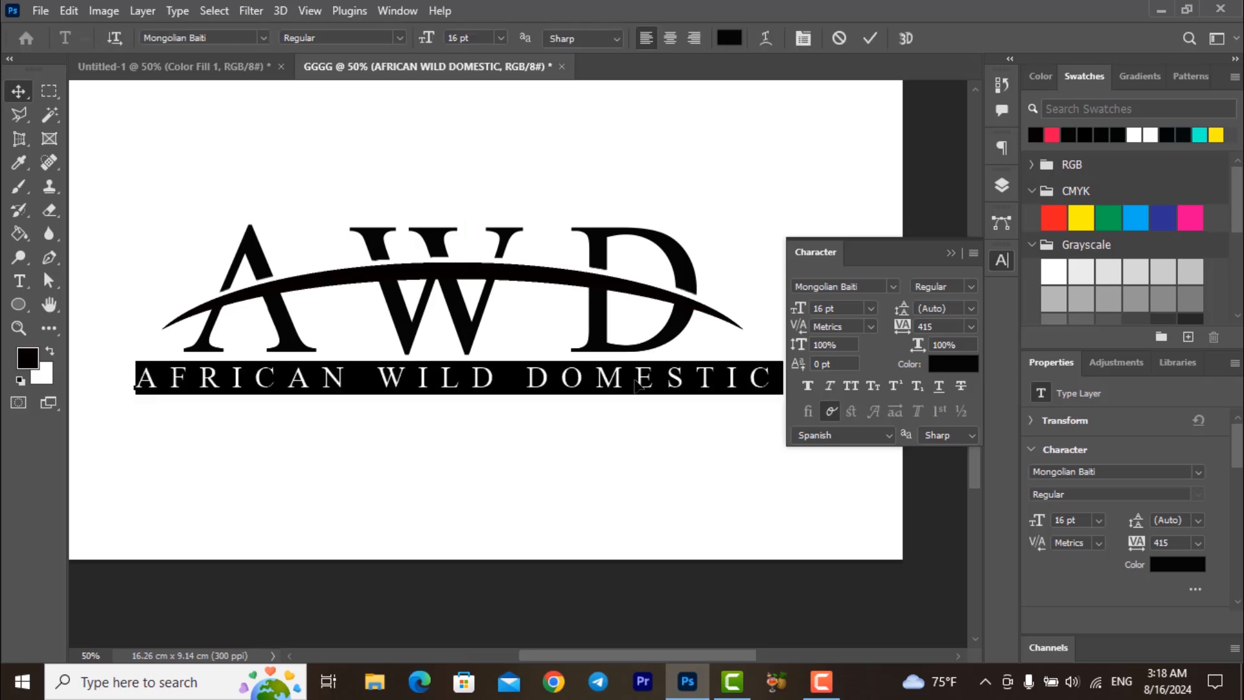
click(870, 308)
click(850, 431)
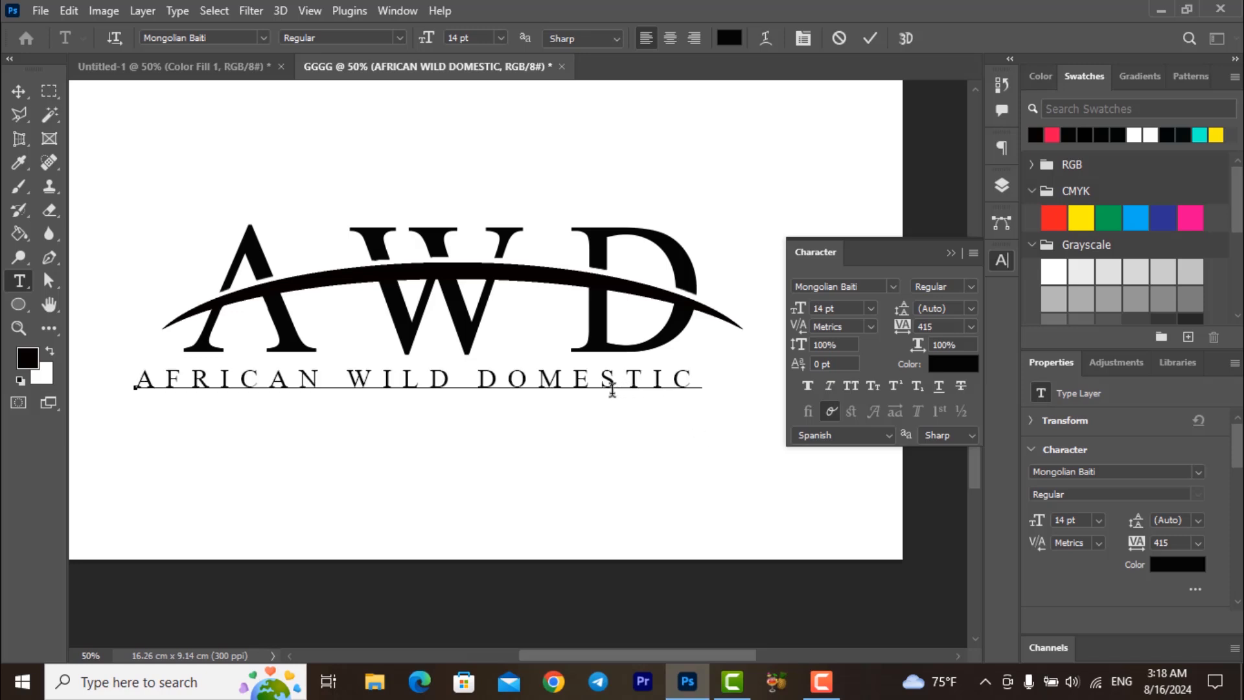
click(18, 92)
drag(370, 382, 397, 379)
click(605, 450)
click(483, 380)
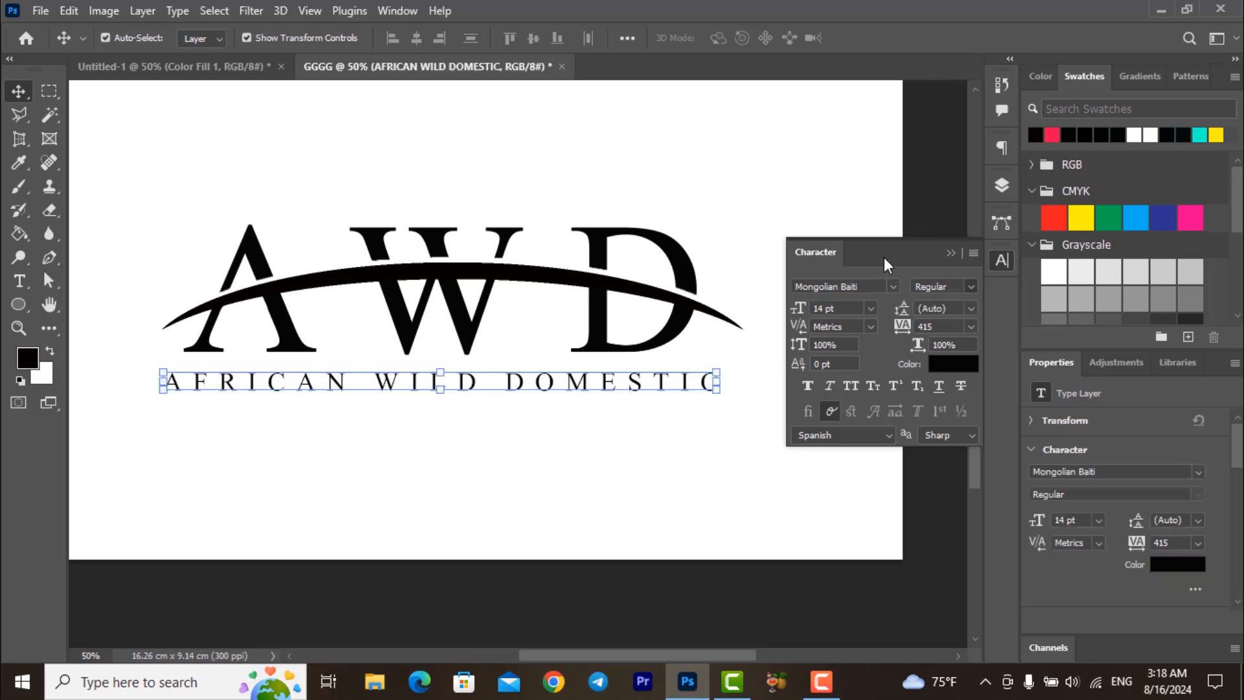
- Rasterize the AFRICAN WILD DOMESTIC text layer
click(1003, 259)
click(596, 468)
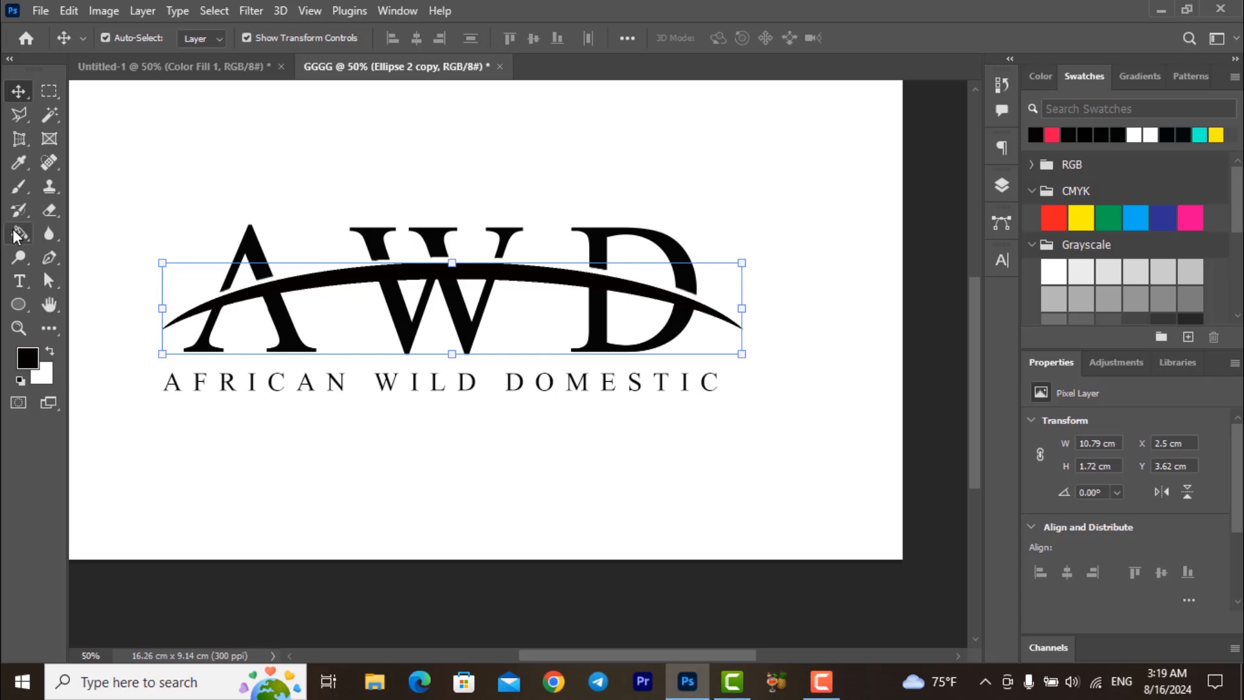
click(1001, 186)
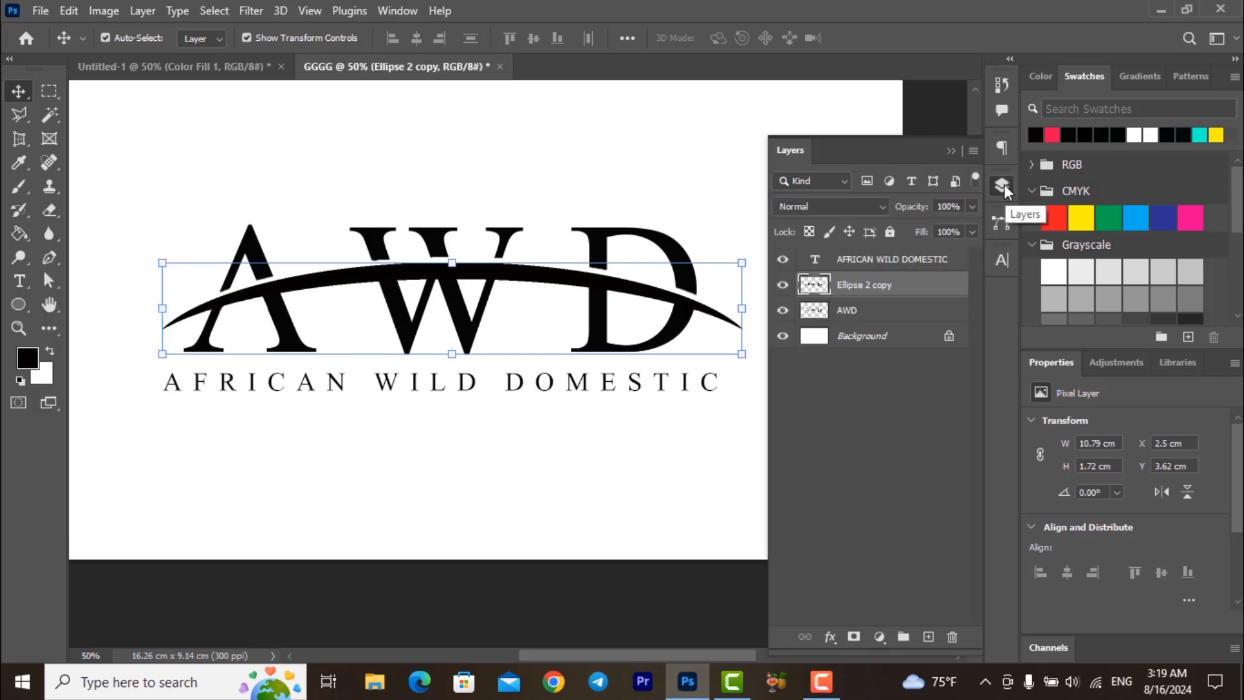
click(903, 265)
right_click(896, 266)
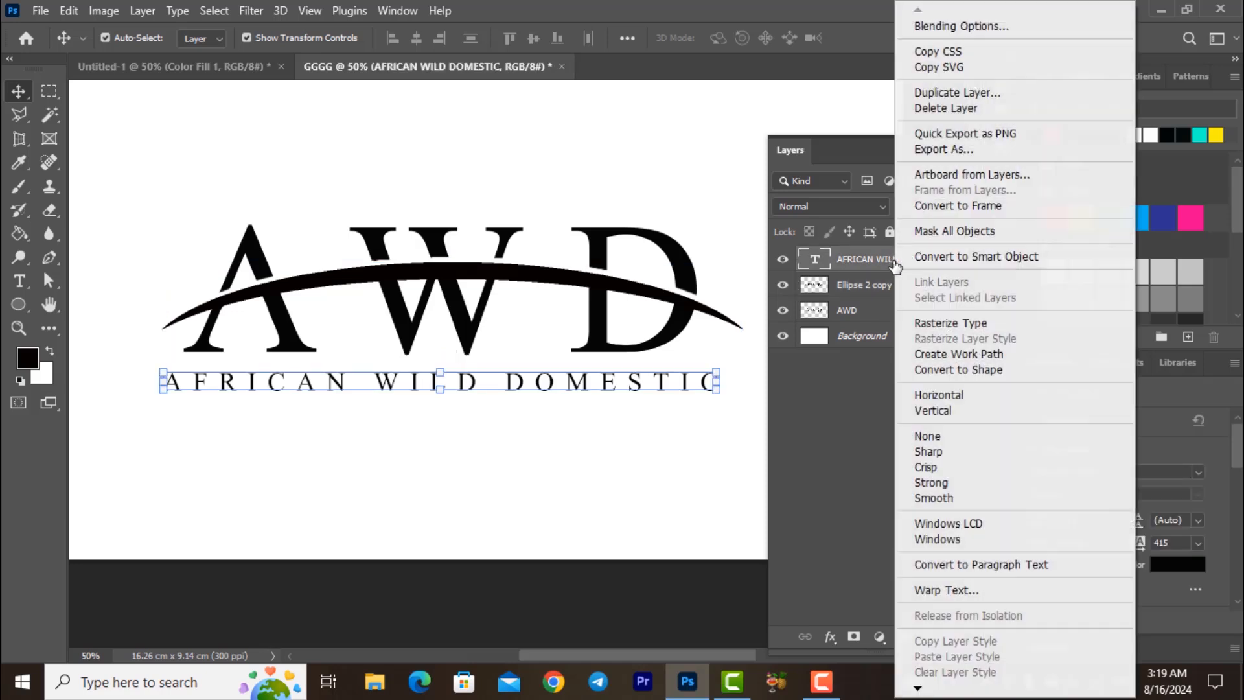
click(955, 324)
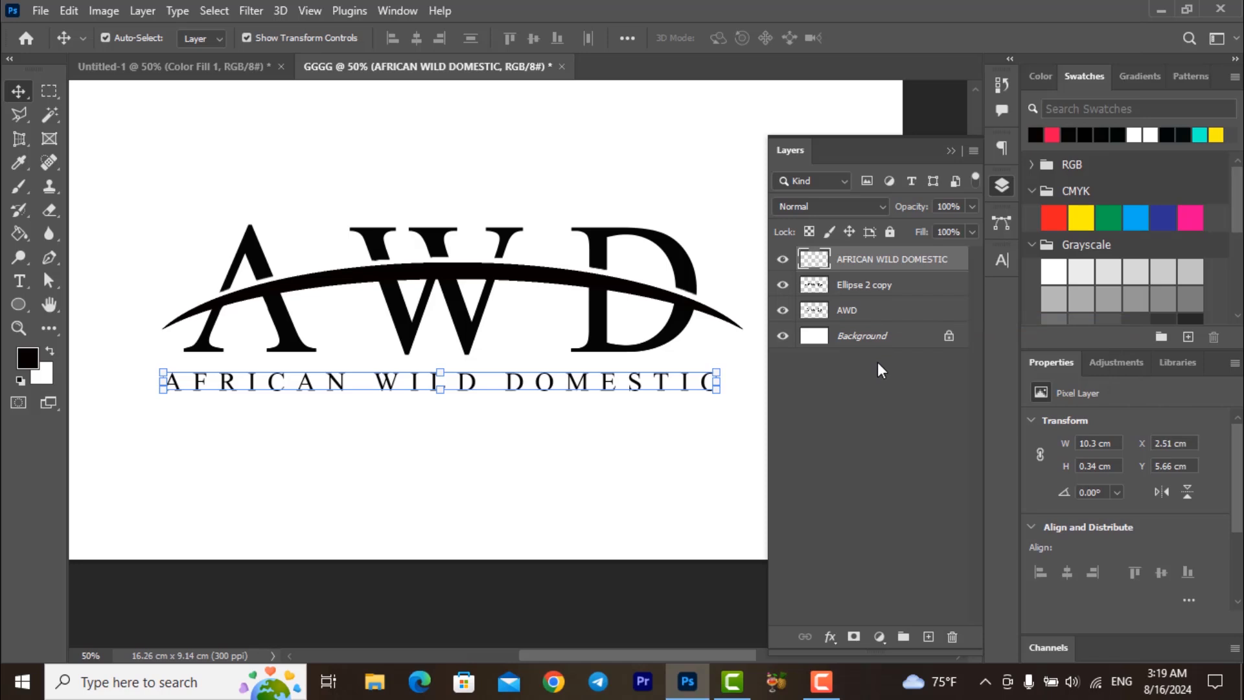
- Add a Gradient Overlay to the Ellipse 2 copy layer holding the swoosh and lower letter parts
click(876, 292)
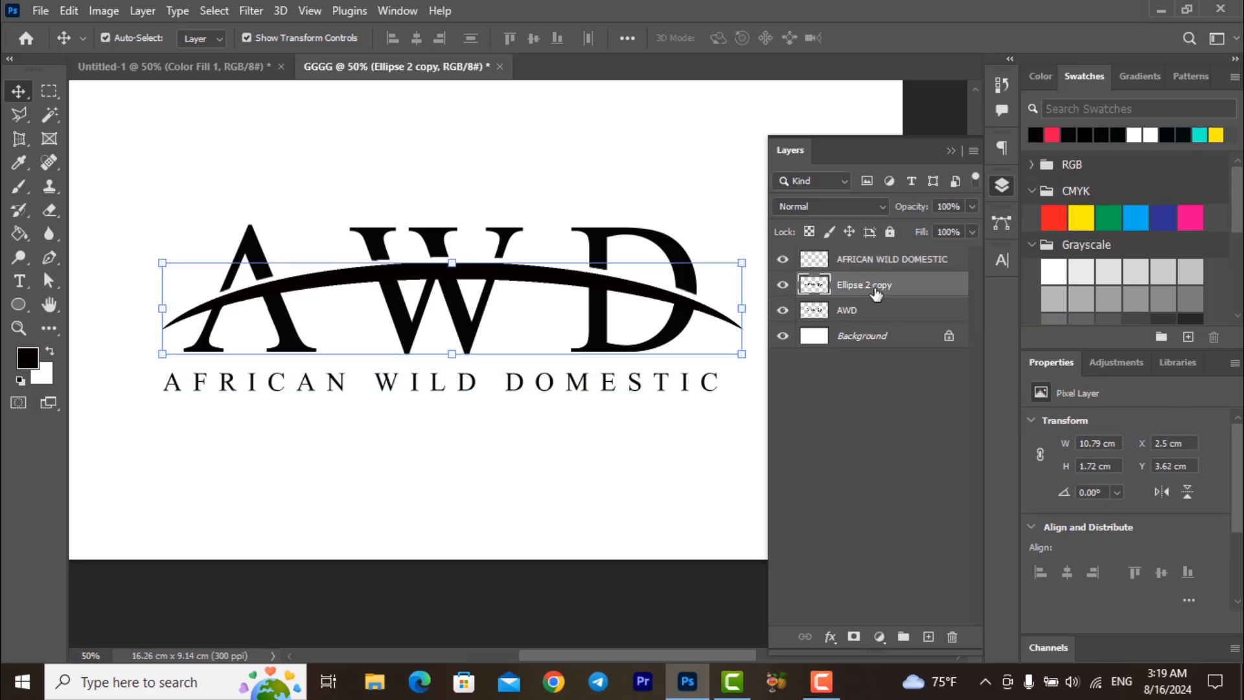
double_click(876, 291)
click(926, 295)
double_click(927, 295)
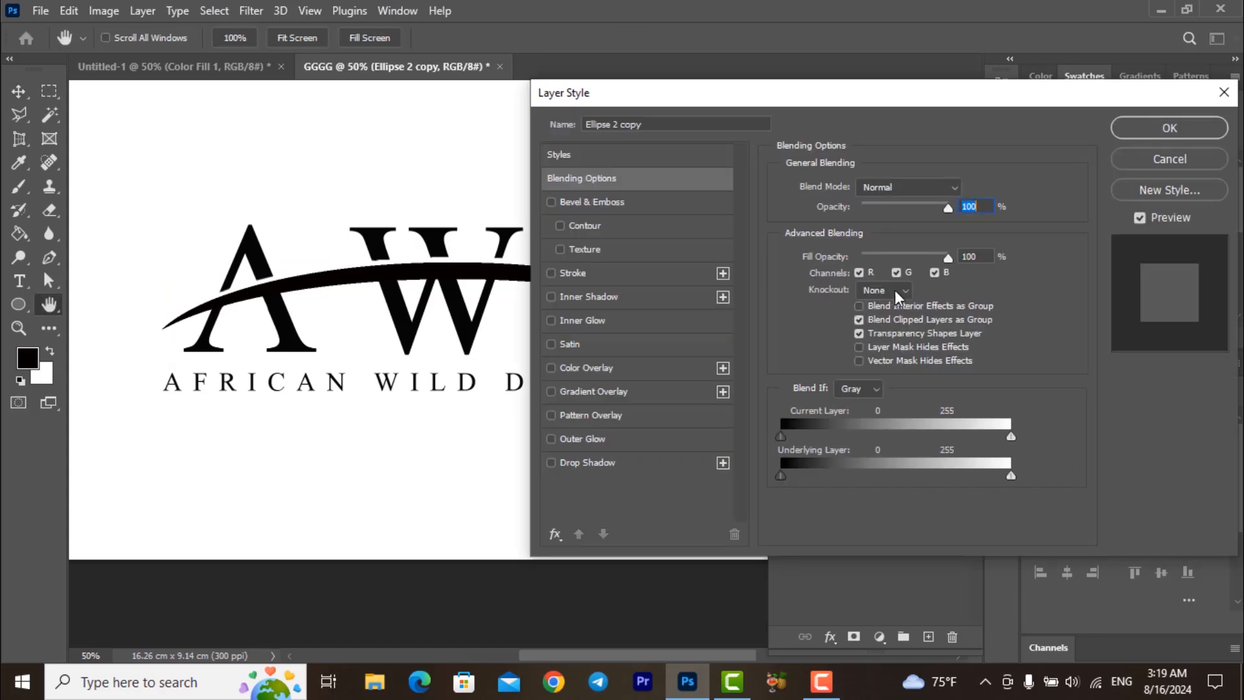
click(587, 389)
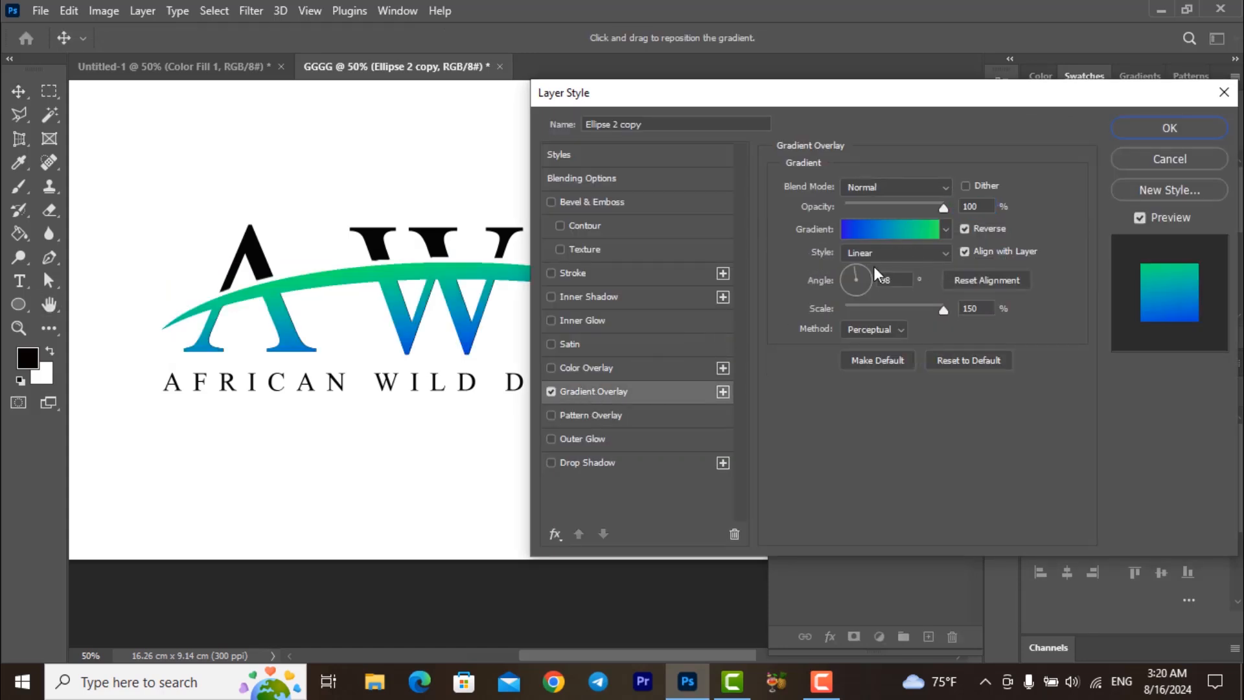
- Edit the overlay's gradient and set its stop at location 0 to a bright green
click(898, 236)
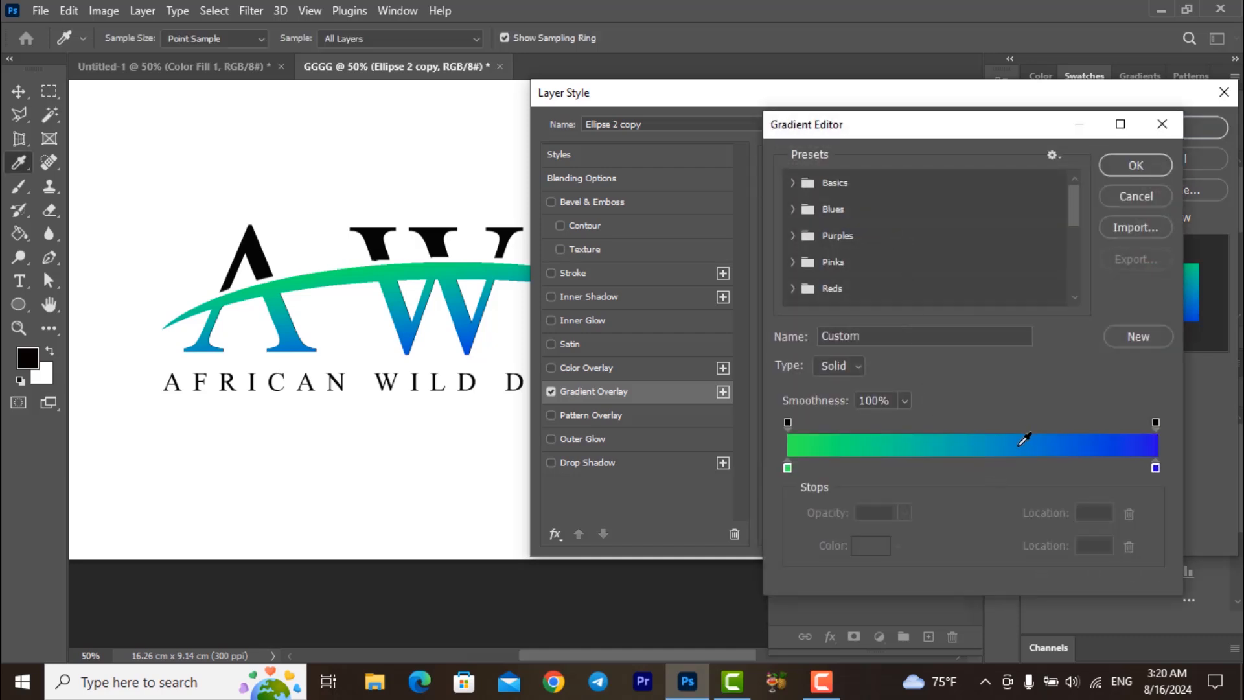
click(788, 467)
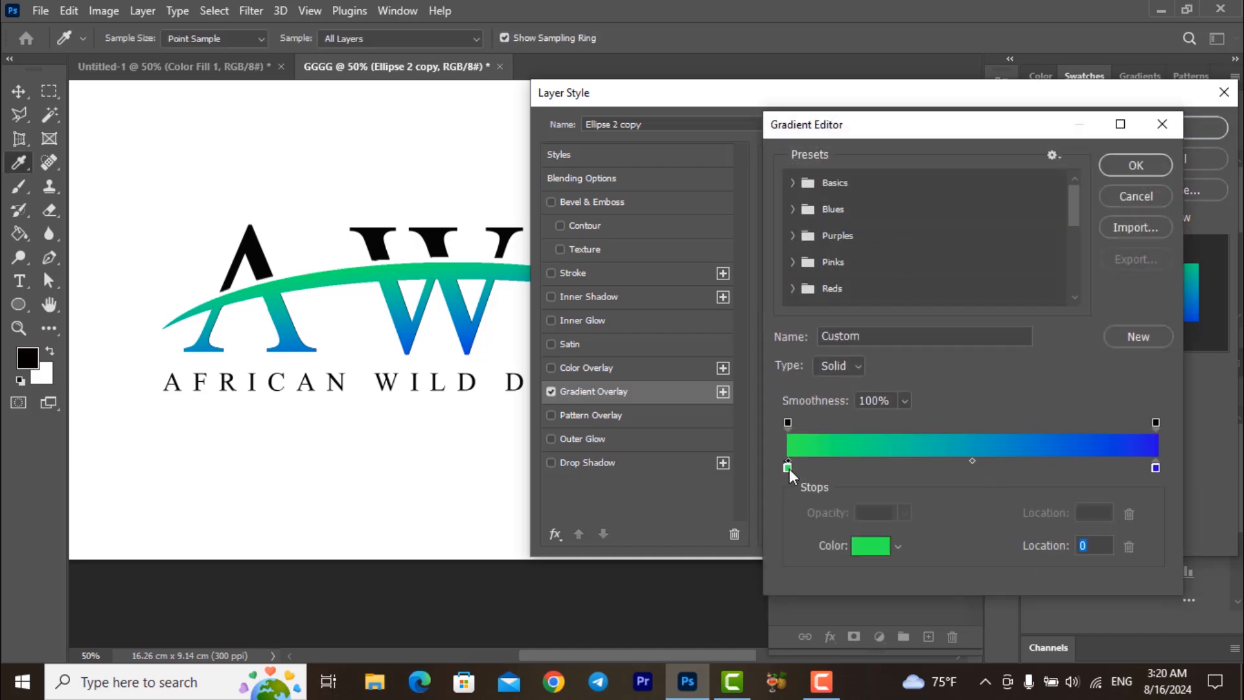
click(870, 548)
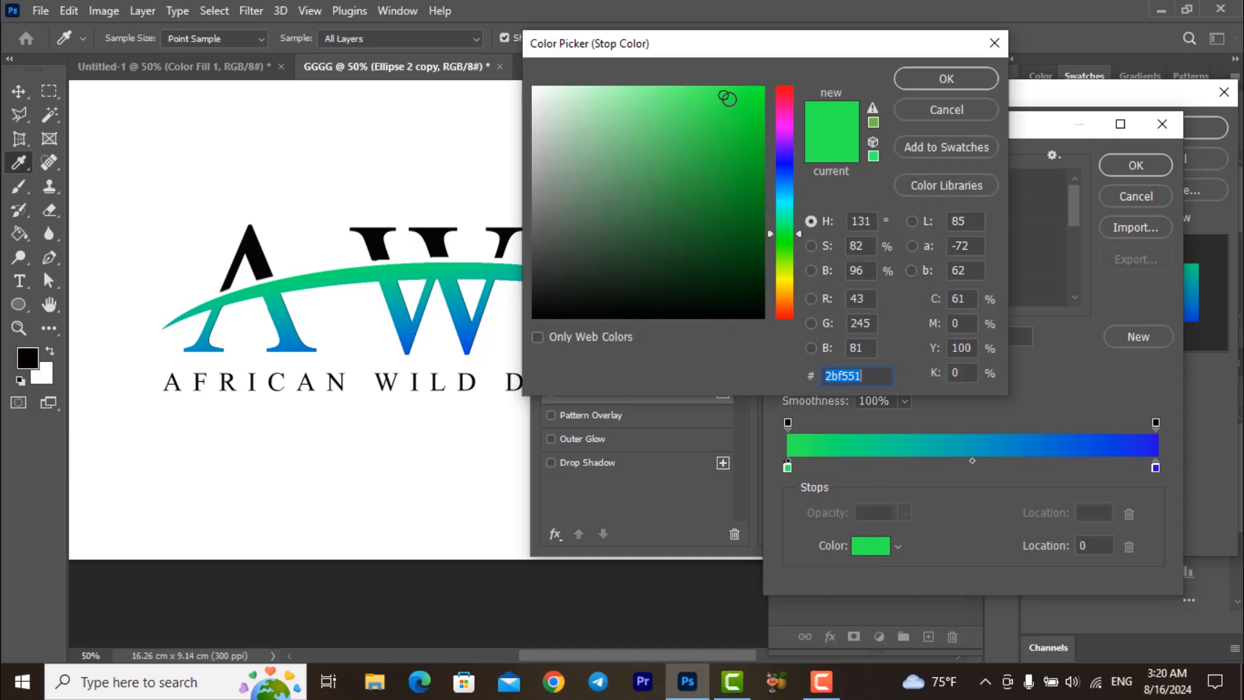
click(725, 95)
click(957, 77)
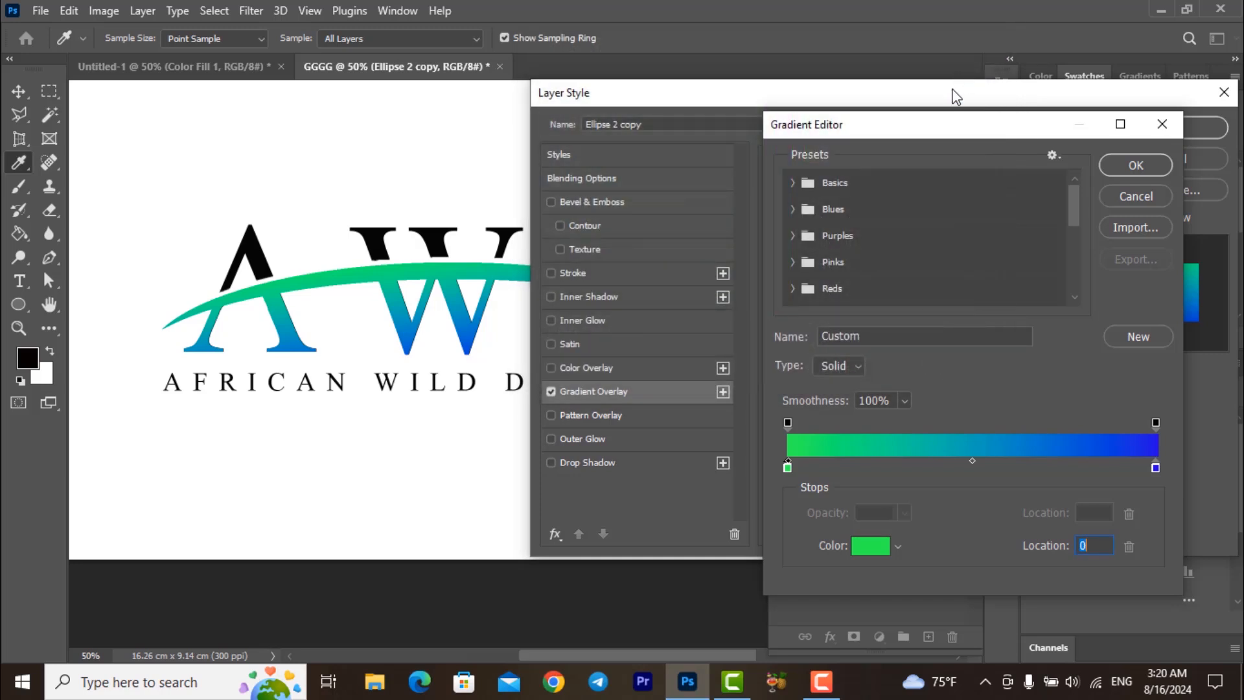
- Set the gradient's stop at location 100 to the darker blue #2e1ac1 and accept the gradient
click(1156, 468)
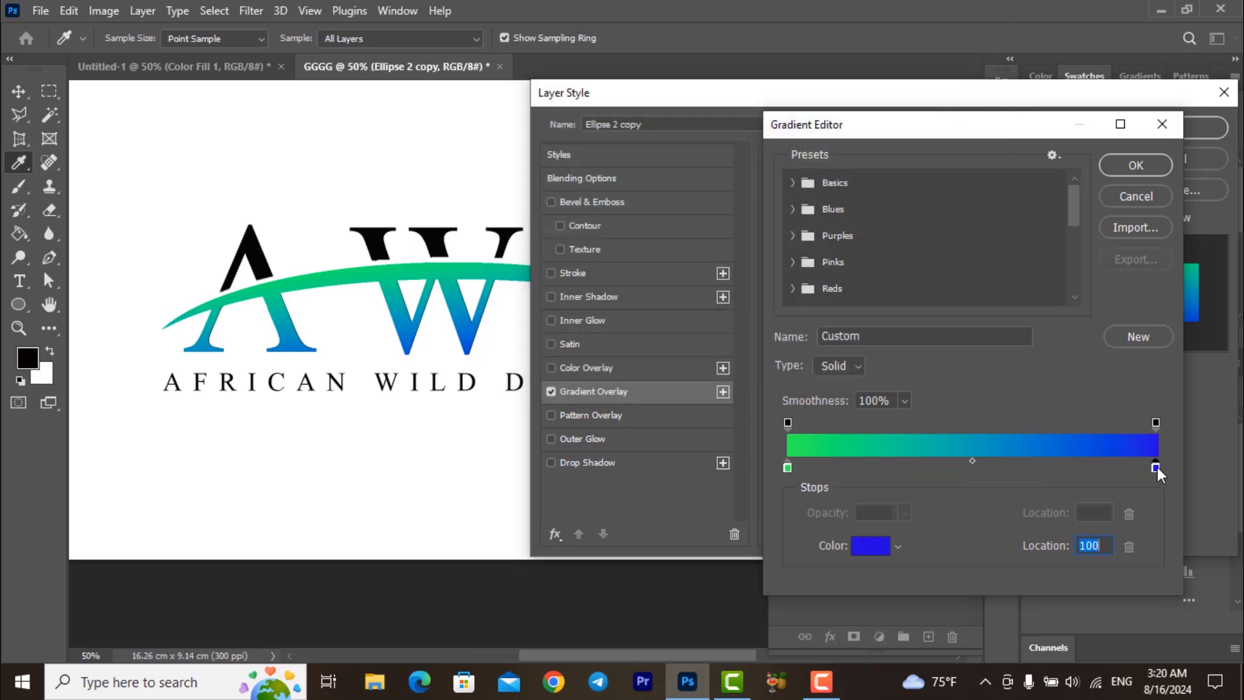
click(861, 548)
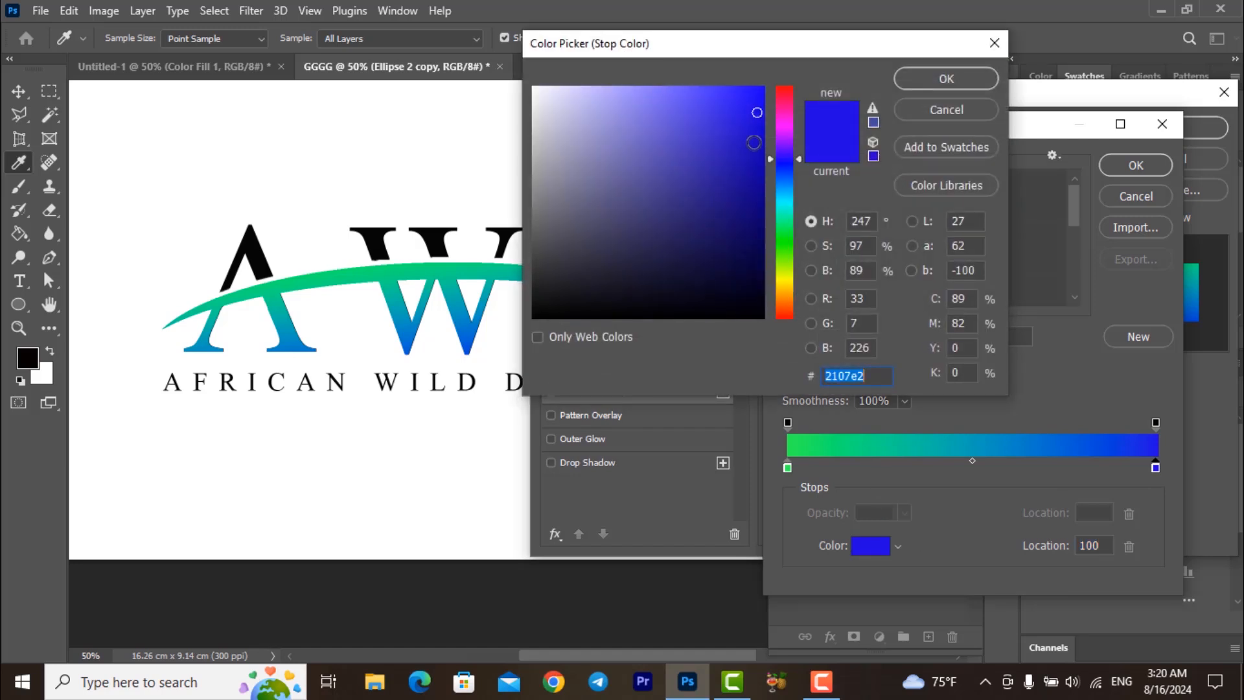
mouse_move(753, 142)
mouse_down()
mouse_move(752, 245)
mouse_move(716, 272)
mouse_move(636, 300)
mouse_move(547, 295)
mouse_move(548, 161)
mouse_move(583, 136)
mouse_move(719, 139)
mouse_move(750, 121)
mouse_move(732, 105)
mouse_up()
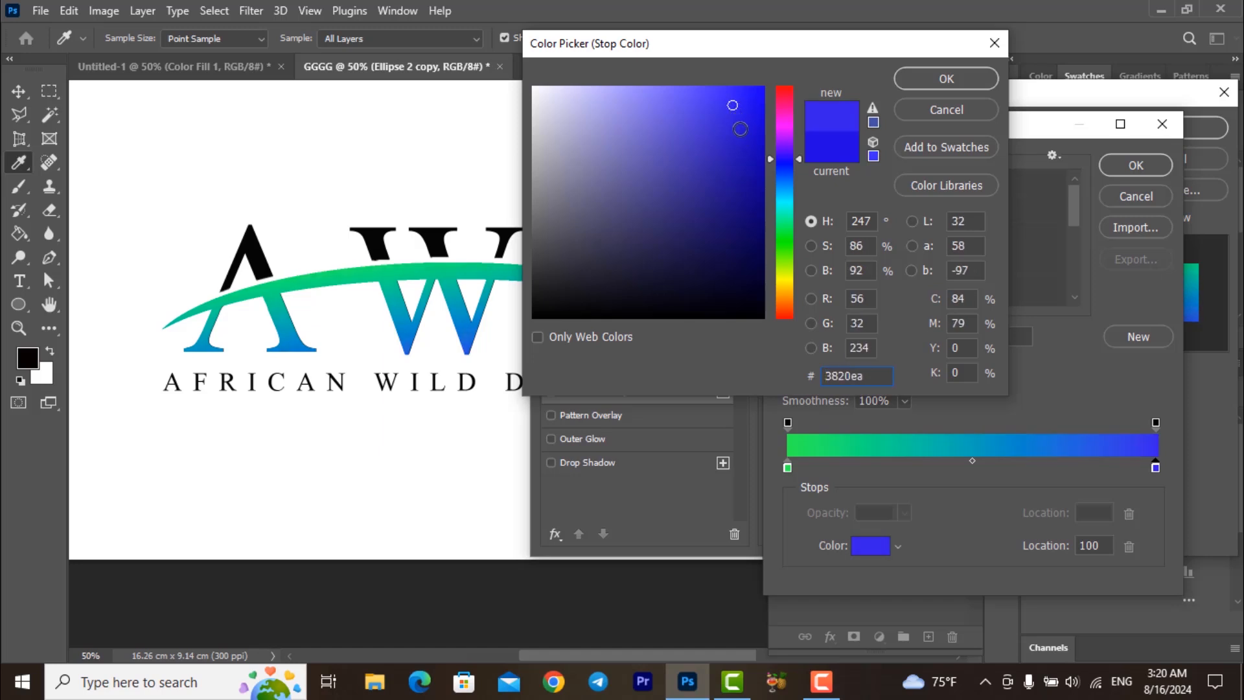
click(756, 108)
click(720, 112)
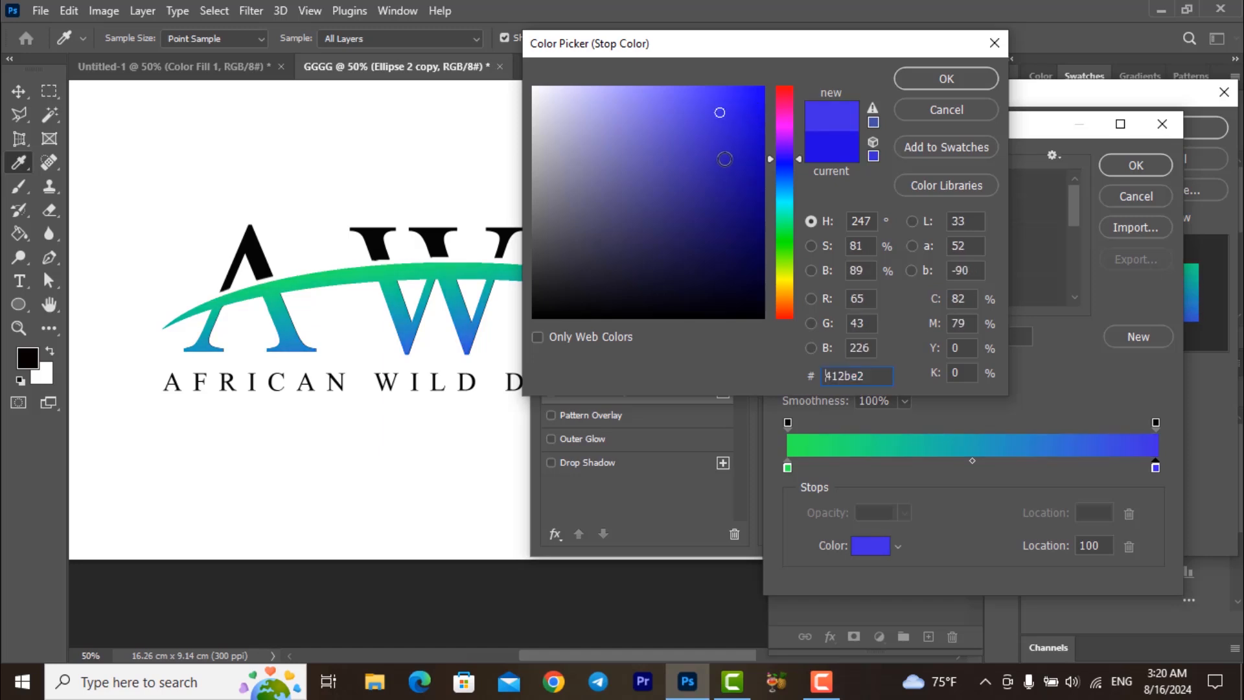
click(733, 142)
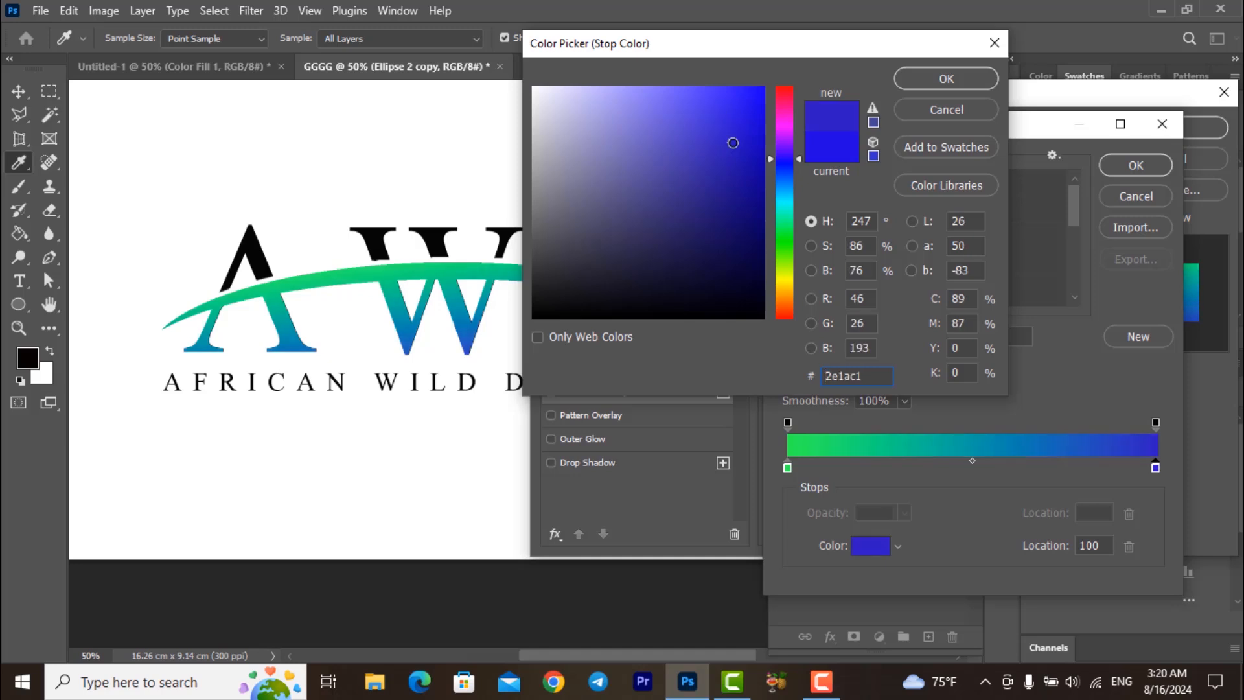
click(945, 78)
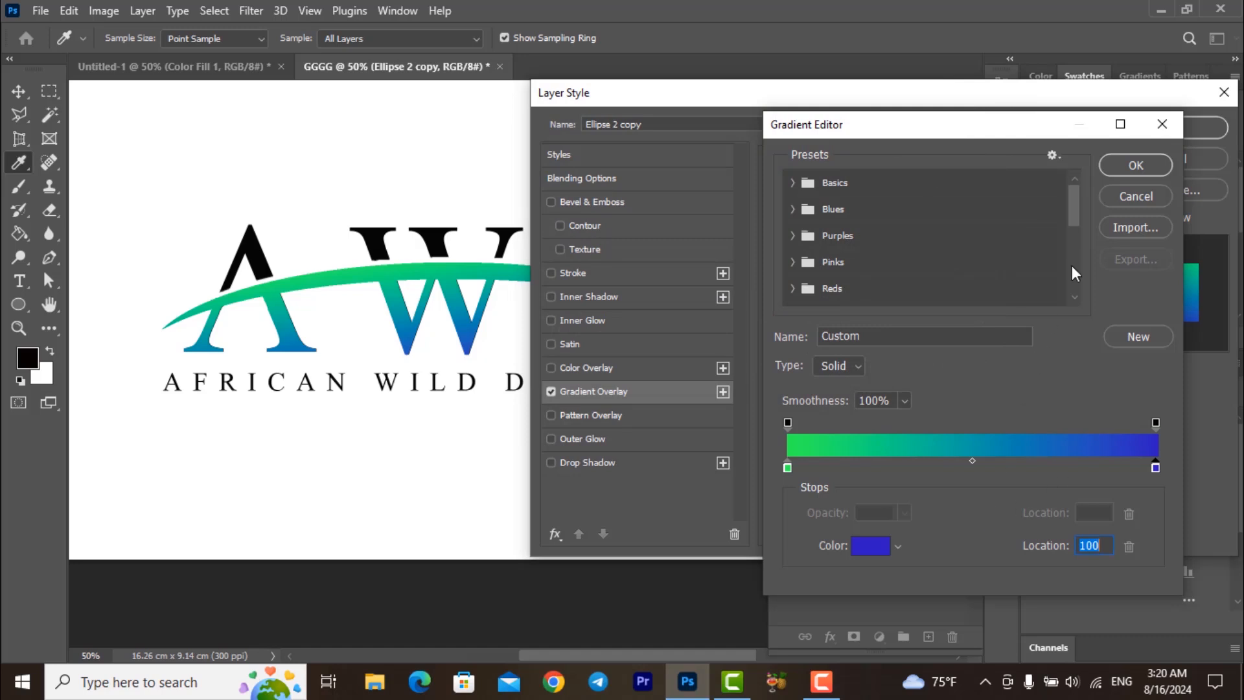
click(1135, 166)
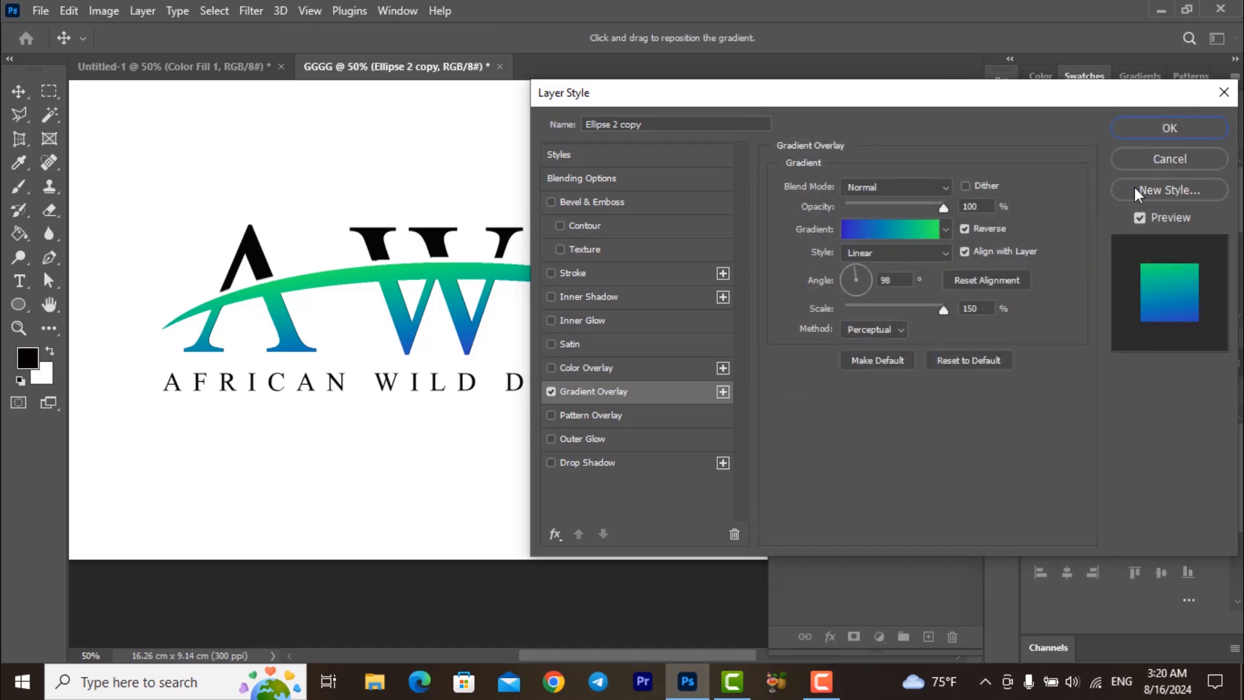
- Compare the gradient overlay with and without Reverse, keep Reverse enabled, and apply the layer style
click(965, 229)
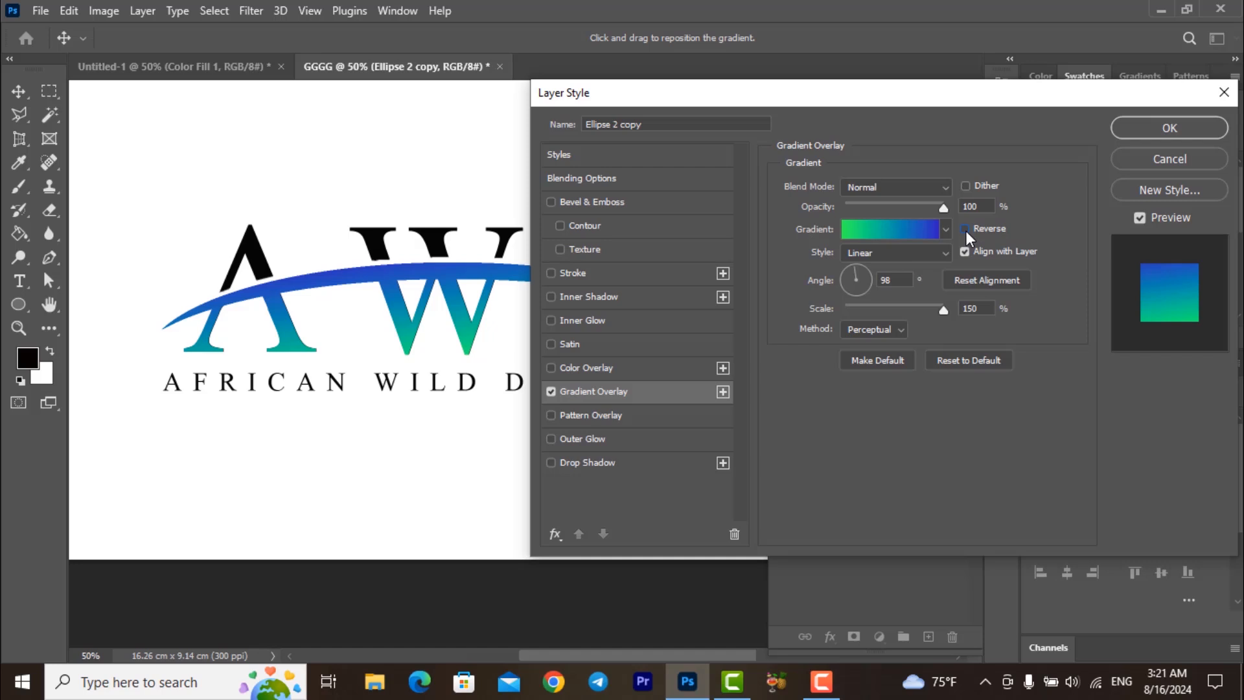
click(966, 229)
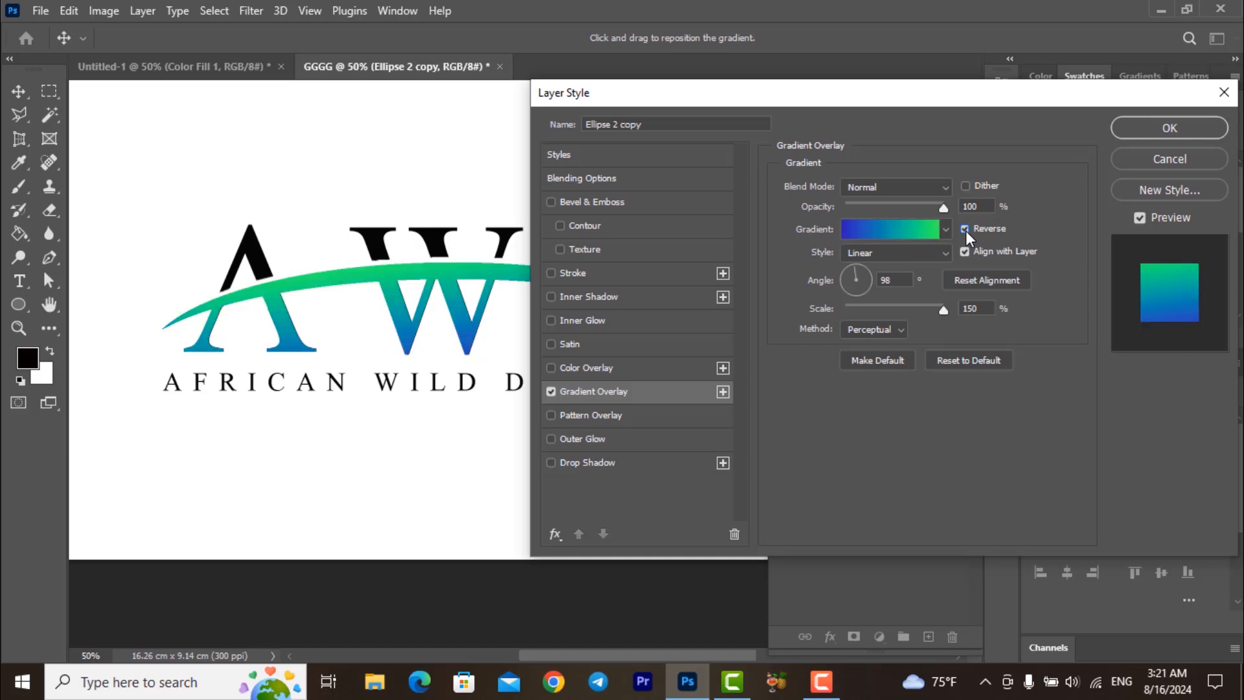
click(966, 229)
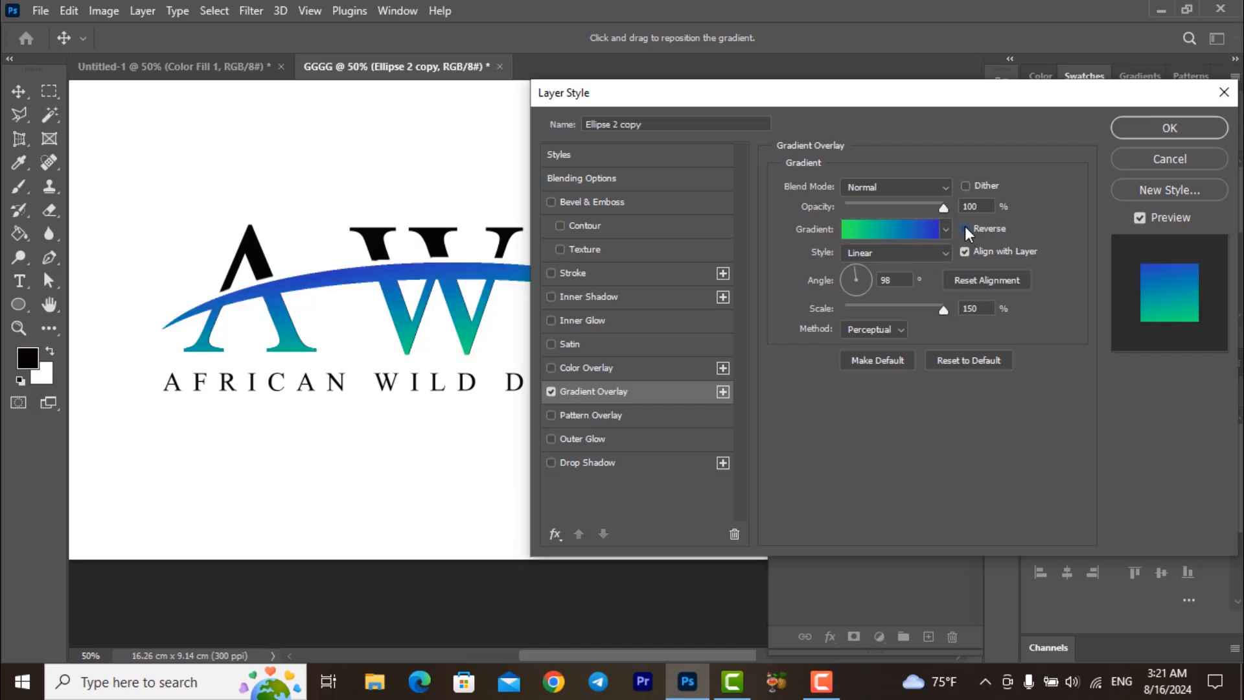
click(965, 229)
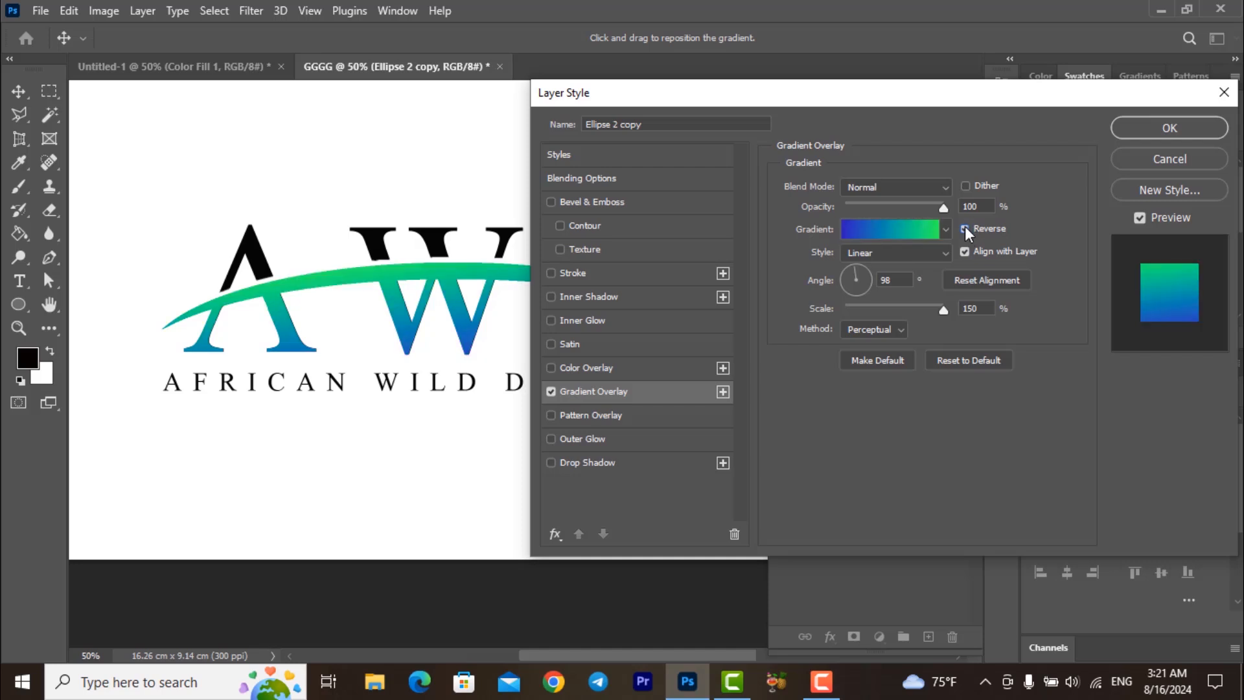
click(1170, 127)
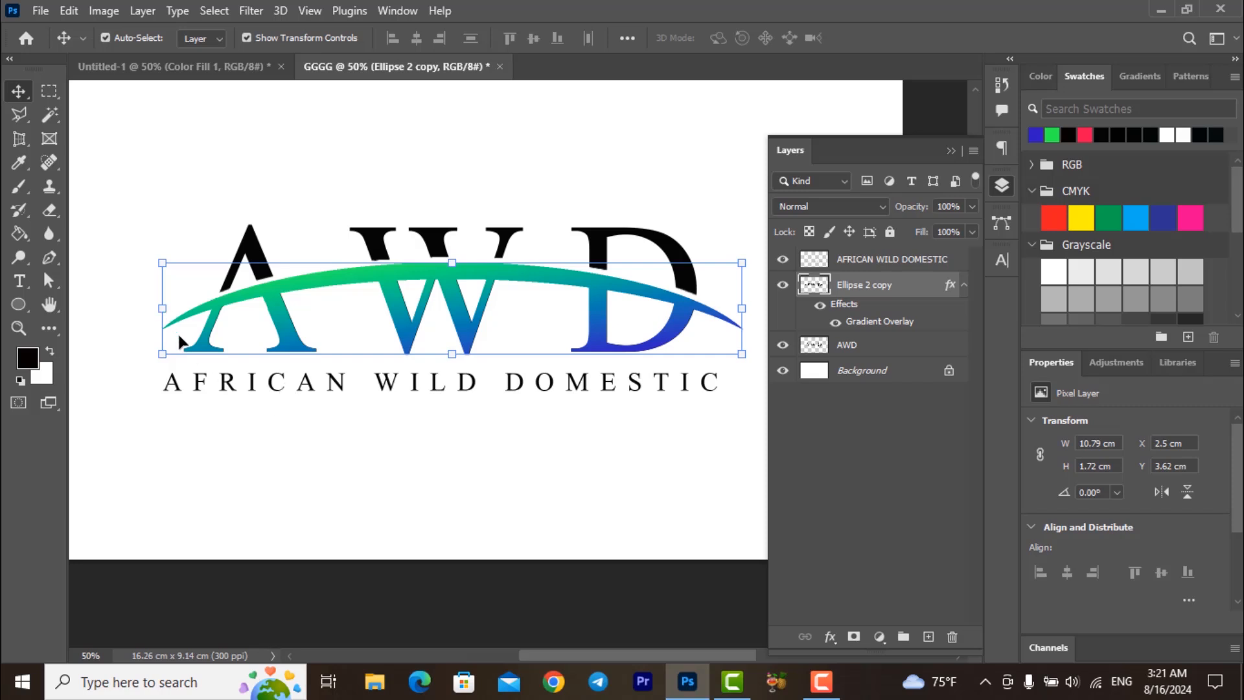
- Apply a Gradient Overlay with the same green-to-blue gradient to the AFRICAN WILD DOMESTIC layer and deselect it
click(883, 265)
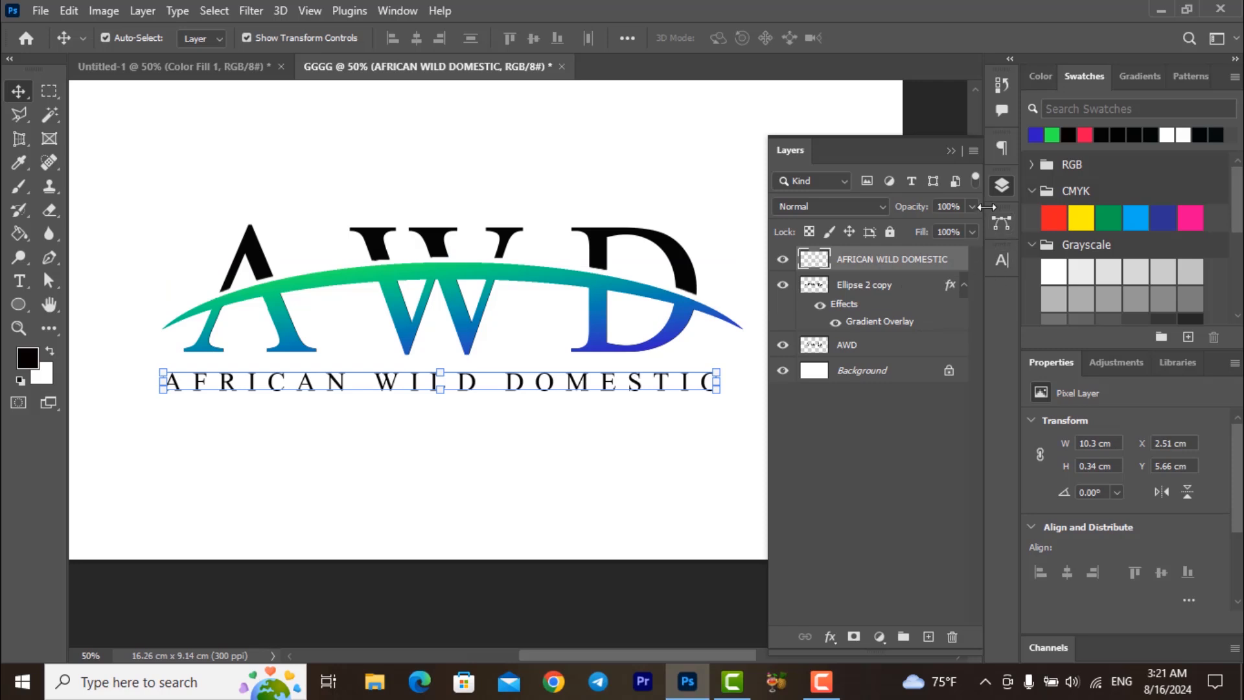
double_click(882, 259)
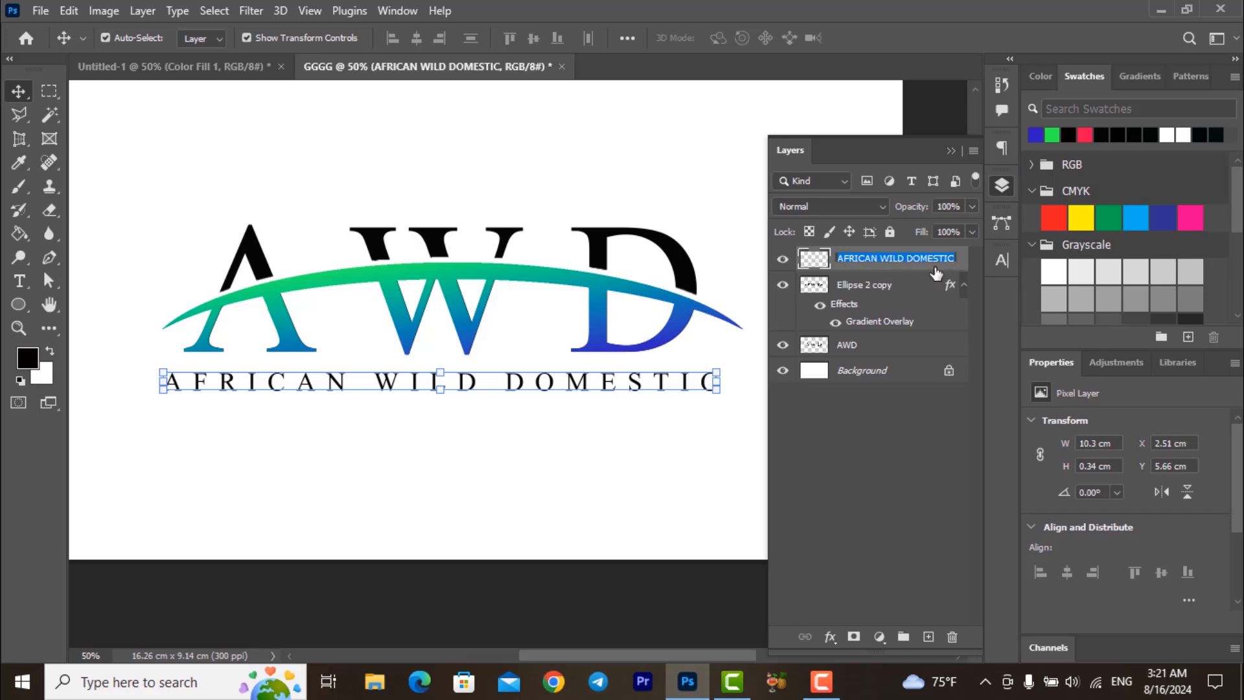
key(Return)
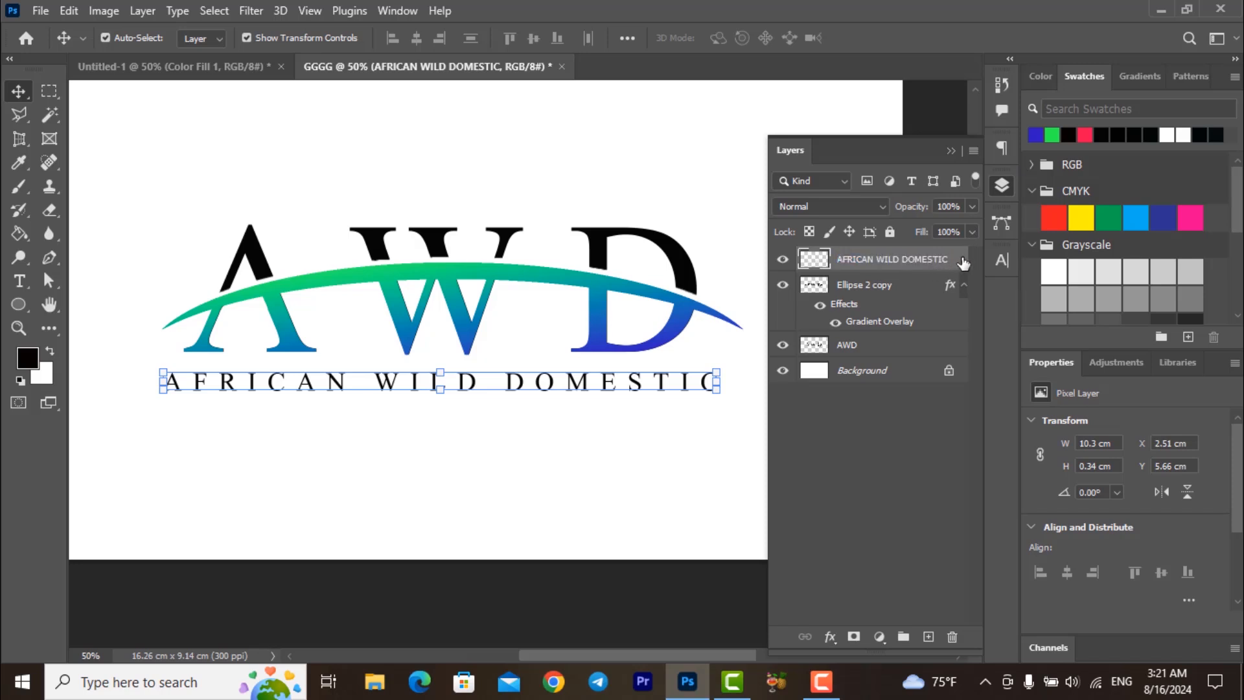
double_click(961, 262)
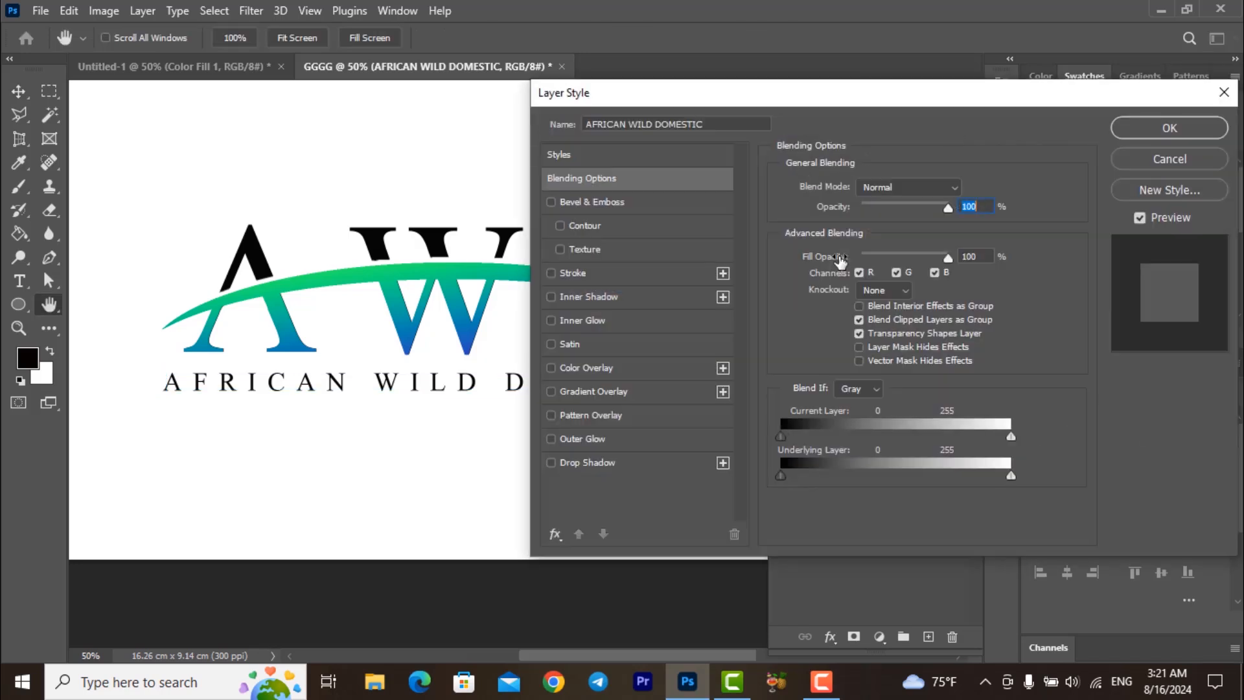
click(551, 392)
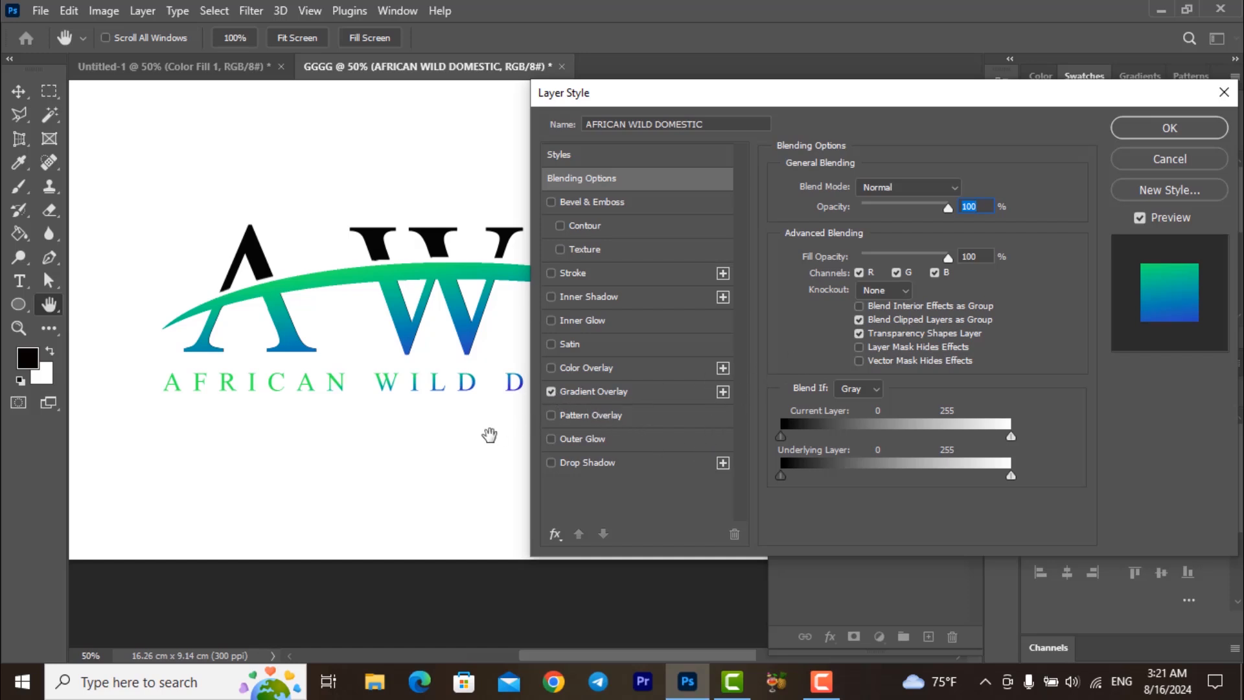
click(1173, 128)
click(639, 477)
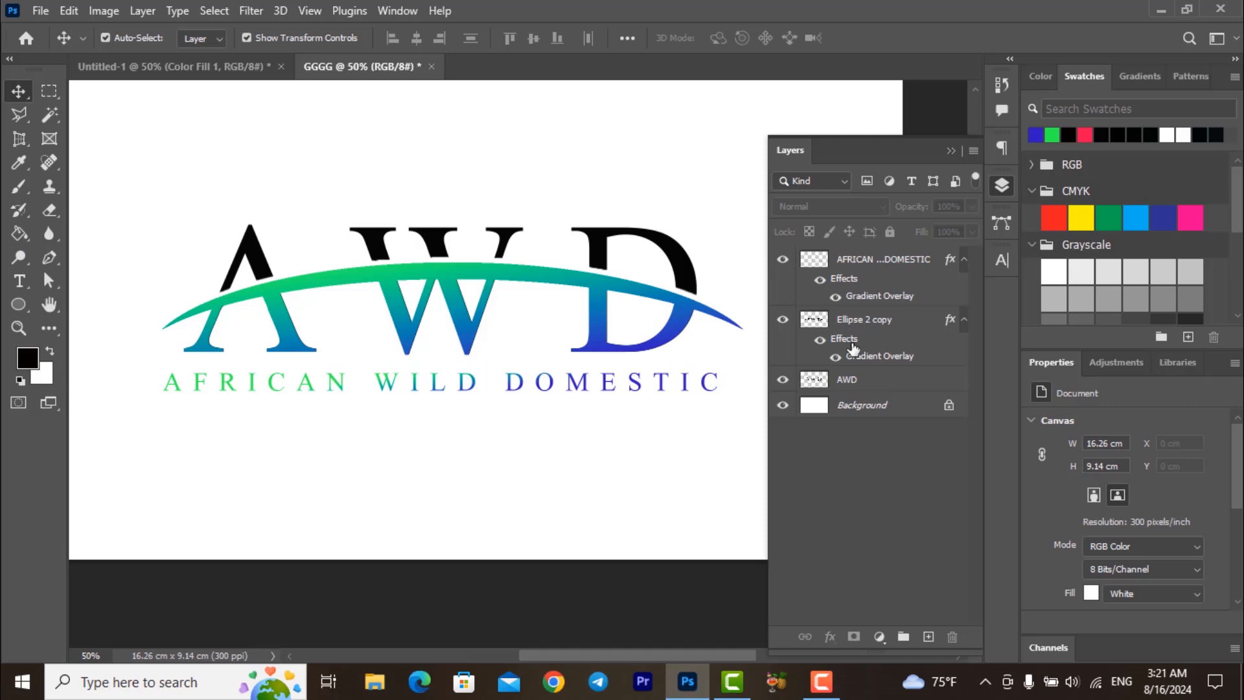
- Select the AWD layer for the Paint Bucket and set the foreground colour to near-white #fbfbfd
click(848, 381)
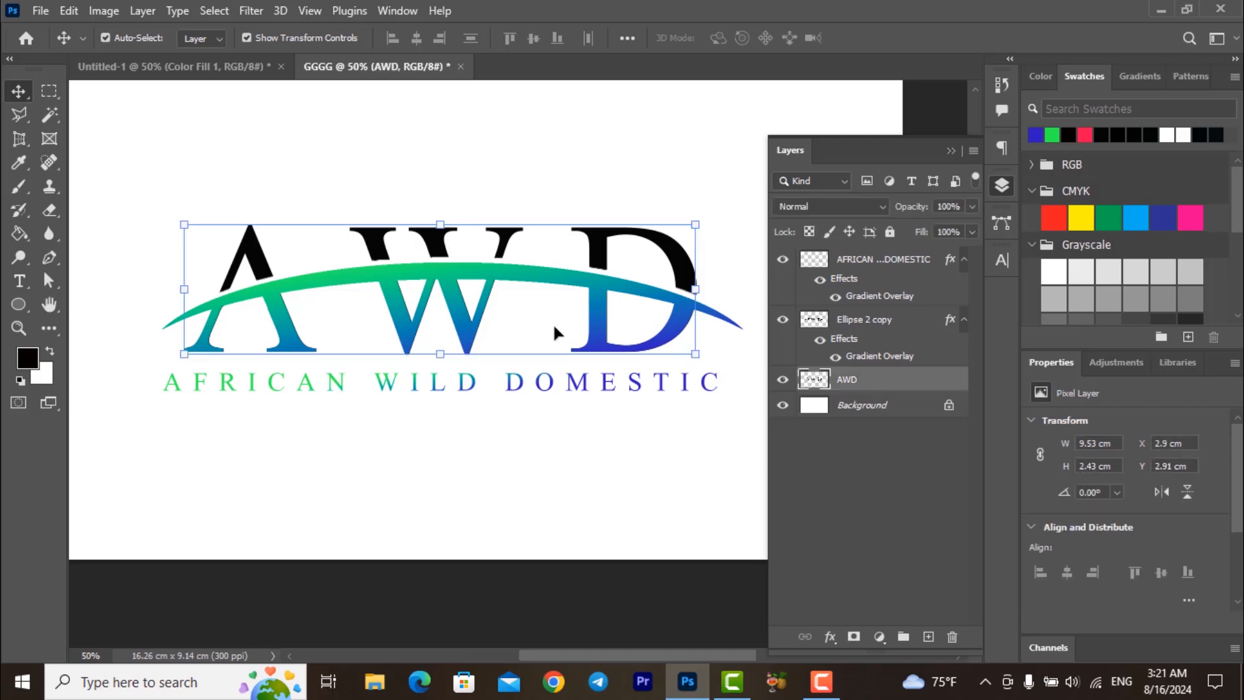
click(20, 235)
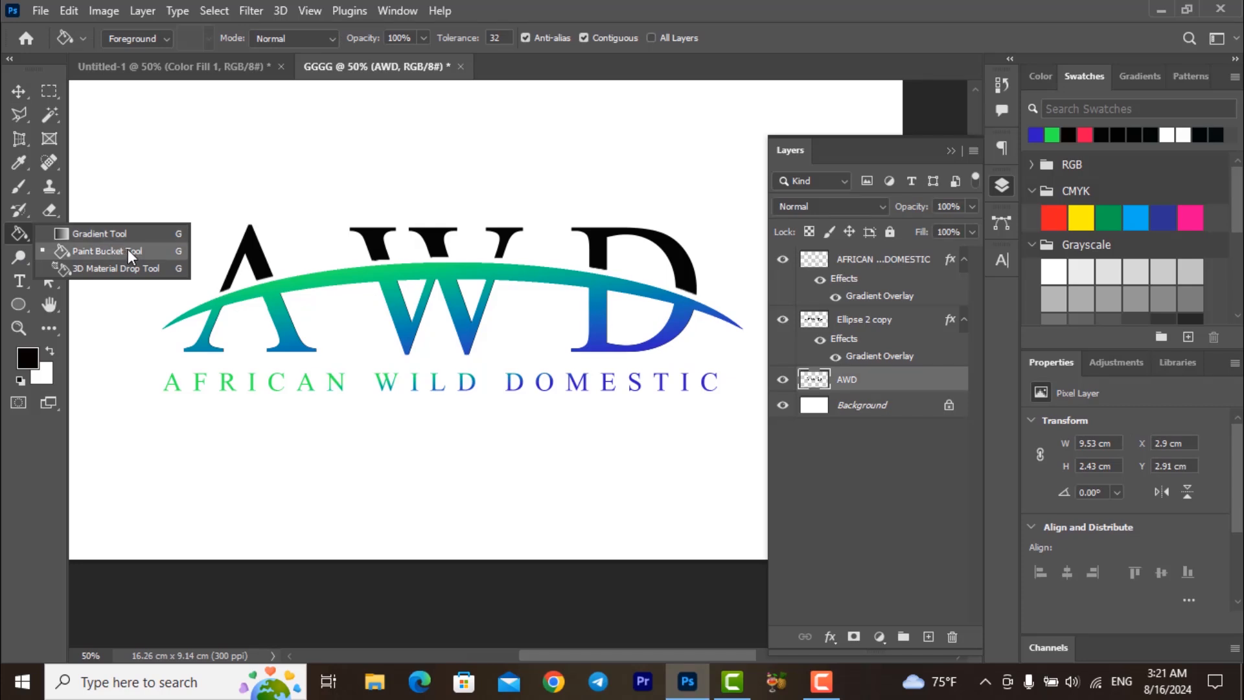
click(135, 251)
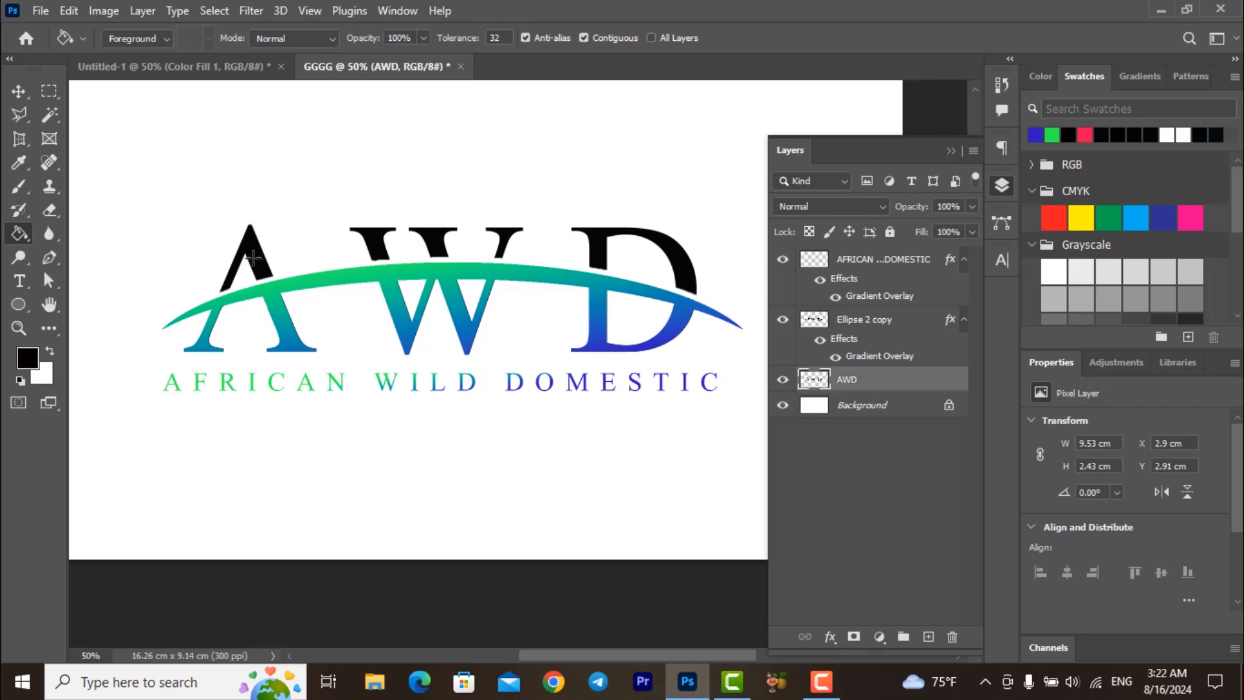
click(24, 363)
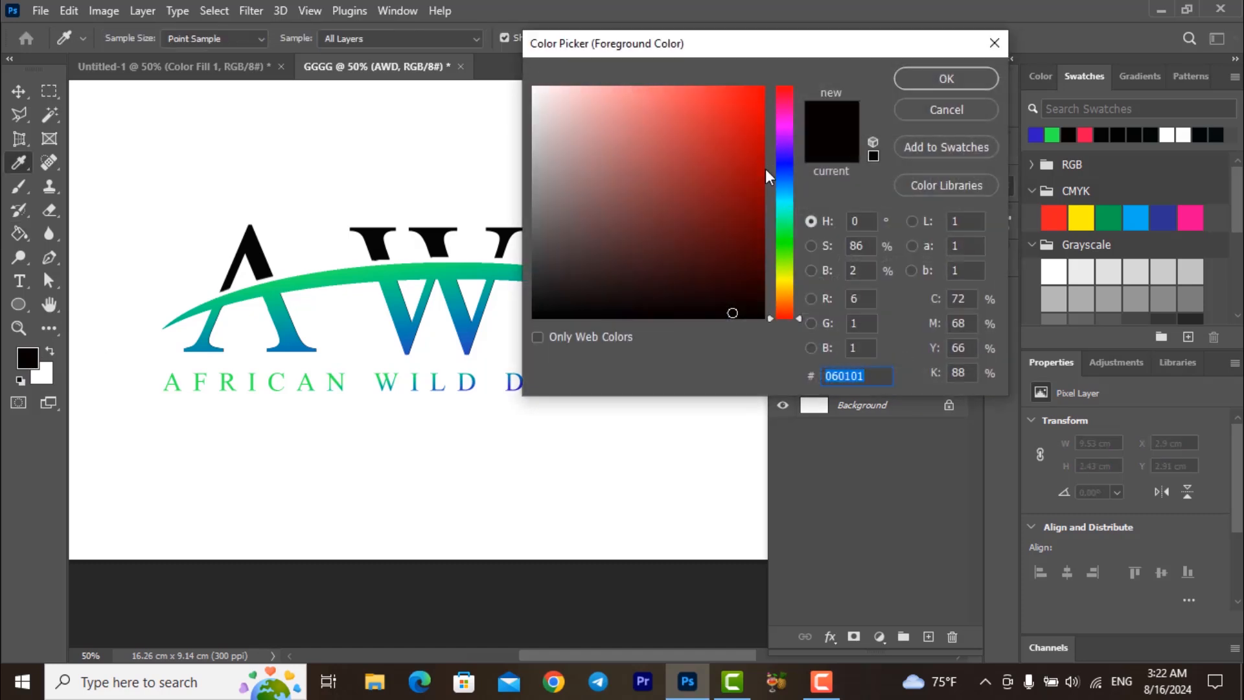
click(780, 200)
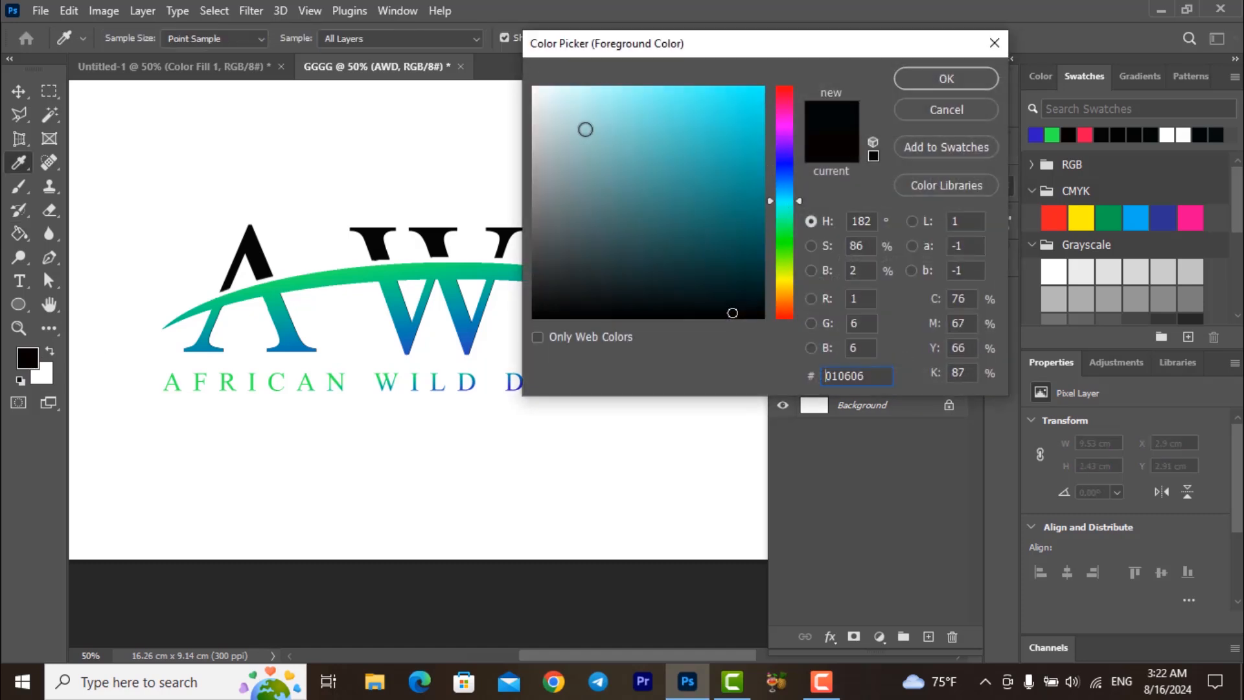
click(784, 162)
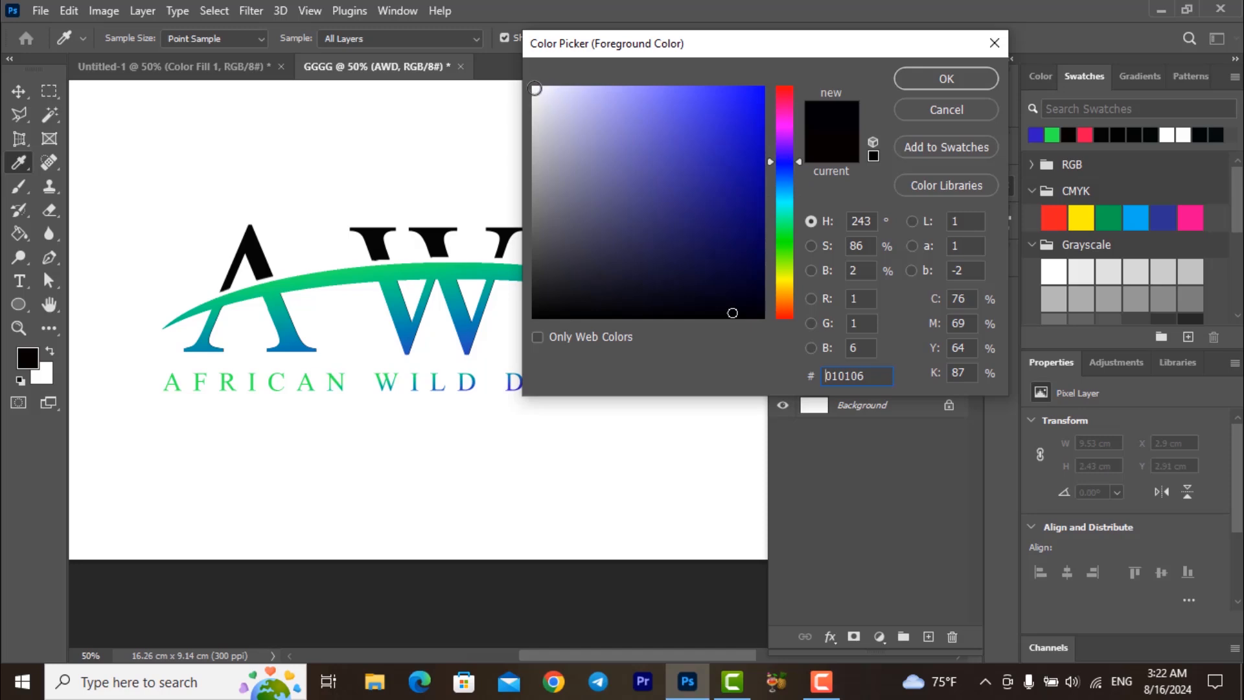
click(535, 88)
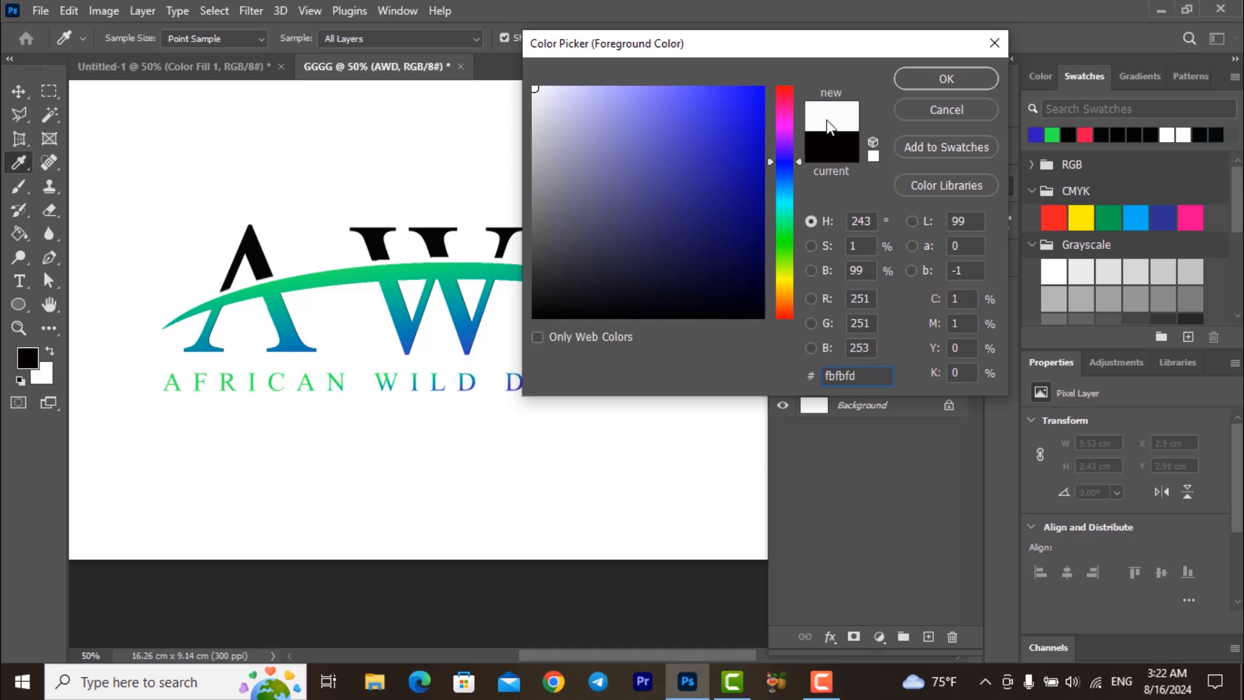
click(944, 80)
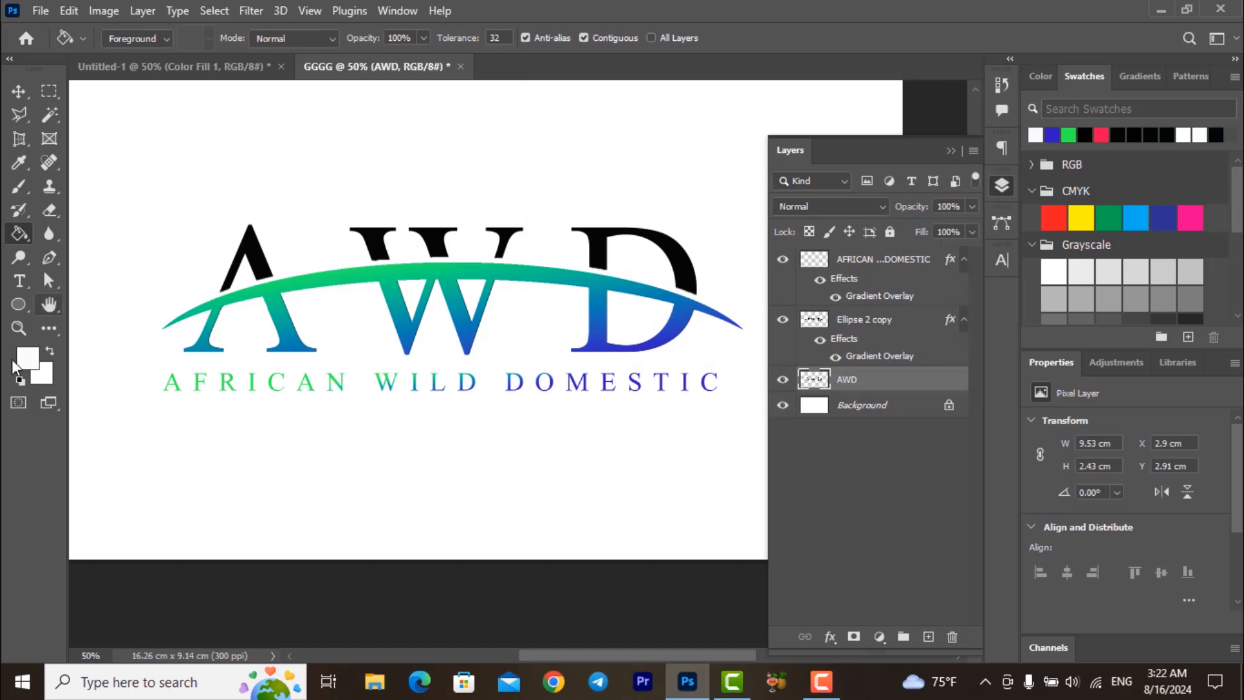
- Fill the black upper parts of the letters A, W and D with the near-white foreground colour
click(249, 246)
click(377, 241)
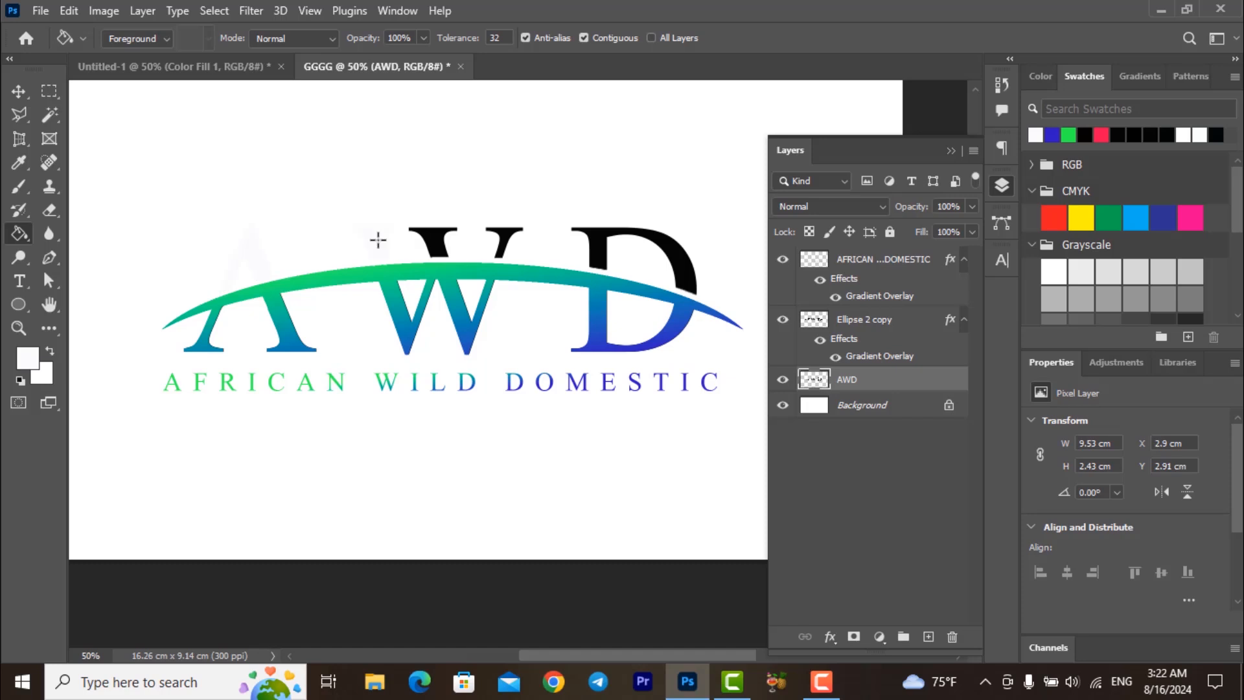
click(437, 236)
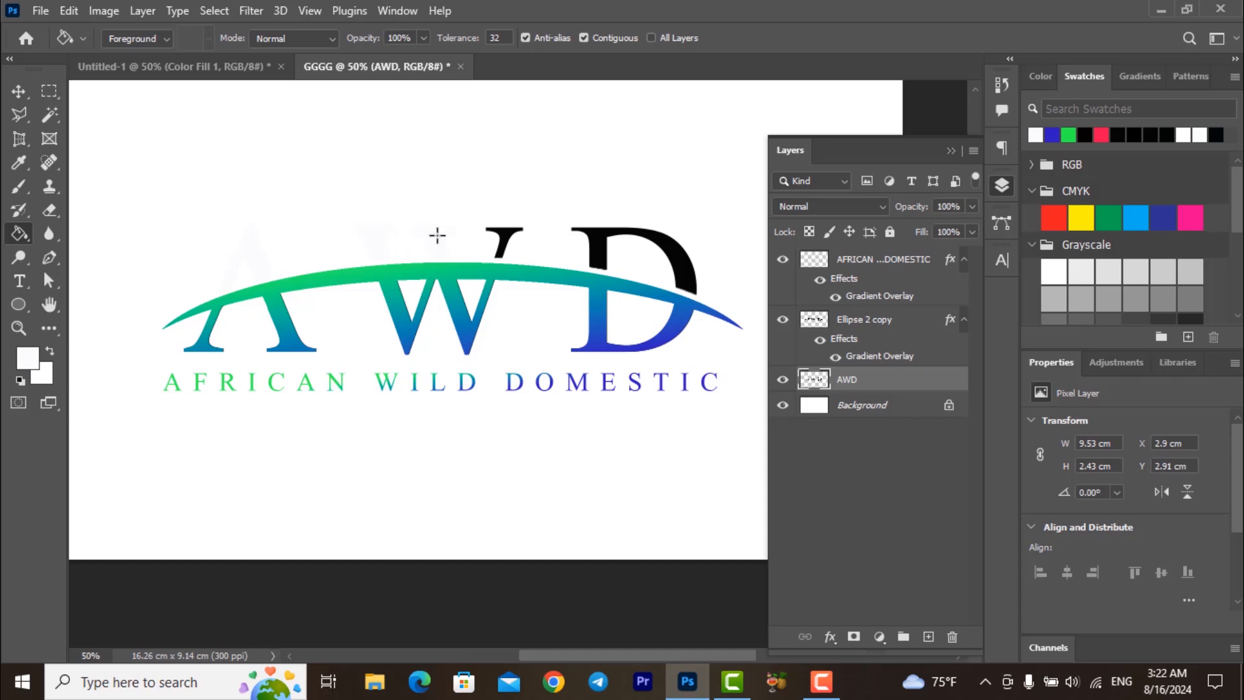
click(506, 234)
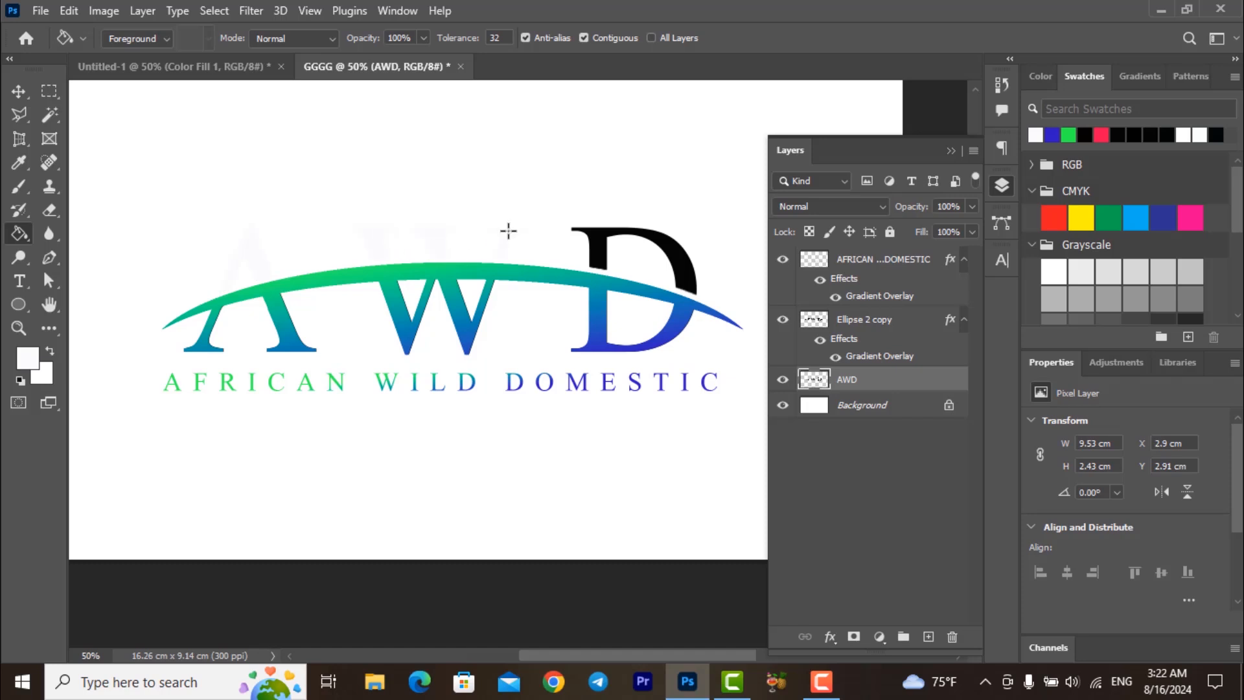
click(596, 234)
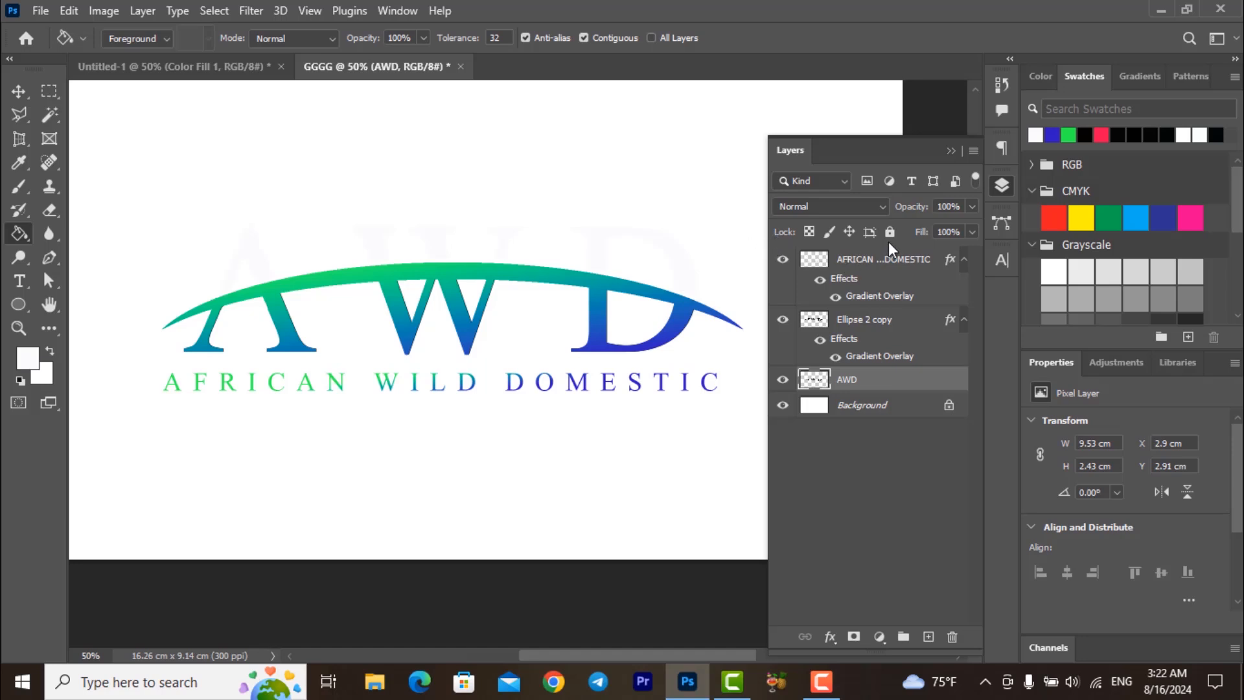
- Add a near-black #010005 Solid Color fill layer directly above the Background layer and collapse the layer list
click(21, 93)
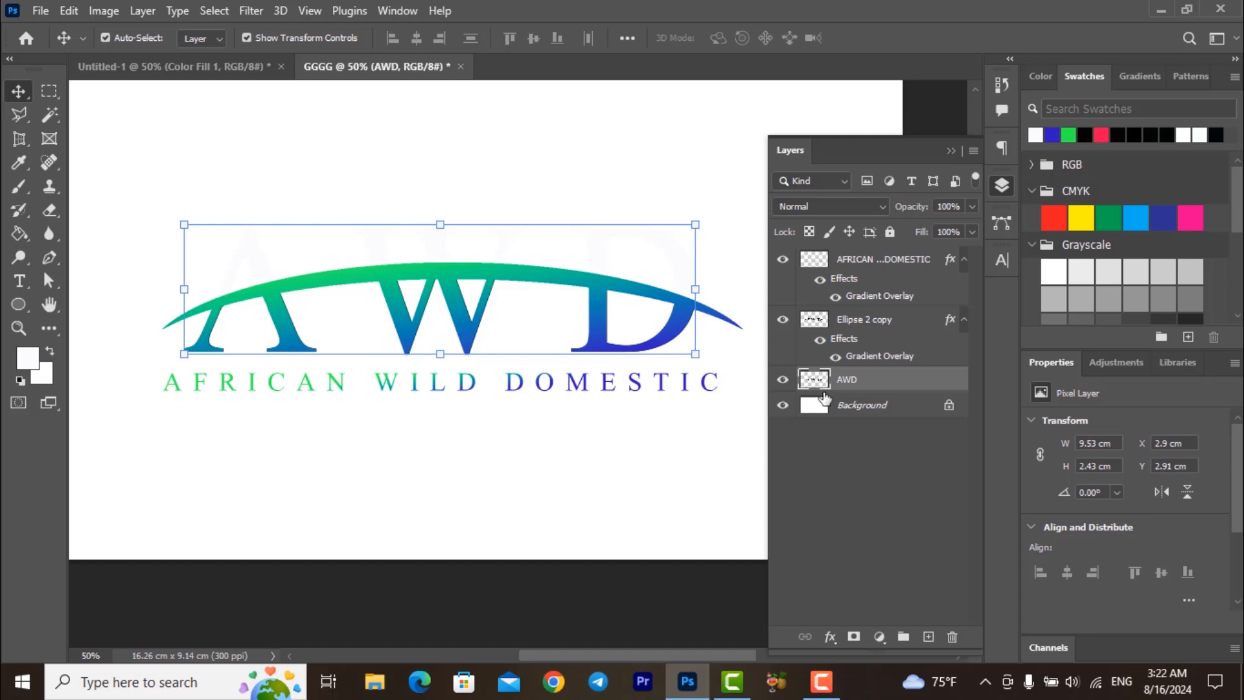
click(871, 410)
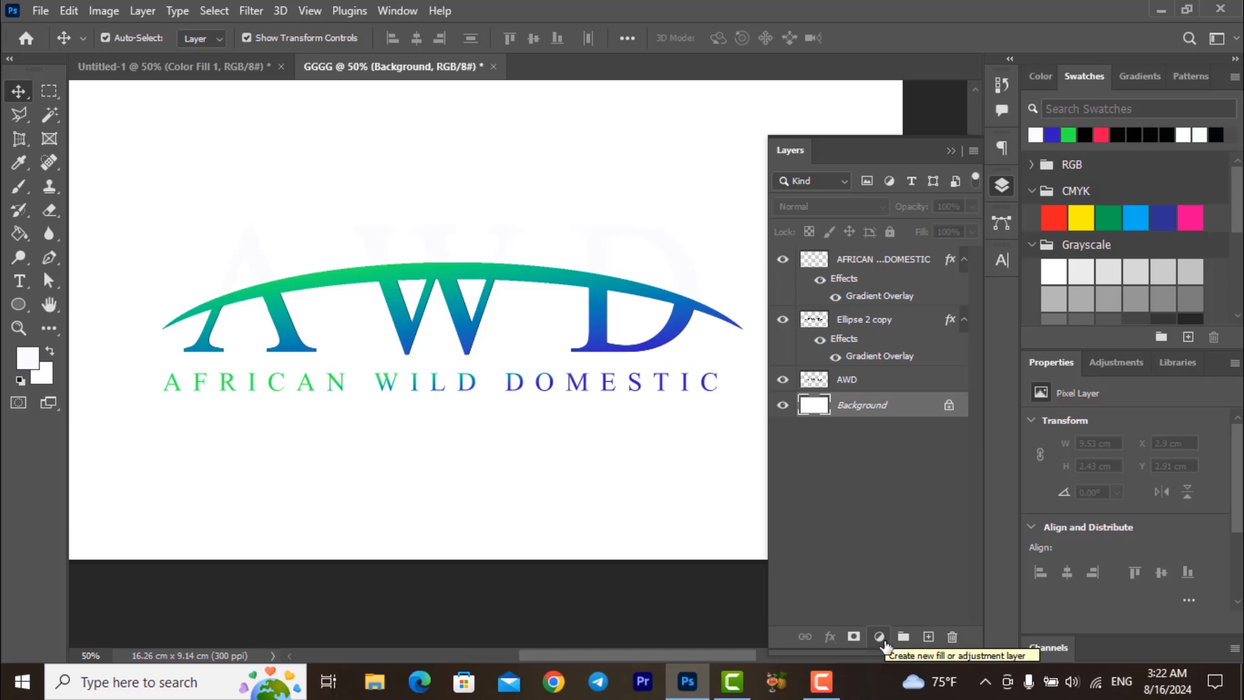
click(879, 637)
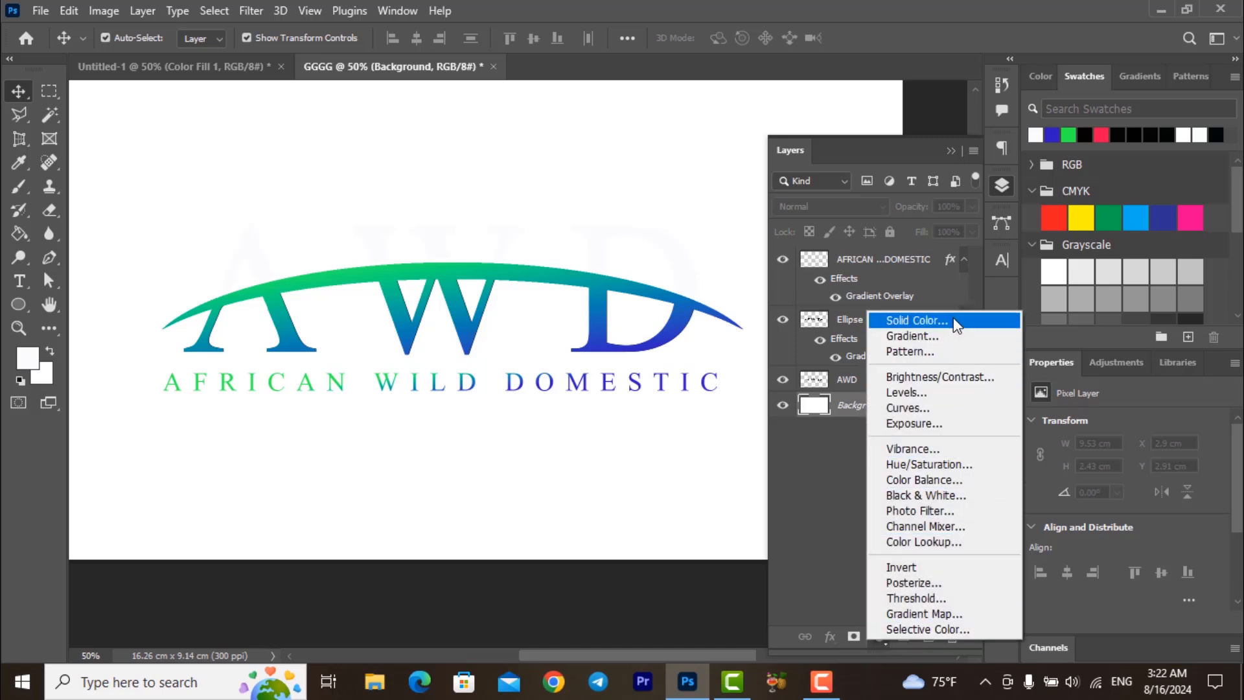
click(916, 320)
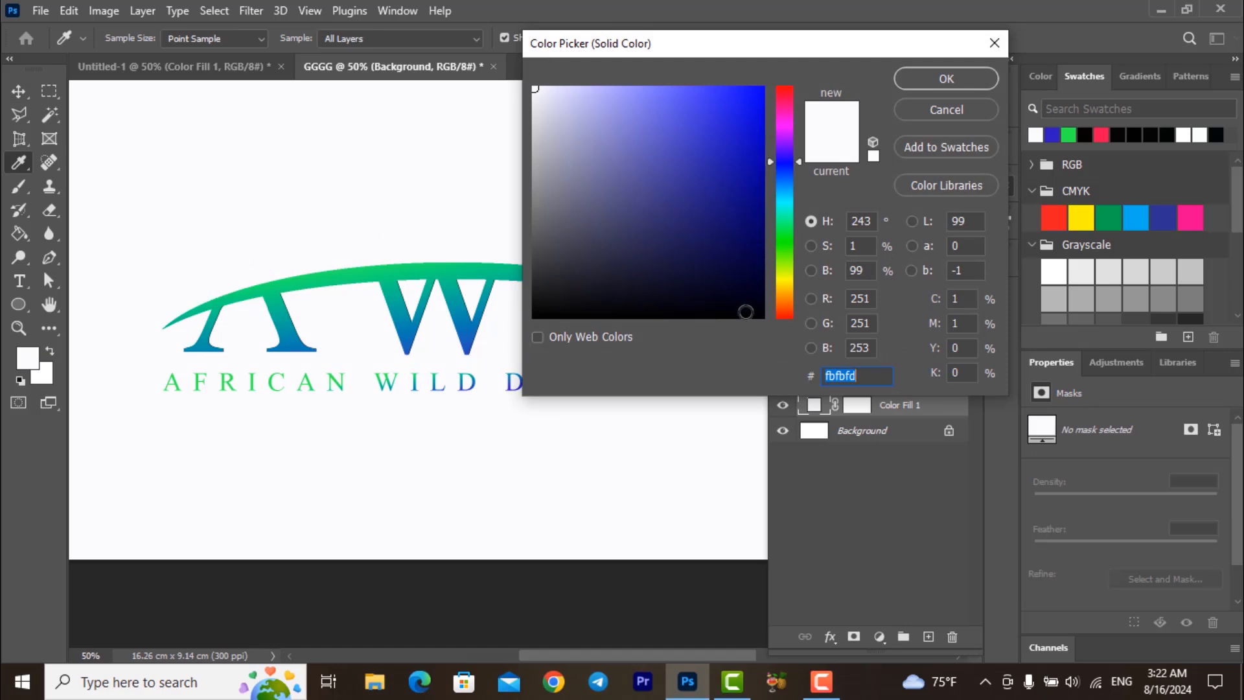
click(749, 314)
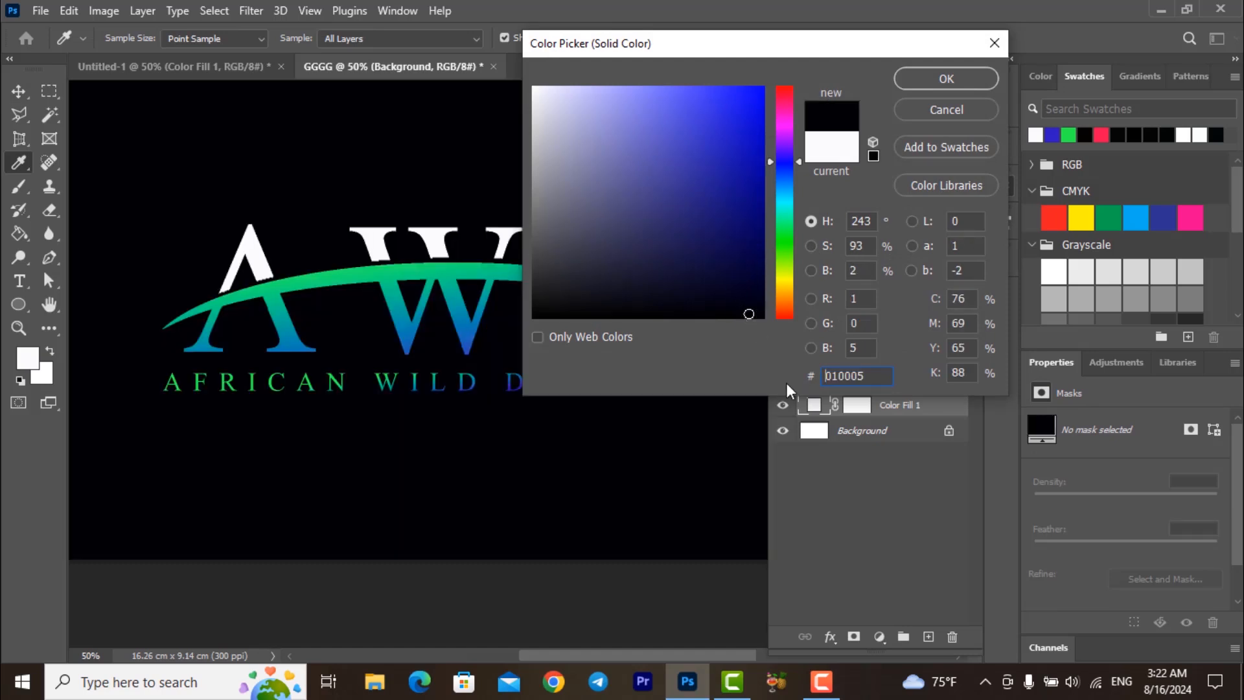
click(946, 79)
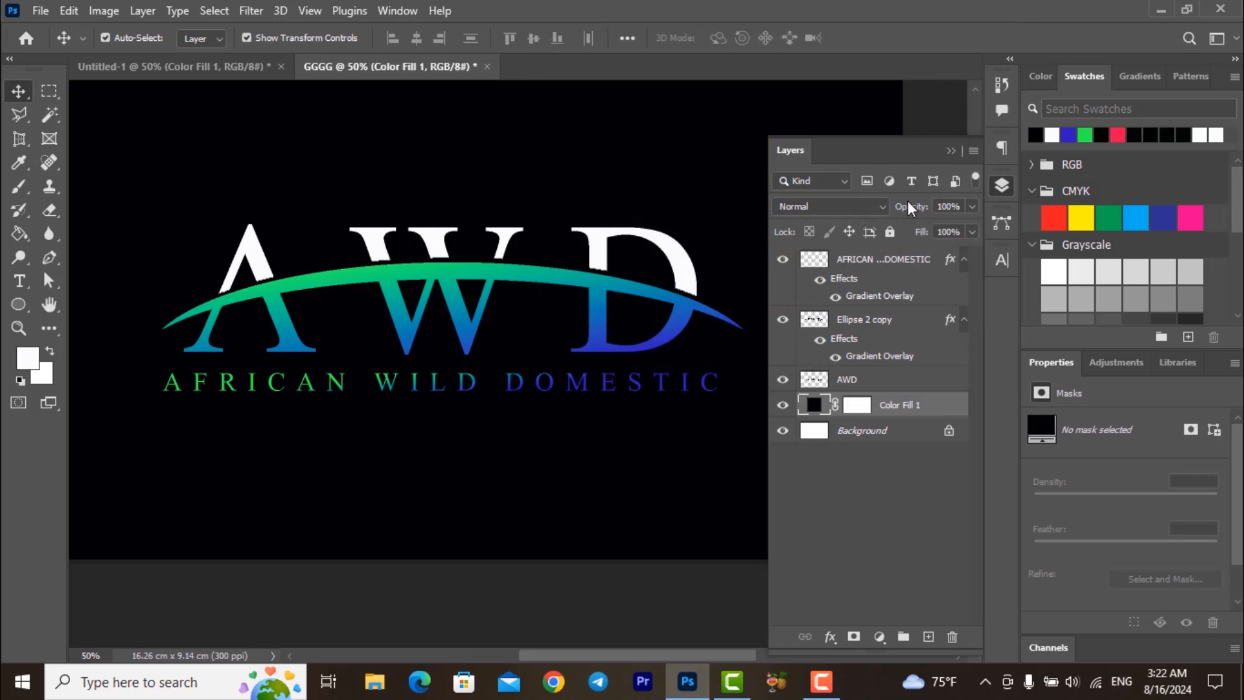
click(1003, 186)
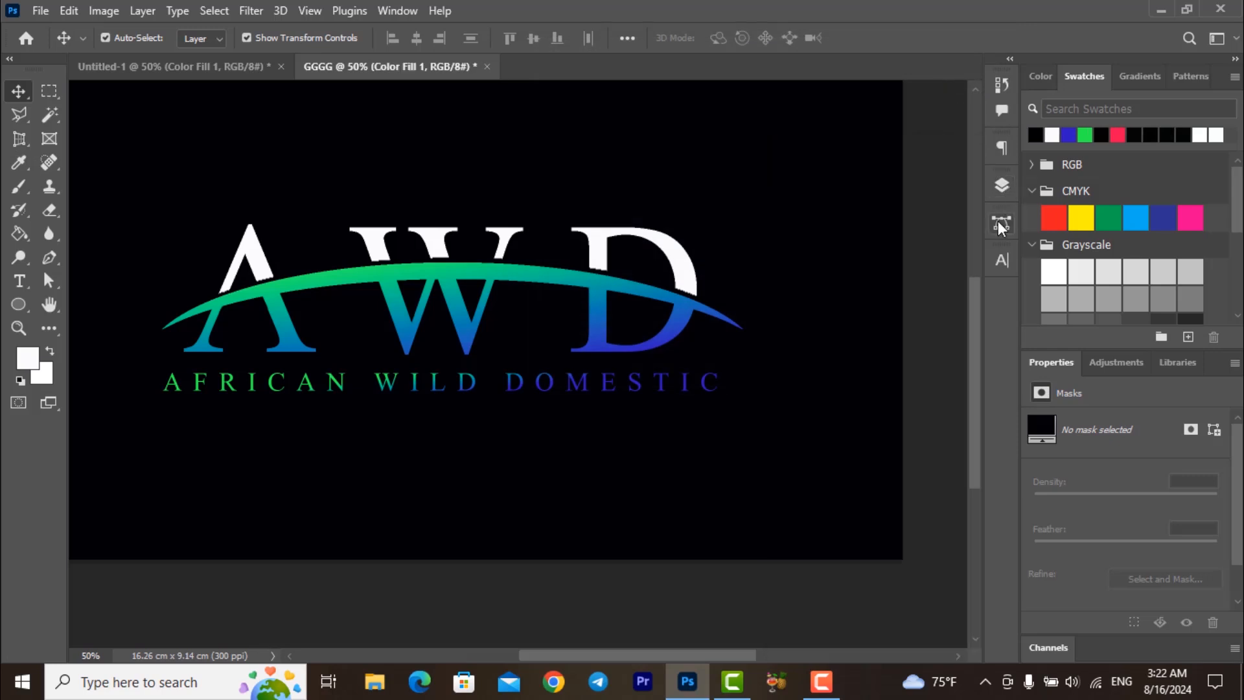